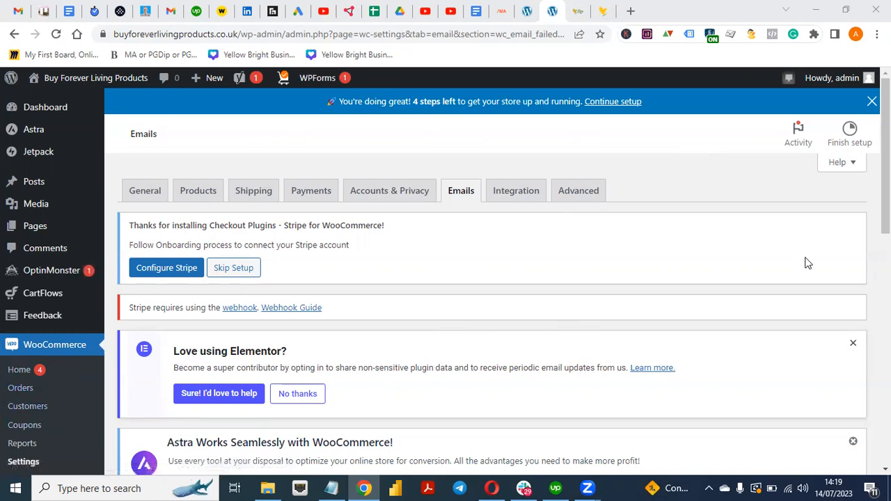
pyautogui.moveTo(884, 202); pyautogui.dragTo(884, 266)
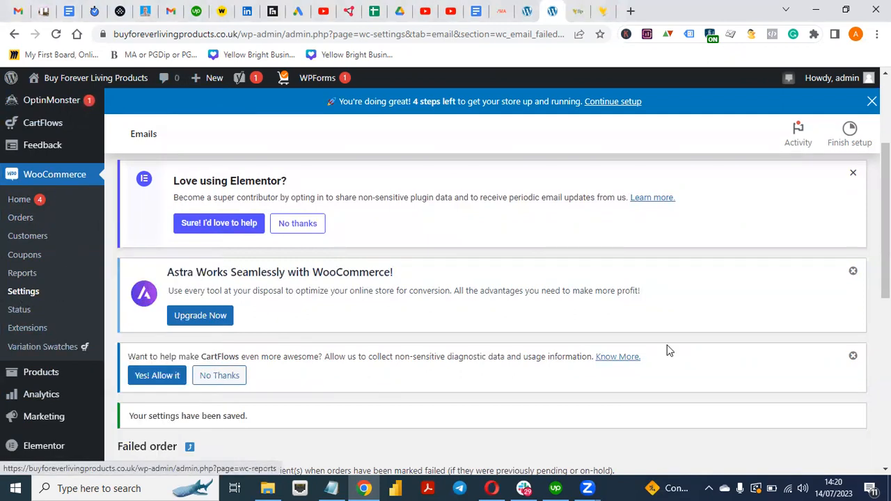
pyautogui.scroll(-6, 886, 223)
pyautogui.scroll(10, 492, 313)
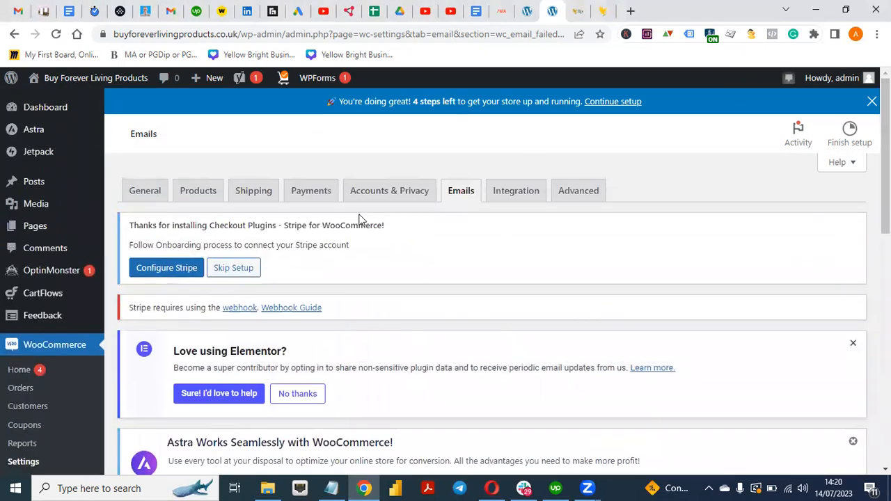
pyautogui.click(254, 194)
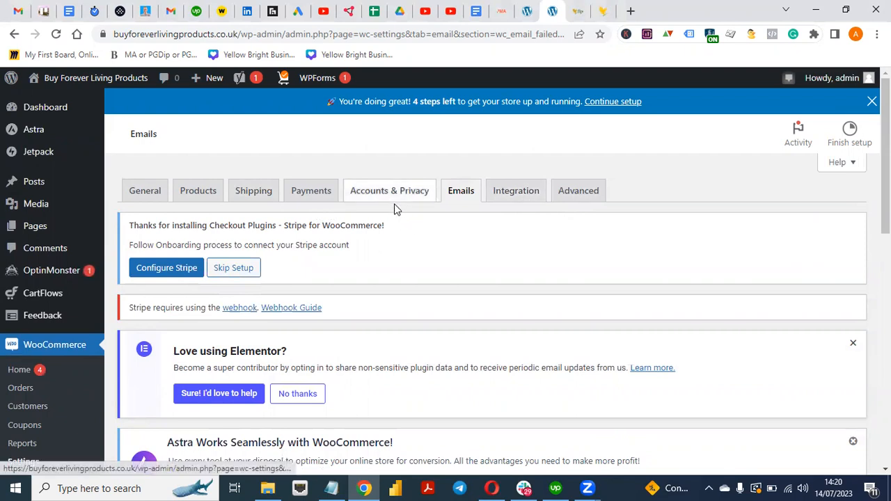
# Step: Show the Payments settings and review the gateways: Stripe Card Processing, Alipay, iDEAL, Cash on delivery
pyautogui.click(315, 199)
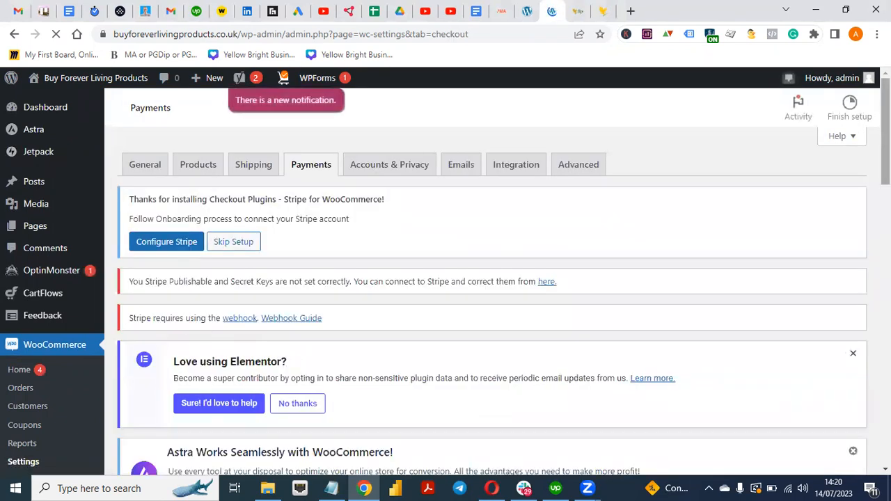
pyautogui.scroll(-6, 487, 314)
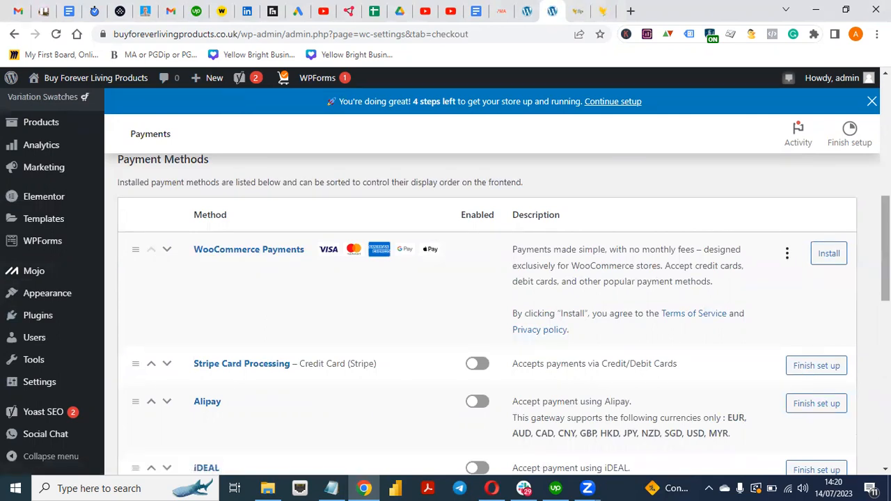
pyautogui.scroll(-2, 252, 394)
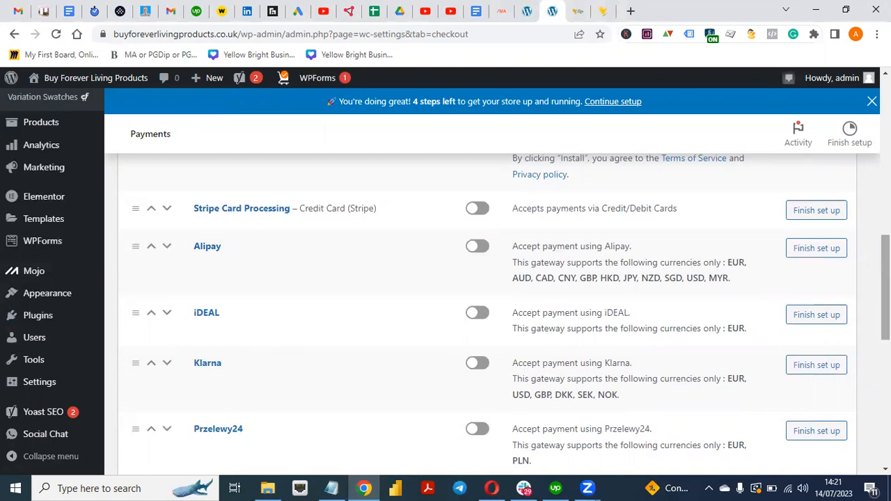
pyautogui.scroll(-5, 509, 399)
pyautogui.scroll(-2, 364, 316)
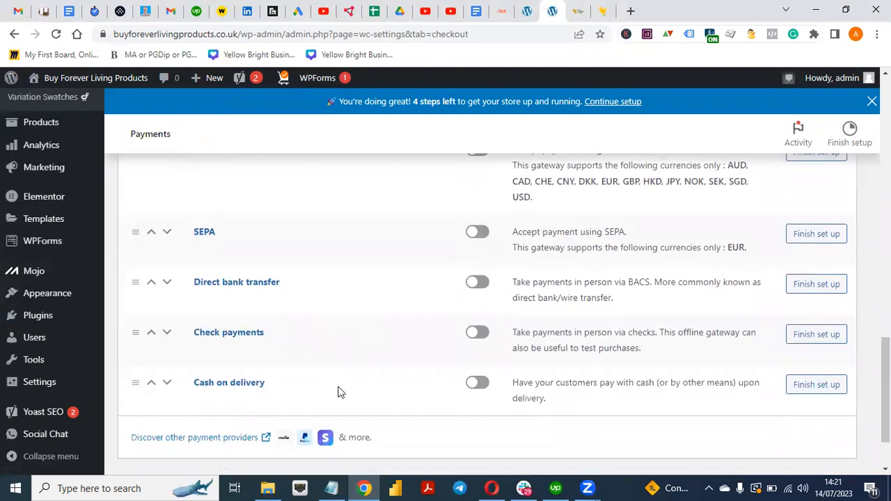
pyautogui.scroll(2, 885, 390)
pyautogui.scroll(6, 291, 385)
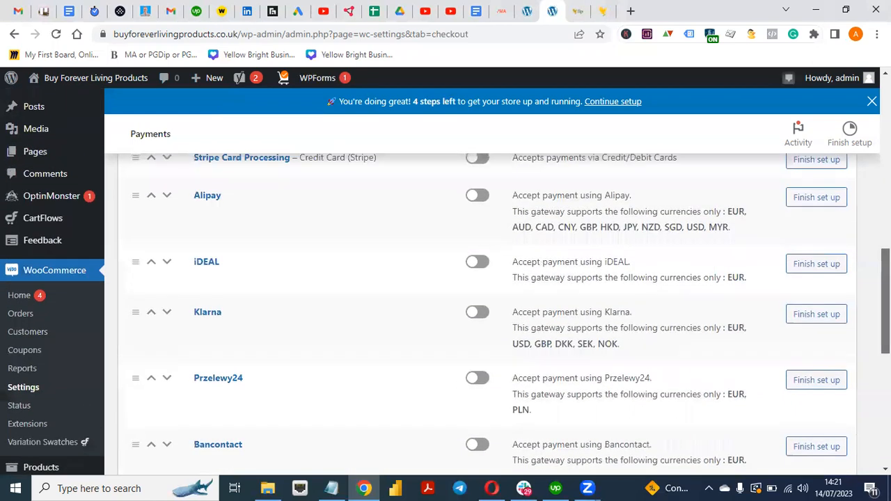
pyautogui.scroll(-1, 291, 385)
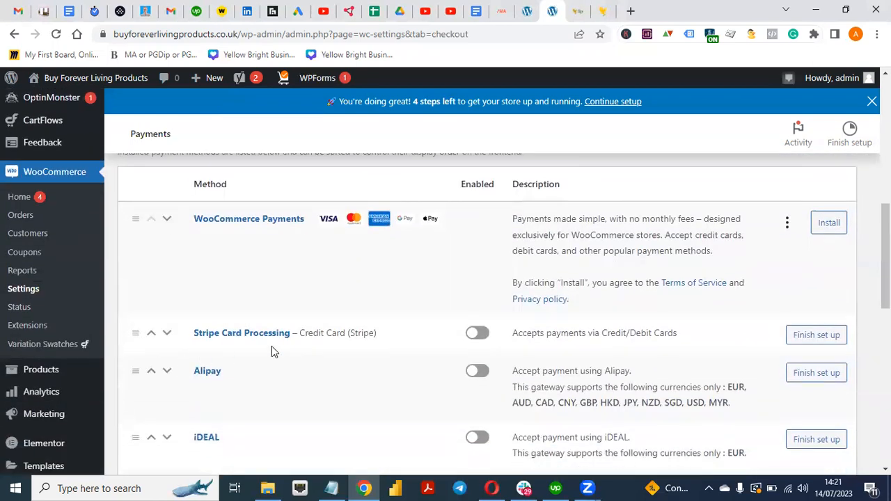
# Step: Tick Enable Stripe Gateway on the Stripe Card Processing page and save the changes
pyautogui.click(832, 341)
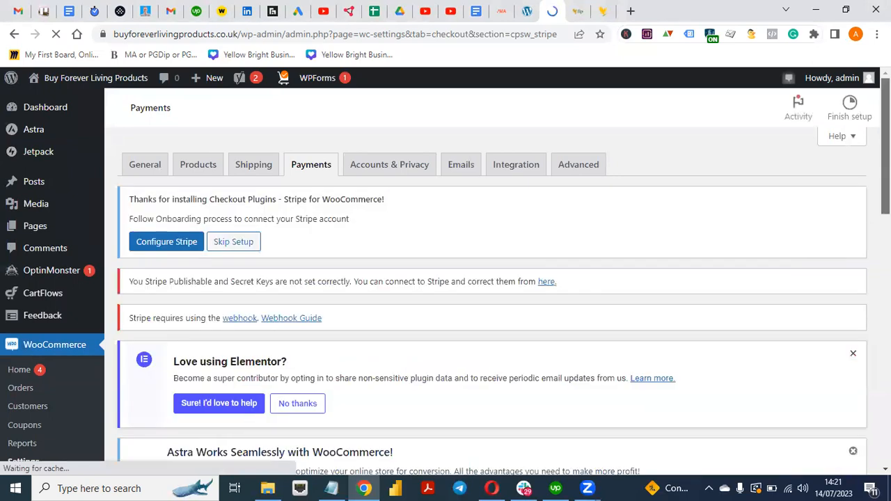
pyautogui.moveTo(885, 149); pyautogui.dragTo(885, 274)
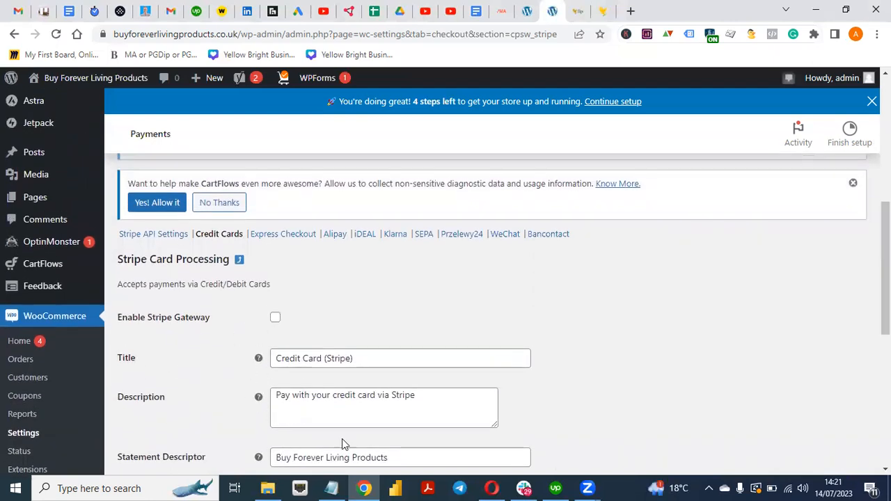
pyautogui.moveTo(886, 267)
pyautogui.mouseDown()
pyautogui.moveTo(885, 374)
pyautogui.moveTo(886, 267)
pyautogui.mouseUp()
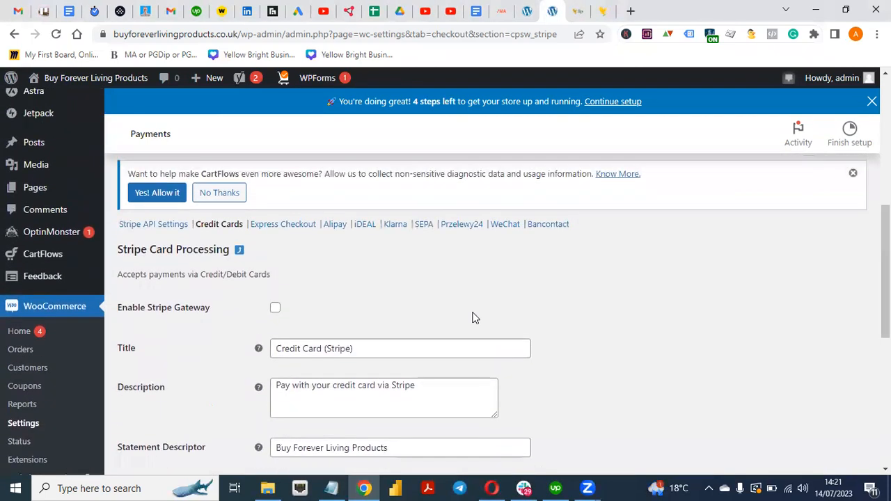
pyautogui.click(276, 308)
pyautogui.moveTo(886, 271); pyautogui.dragTo(886, 396)
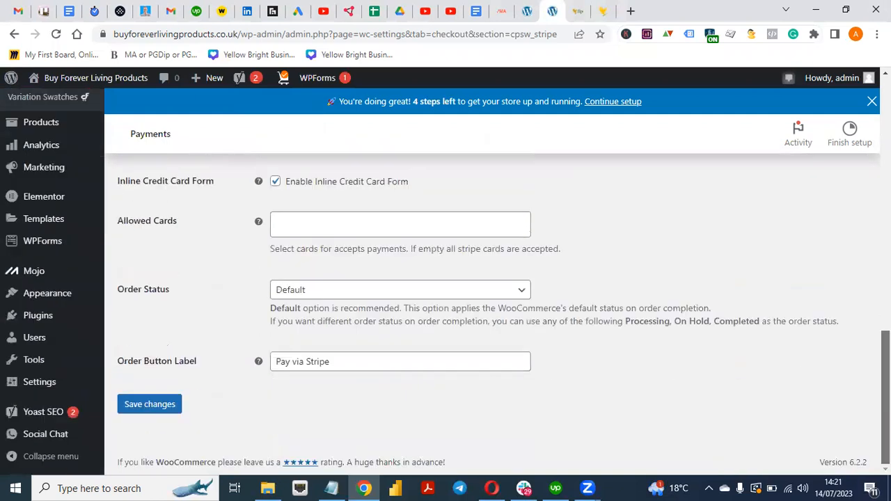
pyautogui.click(158, 409)
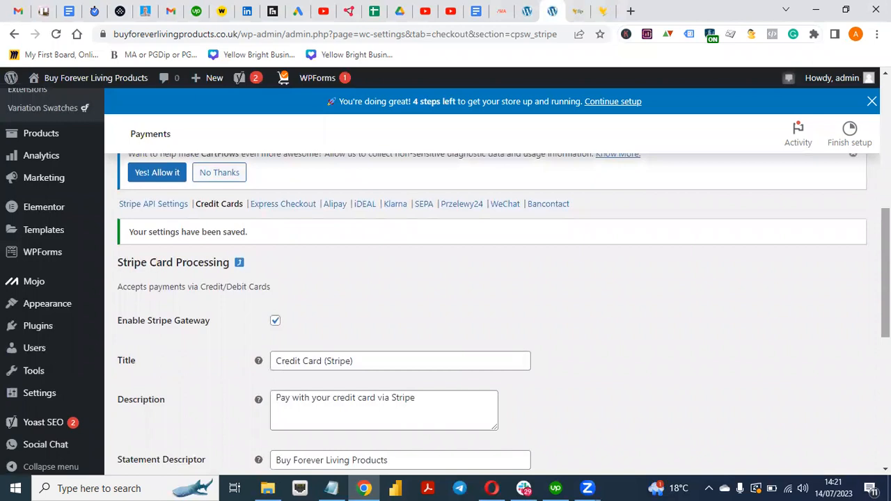
pyautogui.scroll(-4, 492, 314)
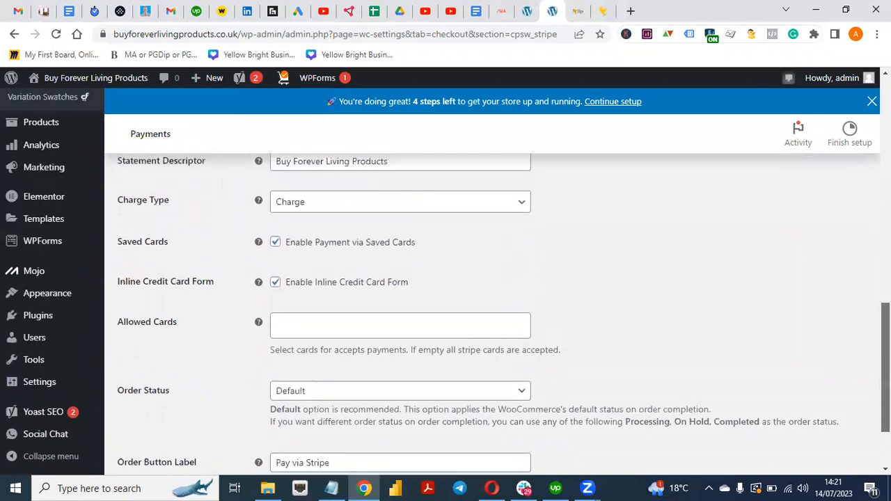
pyautogui.scroll(5, 492, 314)
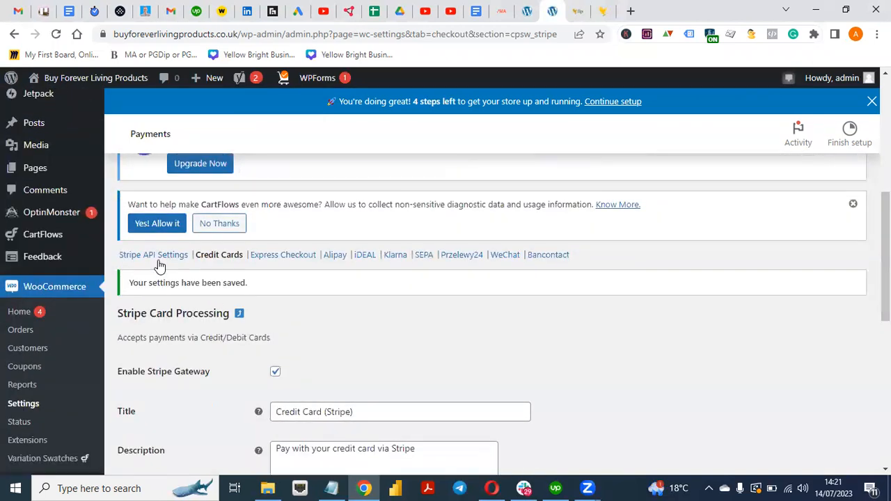
# Step: Open the Stripe API Settings link in a new browser tab and view it
pyautogui.rightClick(160, 257)
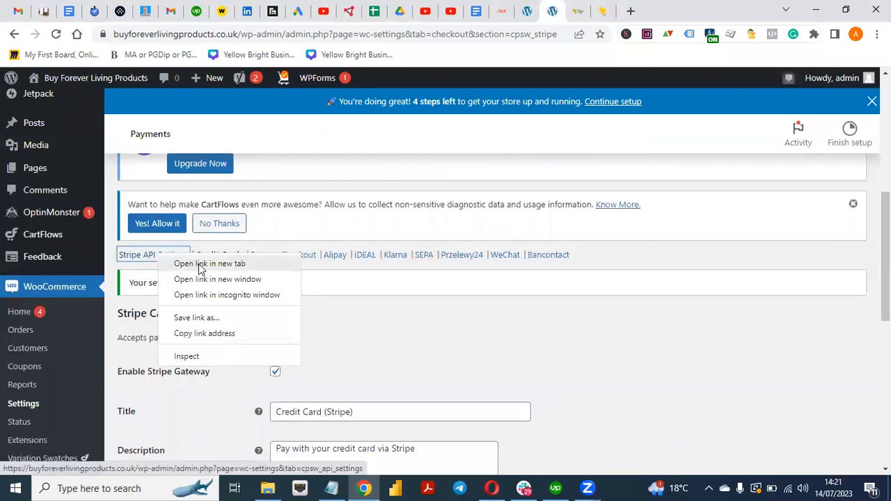
pyautogui.click(200, 262)
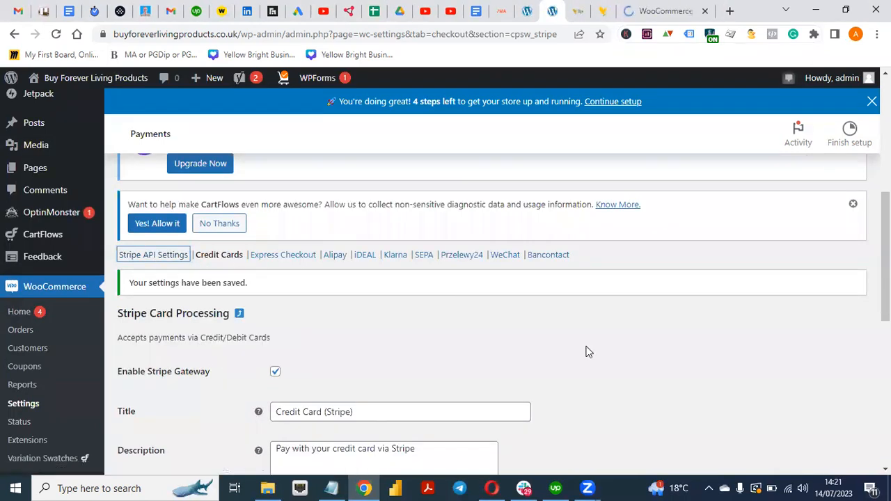
pyautogui.click(646, 7)
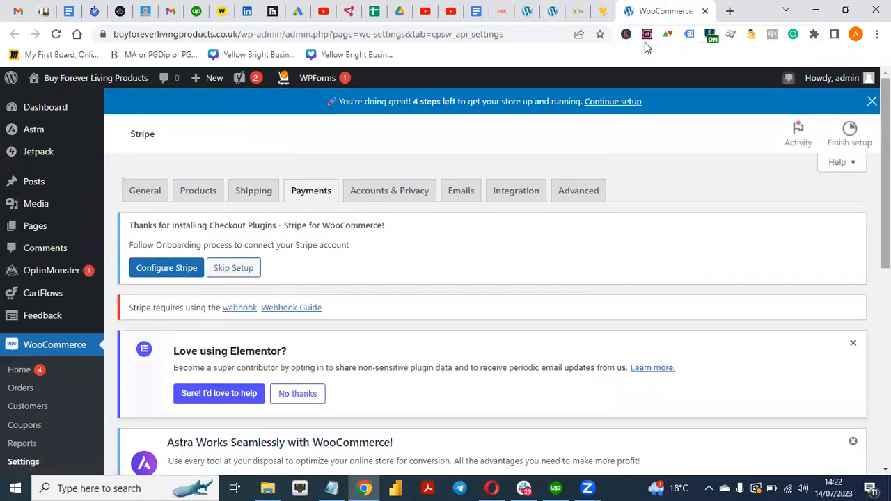
# Step: Return to the saved Credit Cards settings page and look over it
pyautogui.click(551, 11)
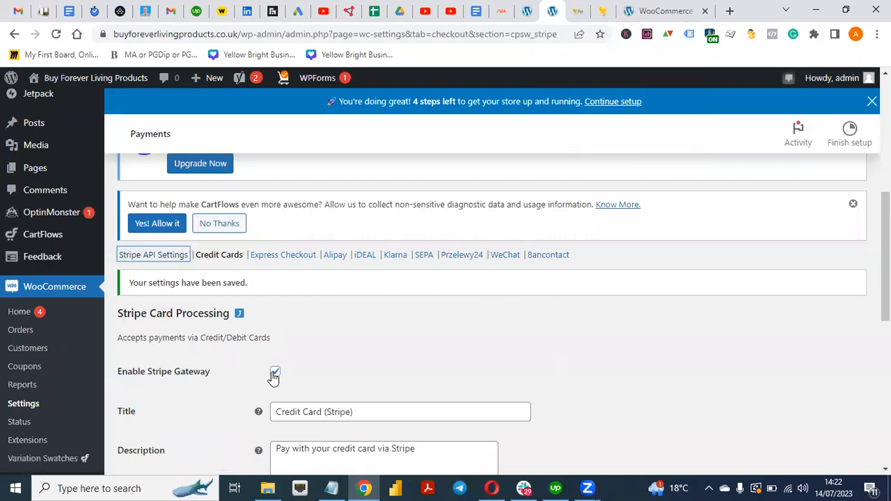
pyautogui.moveTo(885, 279)
pyautogui.mouseDown()
pyautogui.moveTo(885, 381)
pyautogui.moveTo(885, 294)
pyautogui.mouseUp()
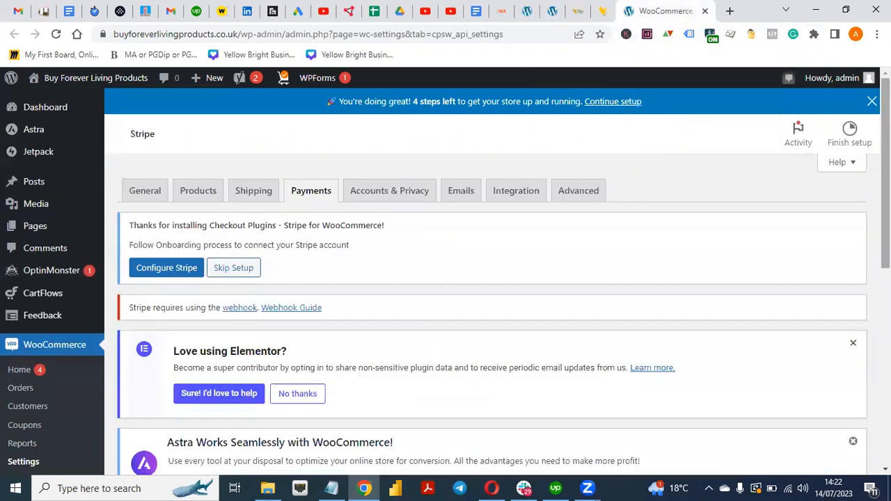
pyautogui.scroll(-4, 487, 278)
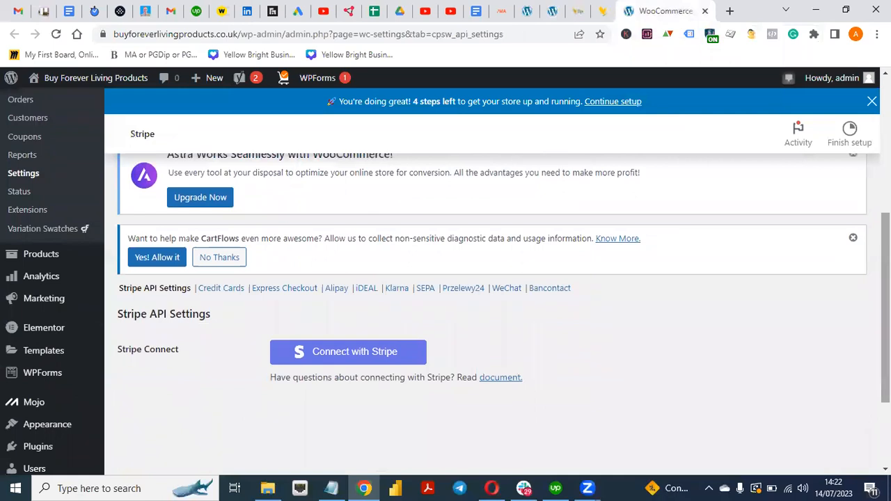
# Step: On the Stripe API Settings page, start Connect with Stripe to link the store's account
pyautogui.click(552, 11)
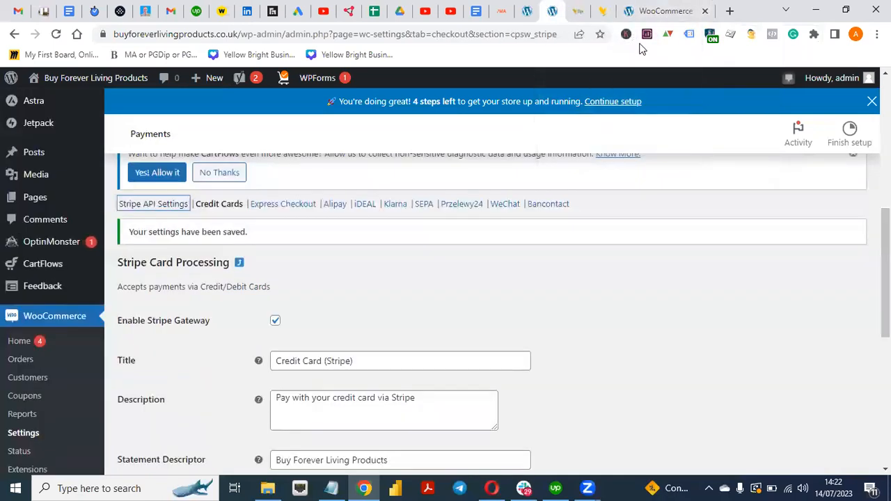
pyautogui.click(670, 11)
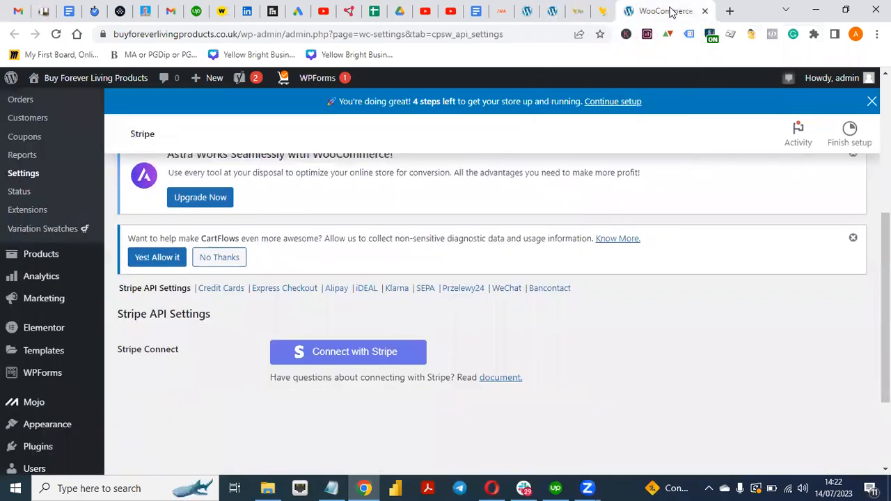
pyautogui.click(356, 360)
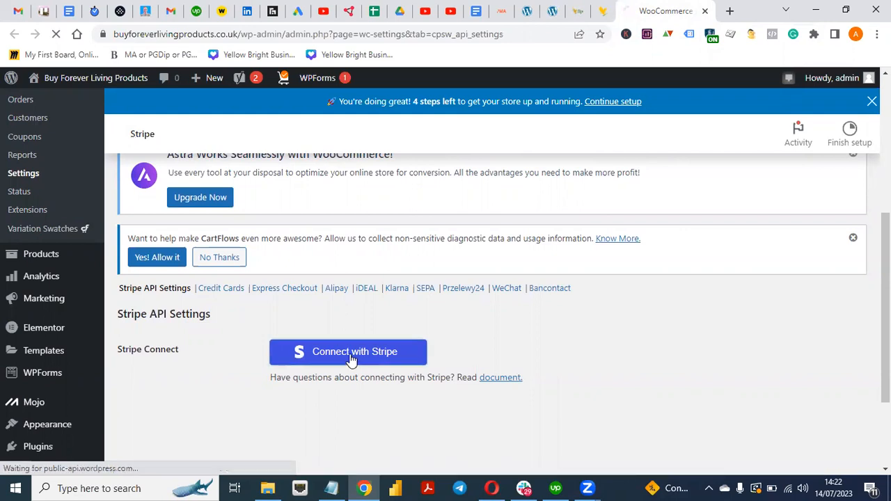
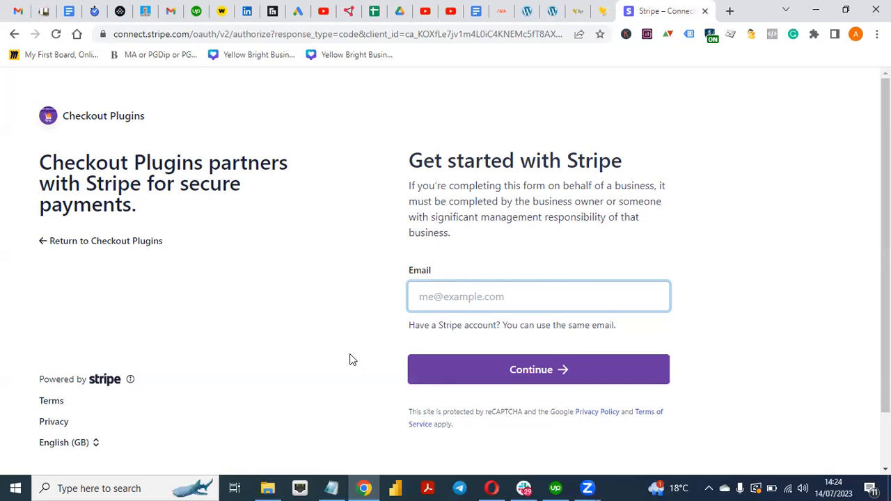
# Step: Begin entering the store's email on the Checkout Plugins 'Get started with Stripe' page
pyautogui.write('in')
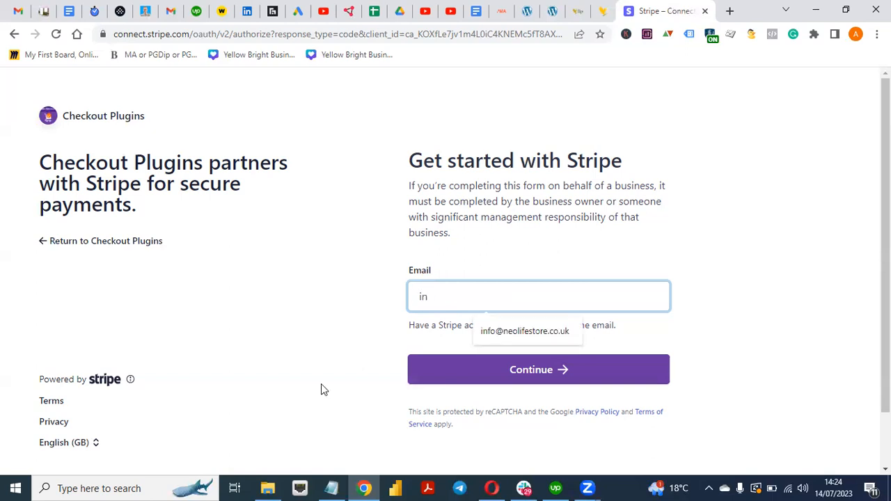
# Step: Log in to Stripe Connect with the store's suggested email and password, then start entering the verification code
pyautogui.click(550, 338)
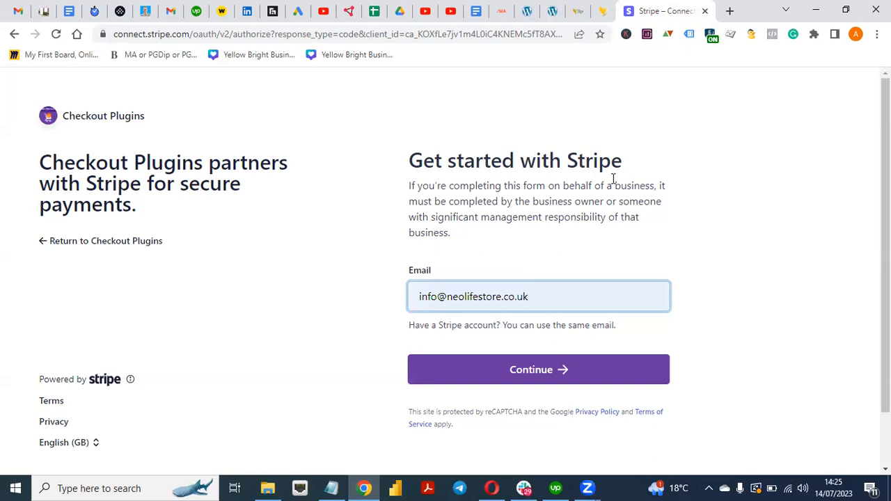
pyautogui.click(554, 376)
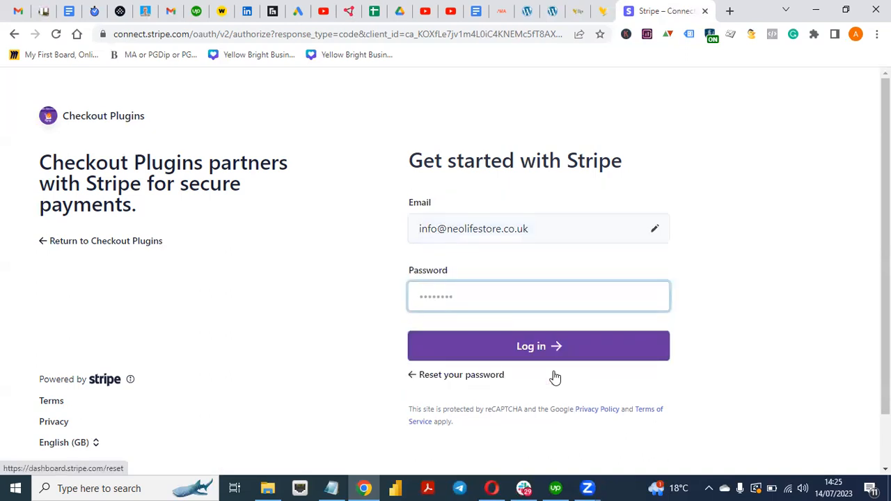
pyautogui.write('•••••••••••••')
pyautogui.click(544, 348)
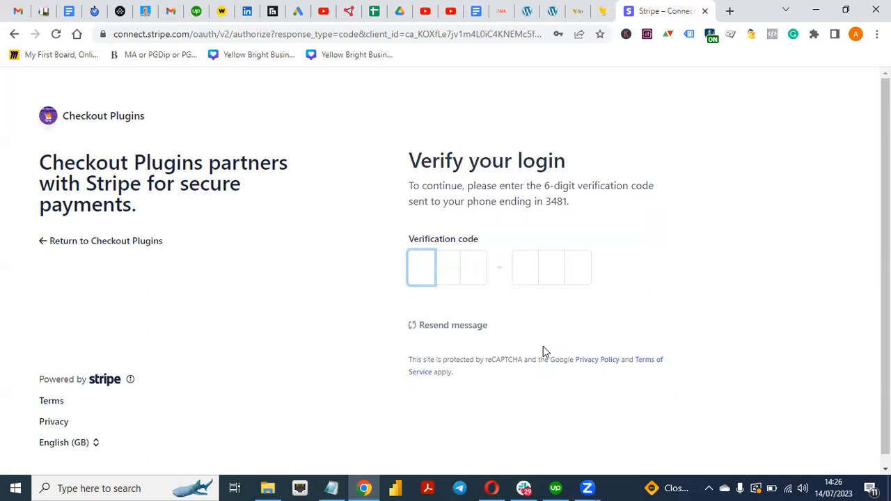
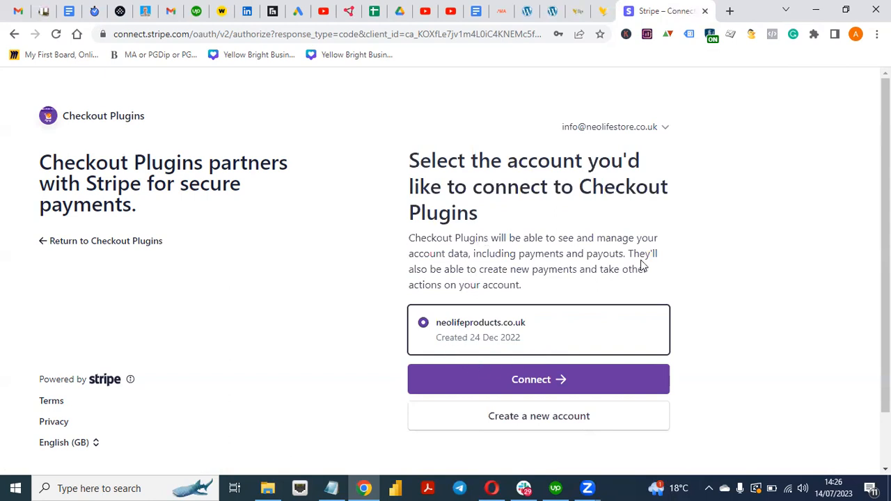
# Step: Connect the existing Stripe account to Checkout Plugins after verification
pyautogui.scroll(-1, 877, 223)
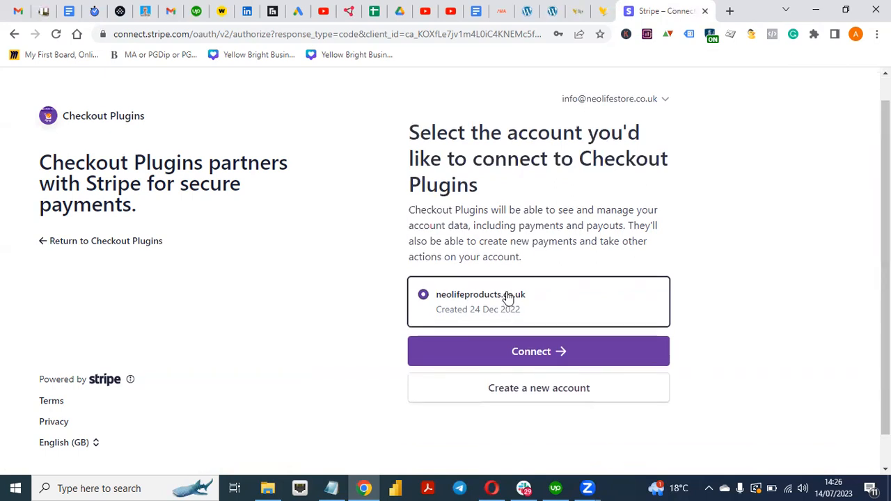
pyautogui.click(551, 353)
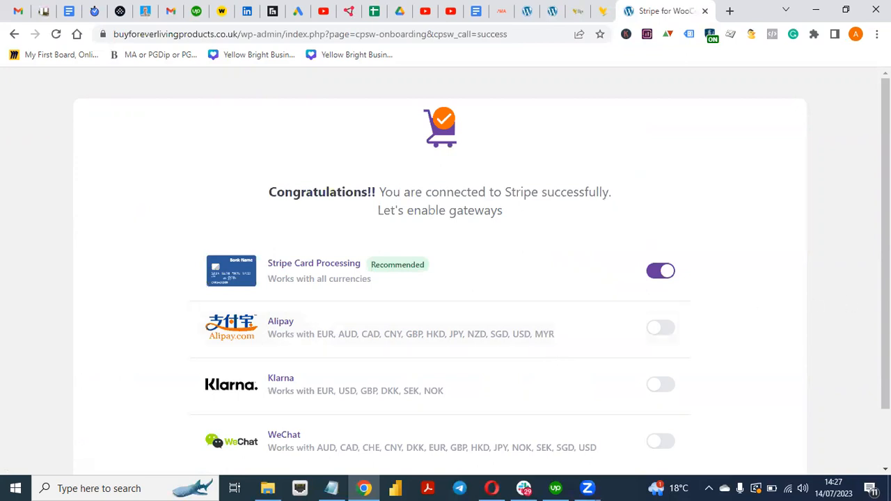
# Step: Enable the Stripe Card Processing gateway, then turn on Express Checkout
pyautogui.scroll(-1, 588, 402)
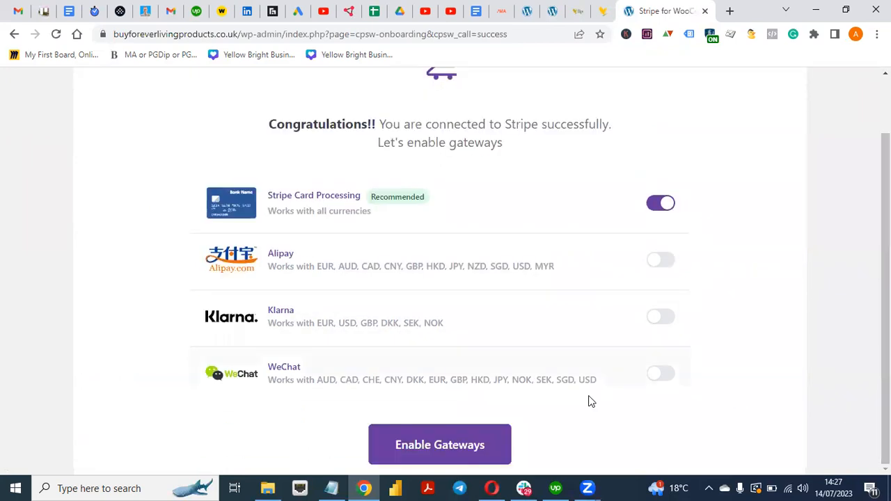
pyautogui.scroll(1, 885, 279)
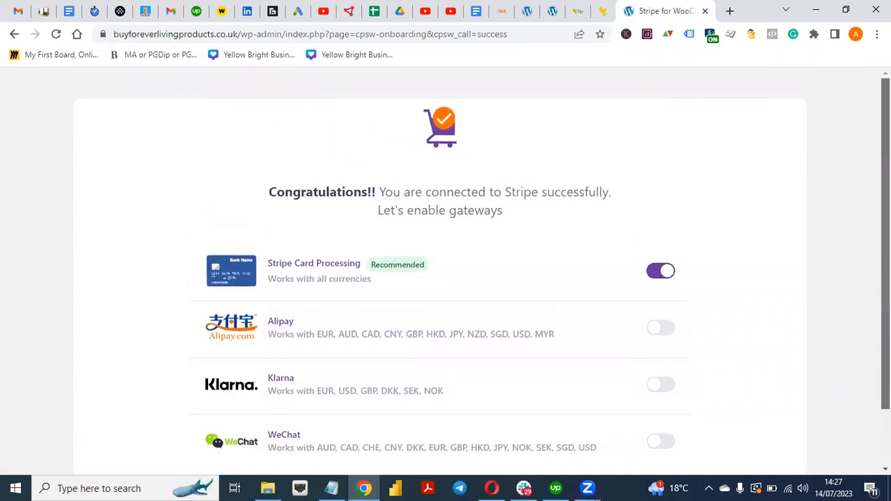
pyautogui.scroll(-1, 886, 278)
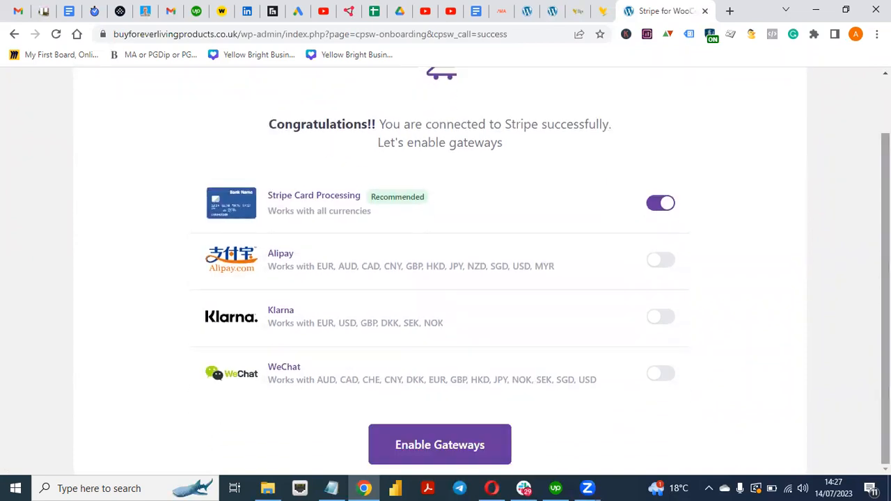
pyautogui.click(453, 444)
pyautogui.click(452, 441)
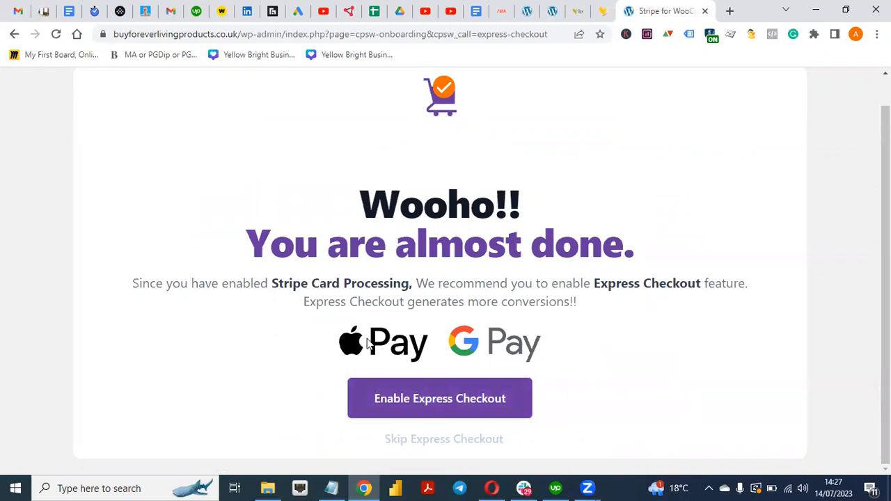
pyautogui.click(438, 396)
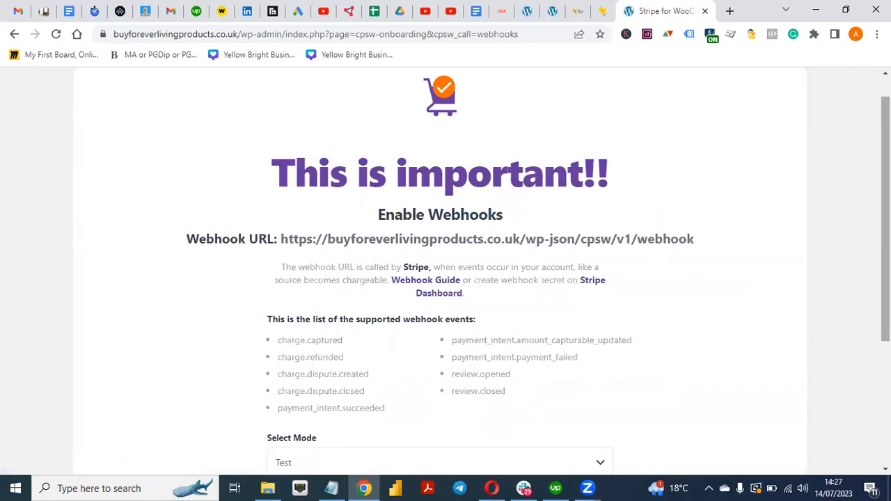
# Step: Select and copy the full supported webhook events list, then bring up the CRO Note in Notepad
pyautogui.moveTo(886, 219)
pyautogui.mouseDown()
pyautogui.moveTo(885, 201)
pyautogui.moveTo(885, 310)
pyautogui.moveTo(886, 209)
pyautogui.mouseUp()
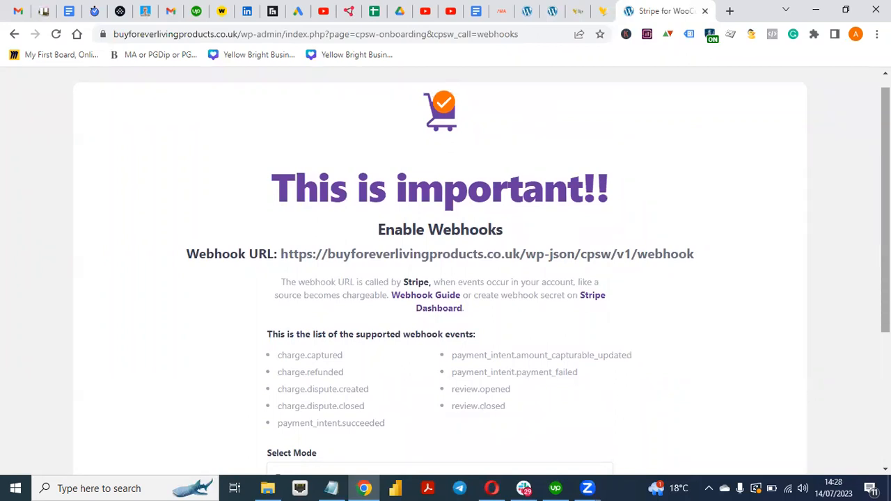
pyautogui.moveTo(886, 188); pyautogui.dragTo(885, 300)
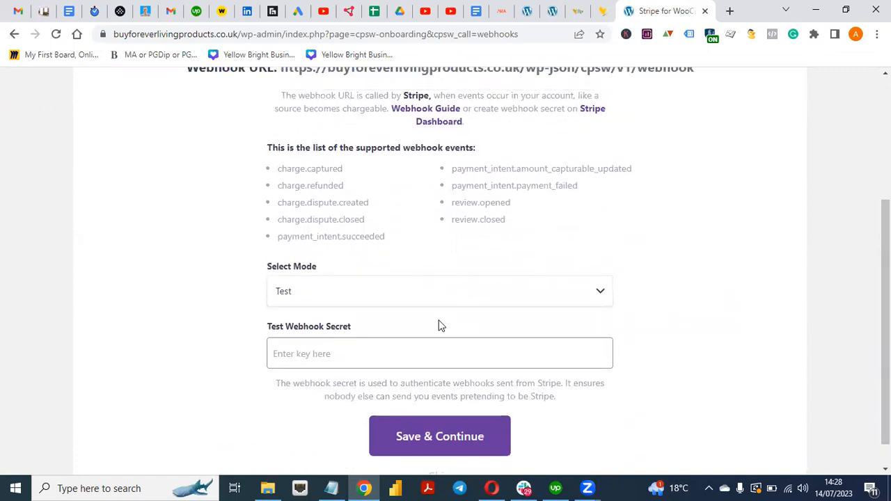
pyautogui.moveTo(885, 306)
pyautogui.mouseDown()
pyautogui.moveTo(886, 194)
pyautogui.moveTo(886, 316)
pyautogui.mouseUp()
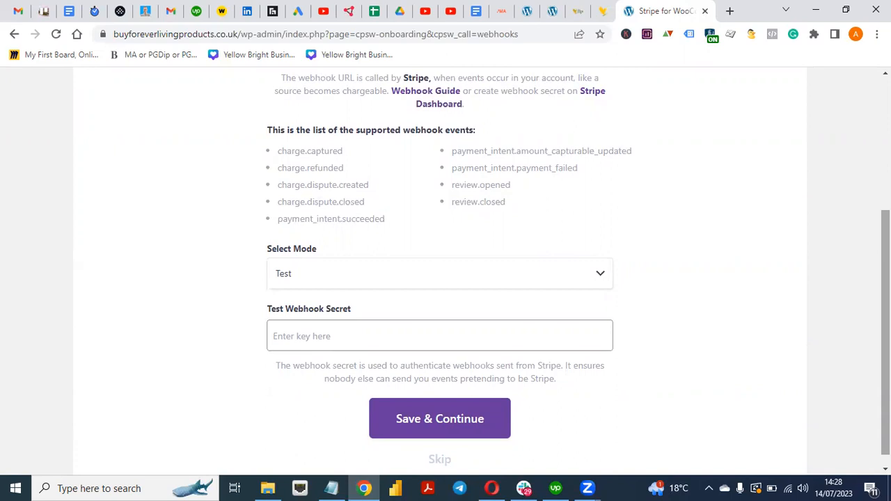
pyautogui.scroll(2, 487, 395)
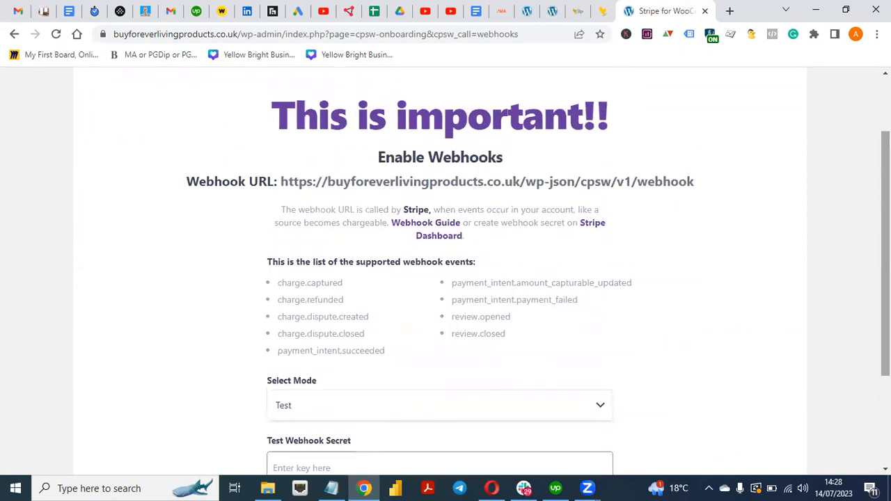
pyautogui.moveTo(266, 264); pyautogui.dragTo(383, 324)
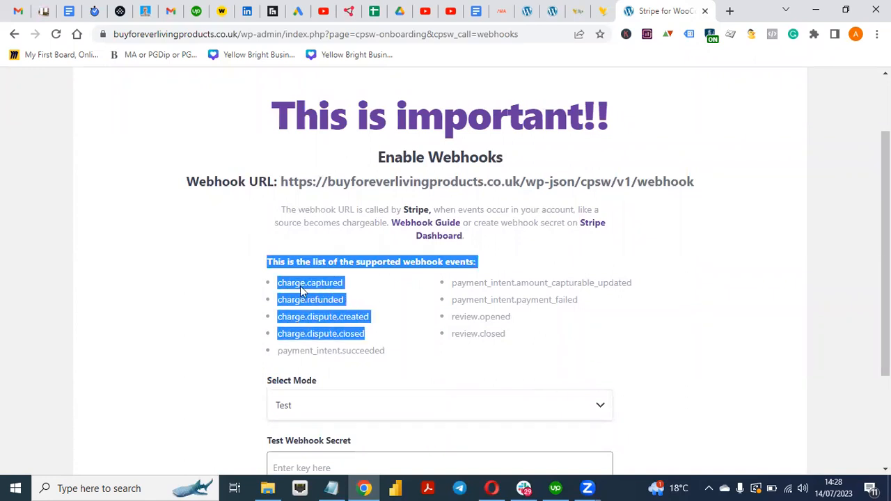
pyautogui.click(257, 276)
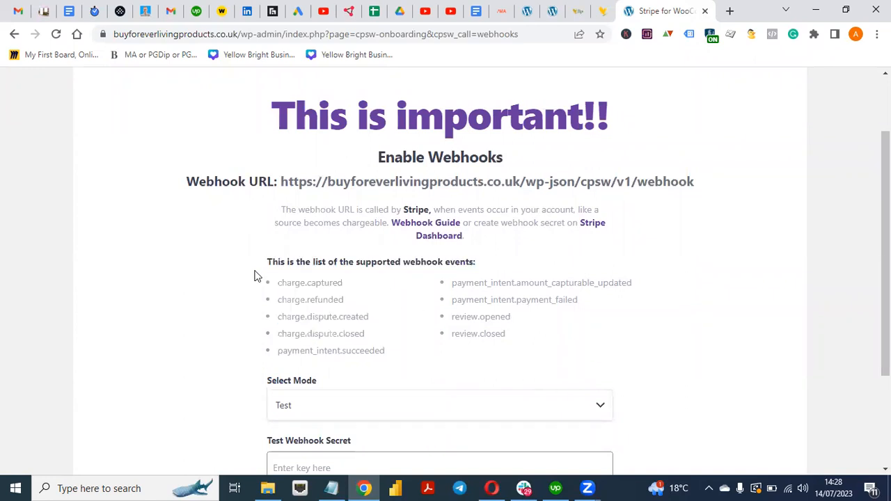
pyautogui.moveTo(269, 264); pyautogui.dragTo(512, 348)
pyautogui.hotkey('ctrl', 'c')
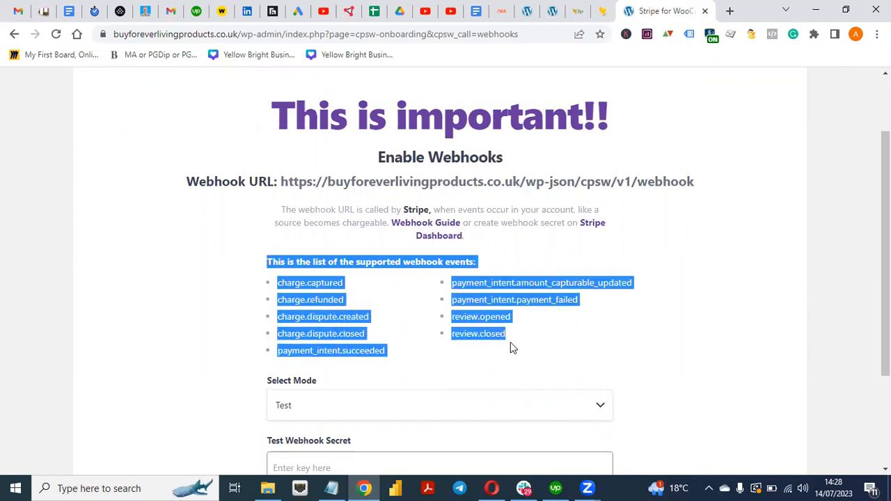
pyautogui.click(331, 488)
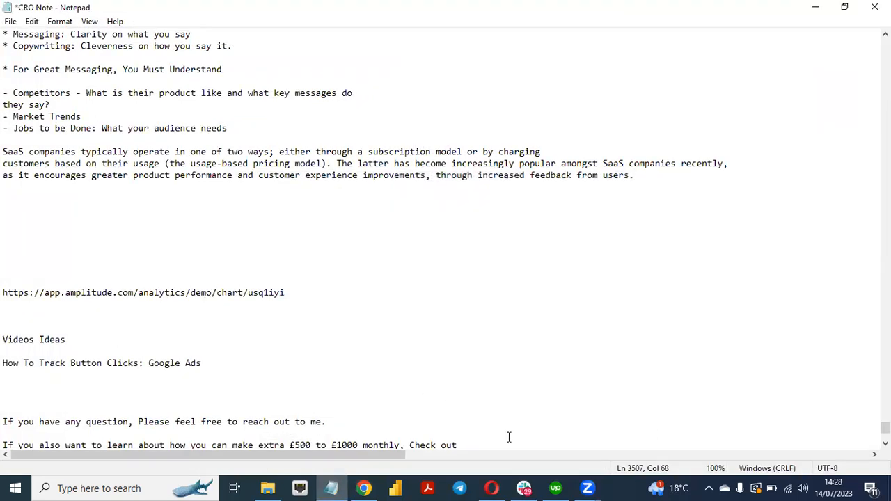
# Step: Paste the webhook events list below the existing CRO Note text and return to Chrome
pyautogui.press('Down')
pyautogui.press('Down')
pyautogui.press('Down')
pyautogui.press('Down')
pyautogui.press('Down')
pyautogui.press('Down')
pyautogui.press('Down')
pyautogui.press('Down')
pyautogui.press('Down')
pyautogui.press('Down')
pyautogui.press('Down')
pyautogui.press('Down')
pyautogui.press('Down')
pyautogui.press('Down')
pyautogui.press('Down')
pyautogui.press('Down')
pyautogui.press('Down')
pyautogui.press('Down')
pyautogui.press('Down')
pyautogui.press('Down')
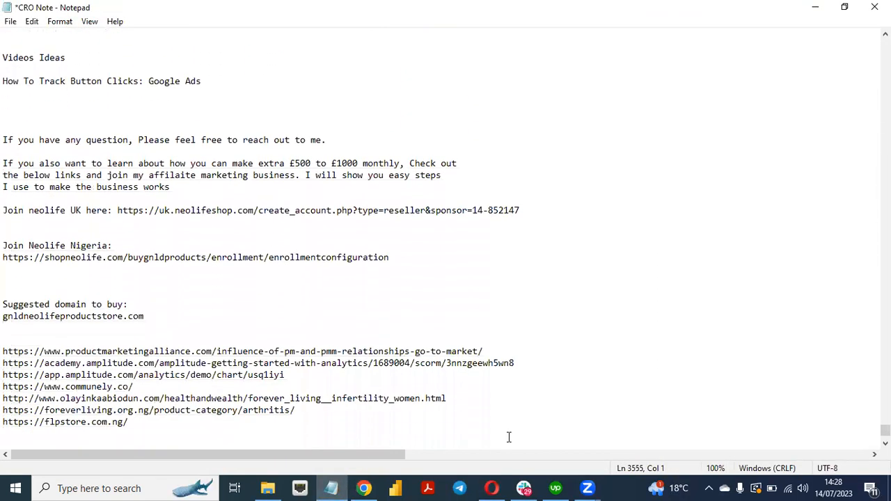
pyautogui.press('Down')
pyautogui.press('Down')
pyautogui.press('Down')
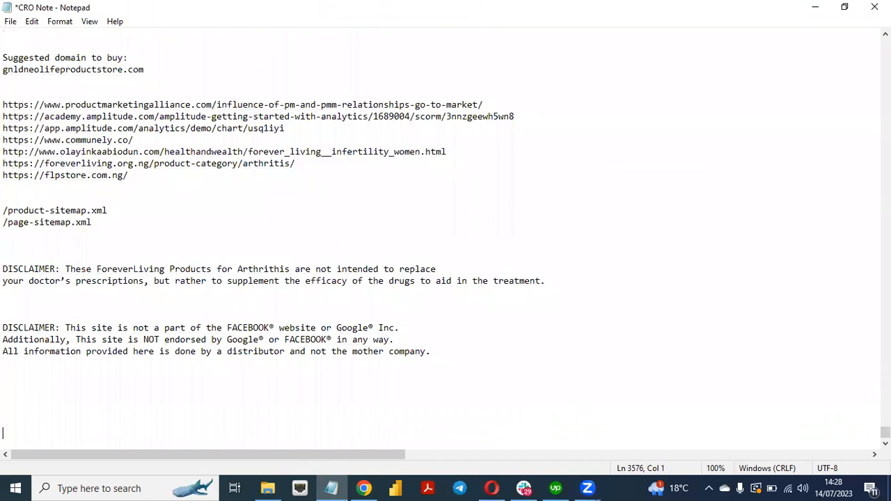
pyautogui.hotkey('ctrl', 'v')
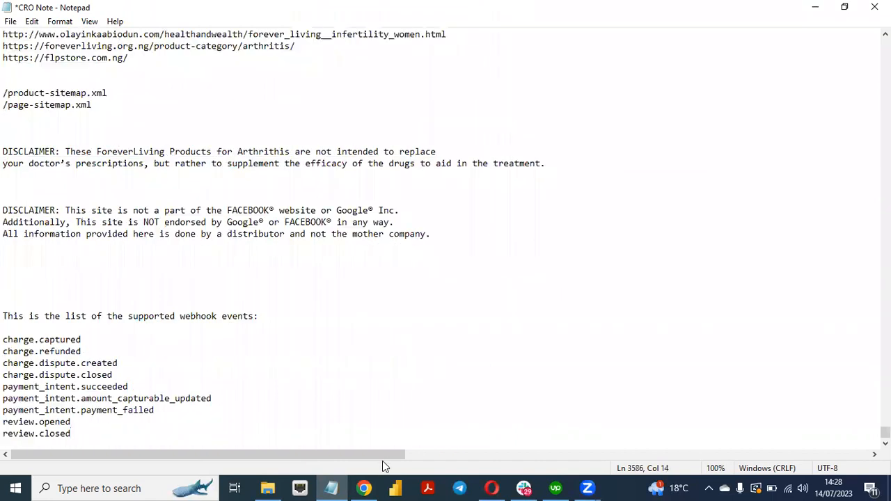
pyautogui.click(364, 488)
pyautogui.click(683, 304)
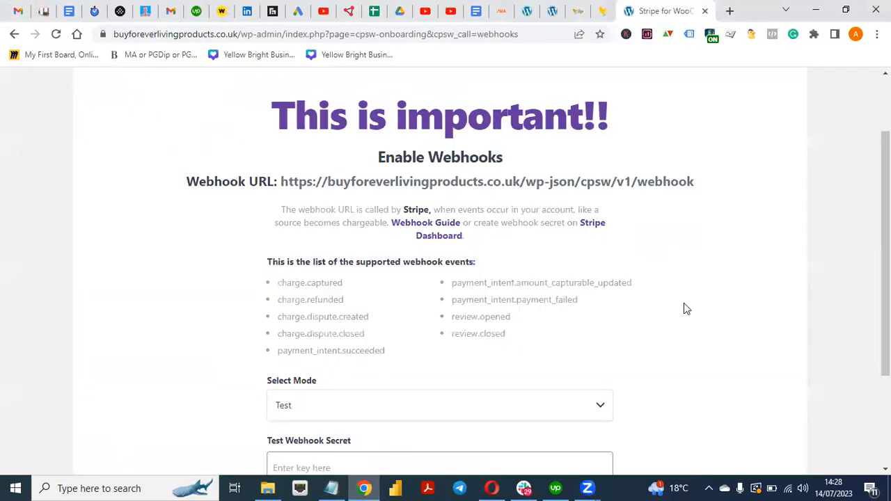
# Step: Switch the webhook mode to Live and dismiss the time-tracking reminder
pyautogui.scroll(-2, 683, 309)
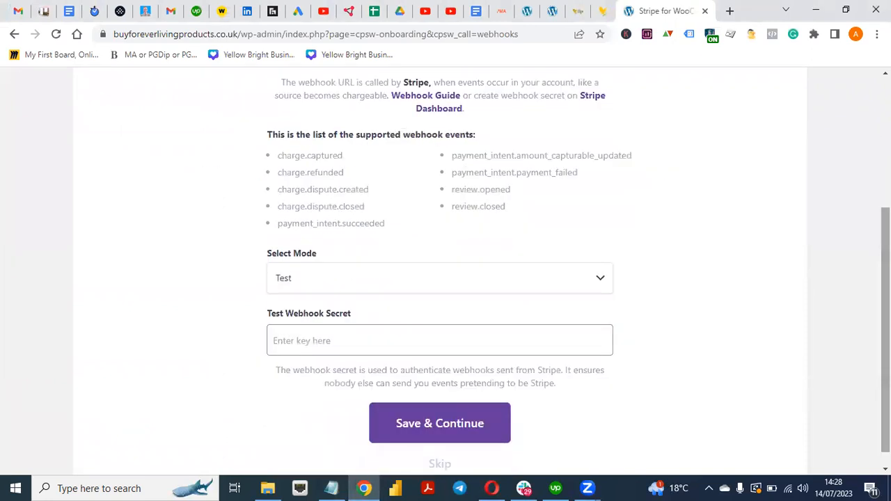
pyautogui.click(592, 284)
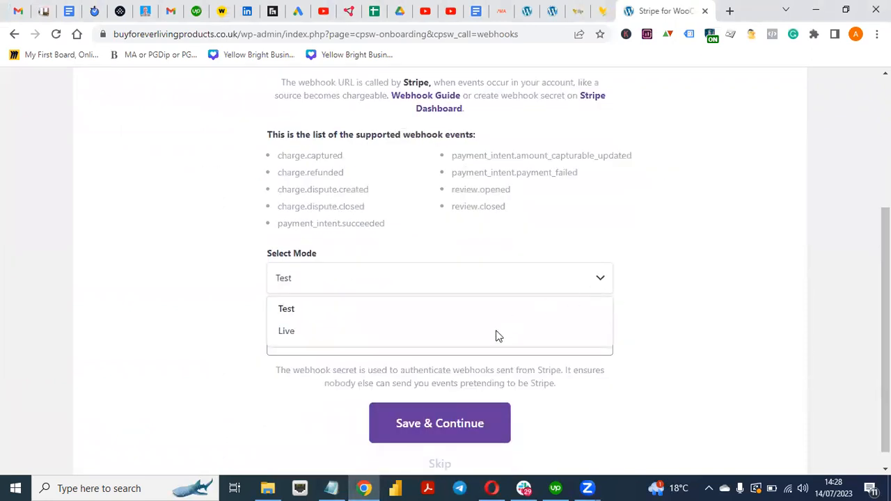
pyautogui.click(388, 339)
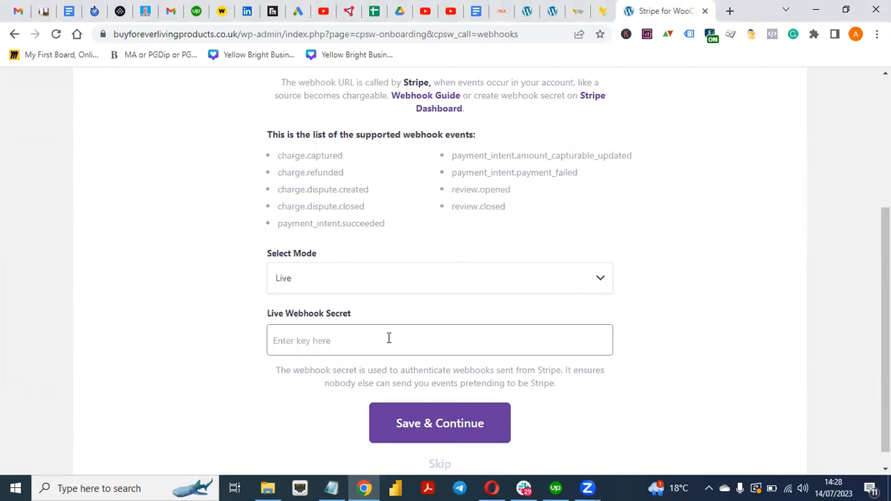
pyautogui.scroll(2, 445, 272)
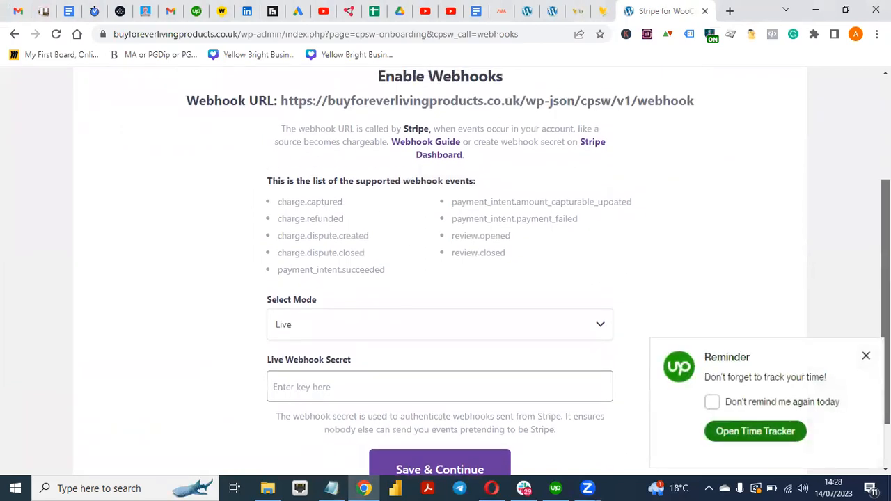
pyautogui.scroll(2, 445, 271)
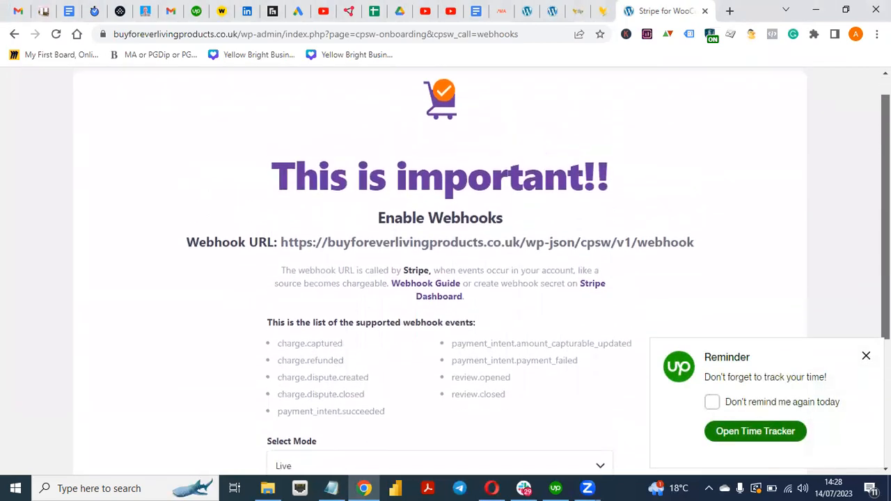
pyautogui.click(866, 356)
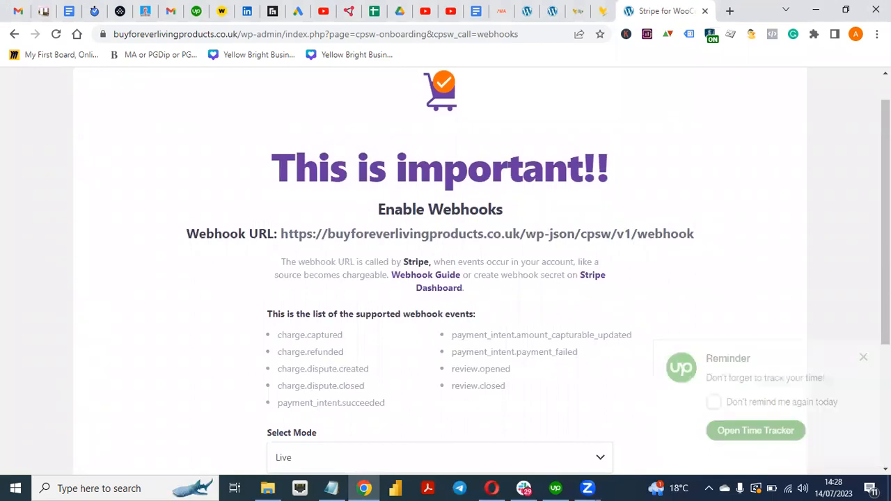
pyautogui.scroll(1, 440, 271)
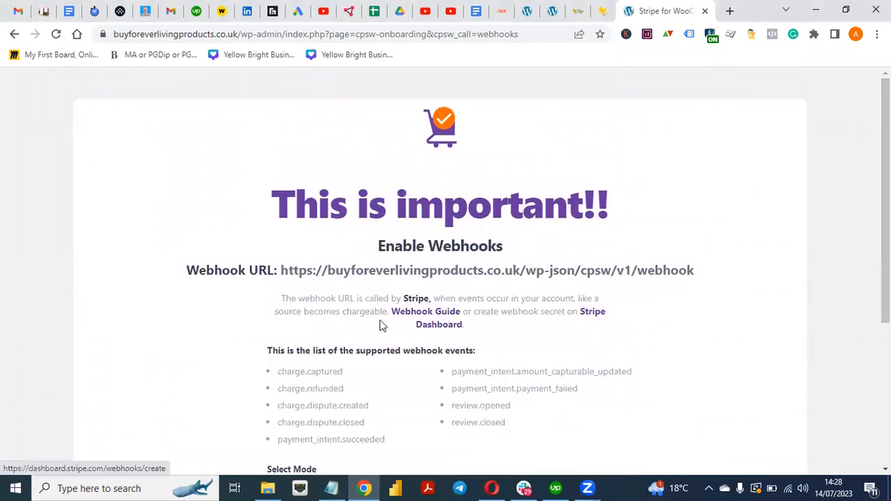
# Step: Open the Webhook Guide in a new tab and look through it
pyautogui.rightClick(422, 313)
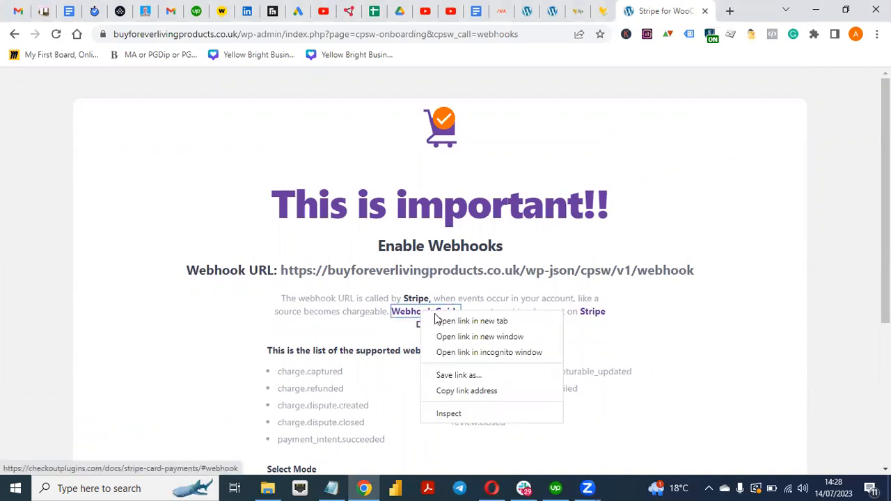
pyautogui.click(447, 320)
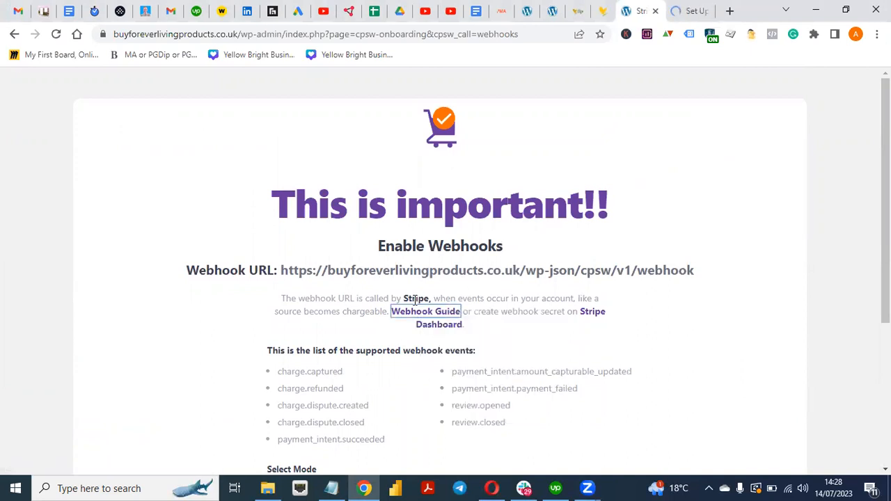
pyautogui.click(689, 11)
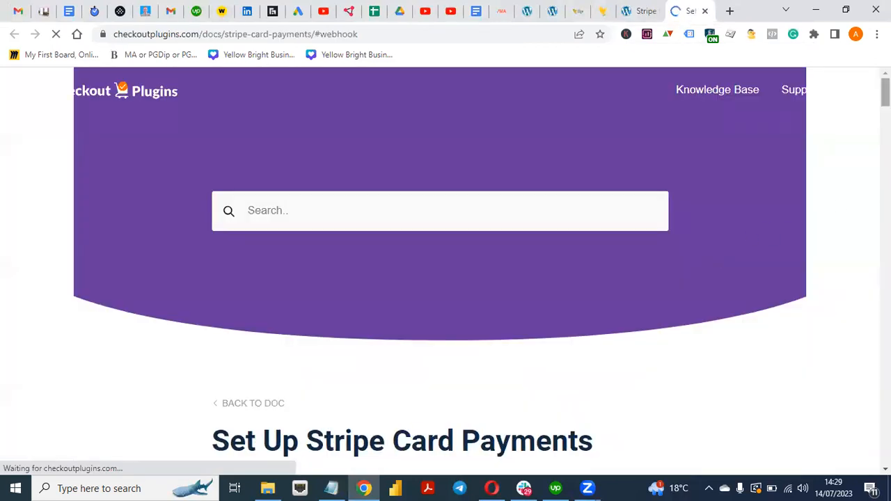
pyautogui.scroll(-9, 440, 271)
pyautogui.scroll(14, 440, 271)
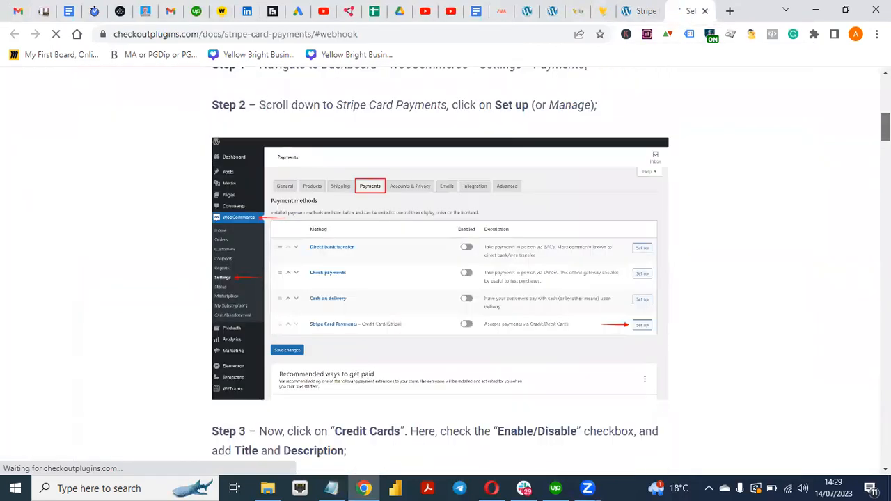
pyautogui.scroll(5, 440, 272)
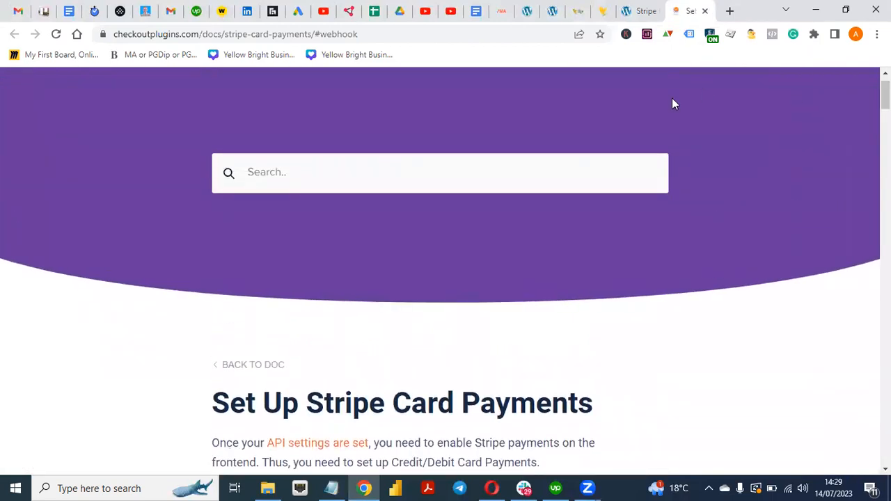
pyautogui.click(641, 12)
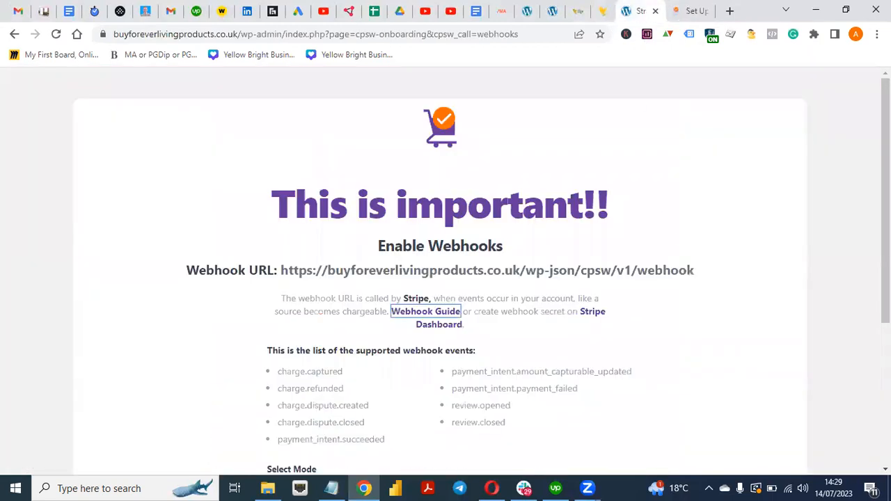
pyautogui.scroll(-2, 440, 271)
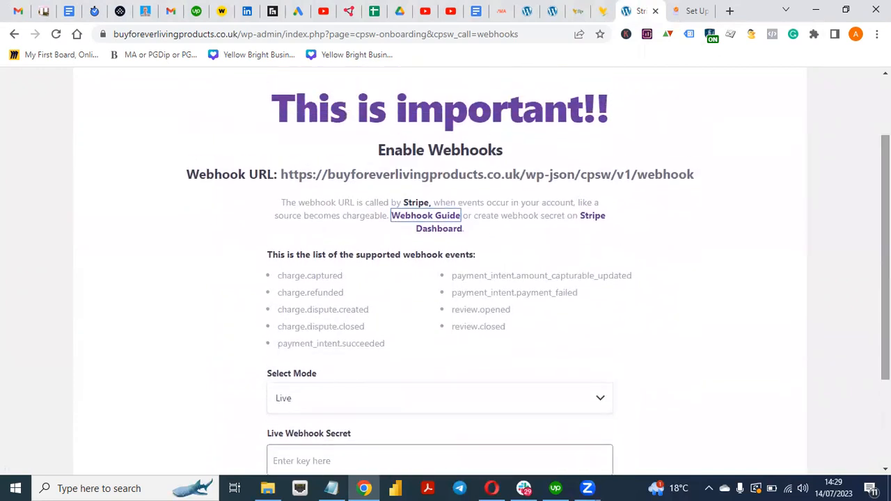
# Step: Open the Stripe Dashboard in a new tab and copy the store's webhook URL into Notepad
pyautogui.rightClick(587, 217)
pyautogui.click(607, 226)
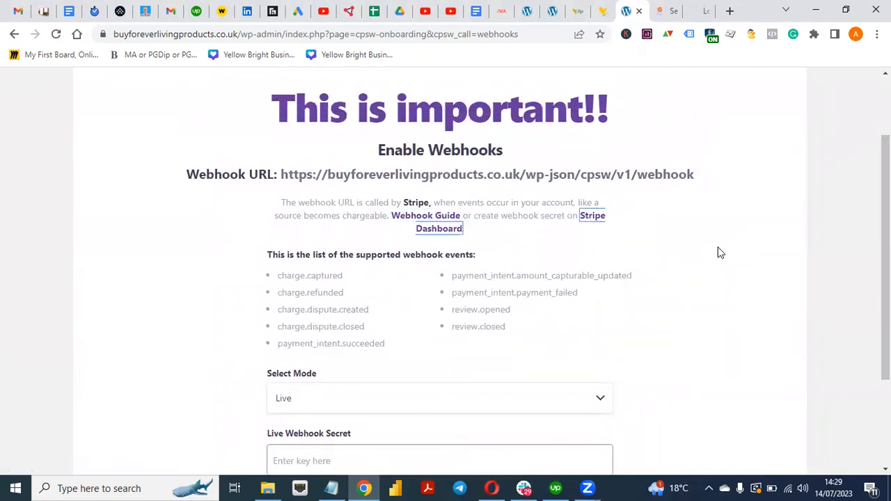
pyautogui.scroll(2, 417, 334)
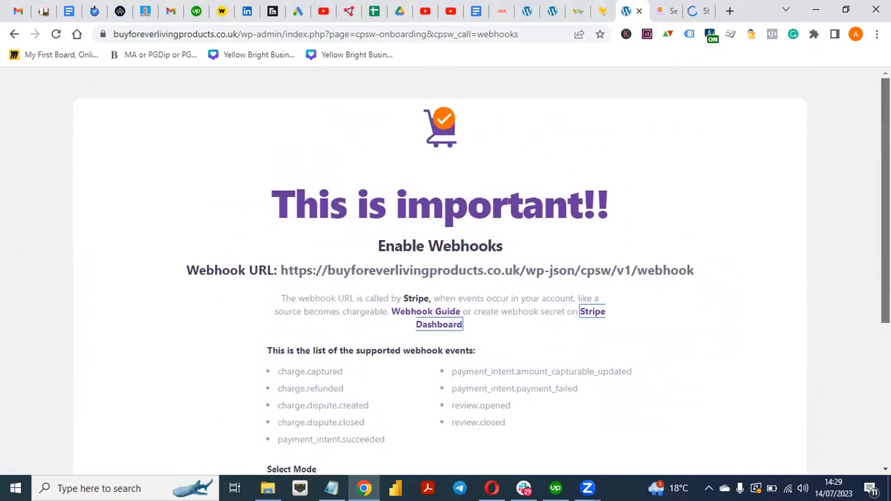
pyautogui.scroll(-1, 418, 334)
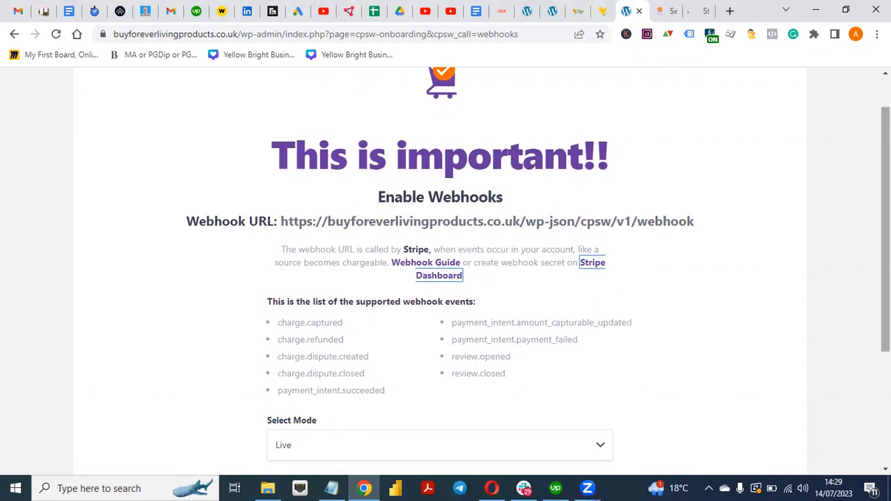
pyautogui.scroll(-3, 445, 278)
pyautogui.scroll(3, 420, 335)
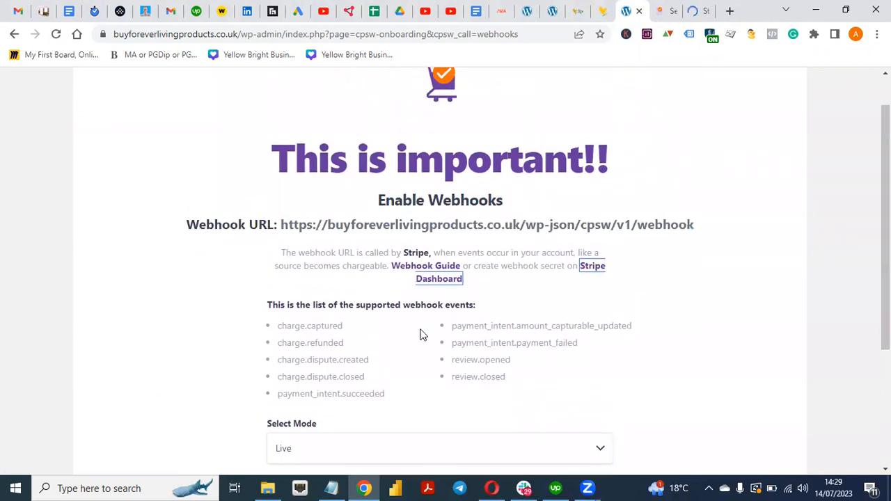
pyautogui.moveTo(280, 224); pyautogui.dragTo(707, 224)
pyautogui.hotkey('ctrl', 'c')
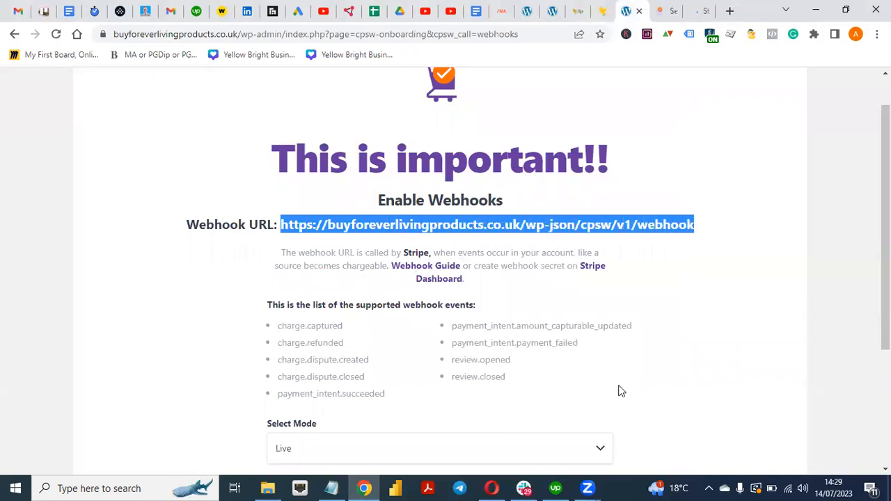
pyautogui.click(331, 488)
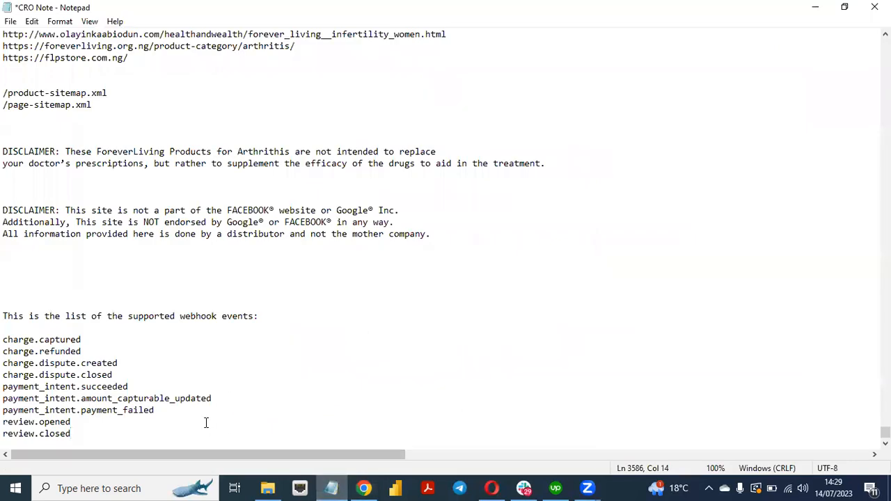
pyautogui.press('Return')
pyautogui.press('Return')
pyautogui.press('Return')
pyautogui.press('Return')
# Step: Paste the webhook URL into CRO Note and glance at the Stripe Dashboard sign-in tab
pyautogui.hotkey('ctrl', 'v')
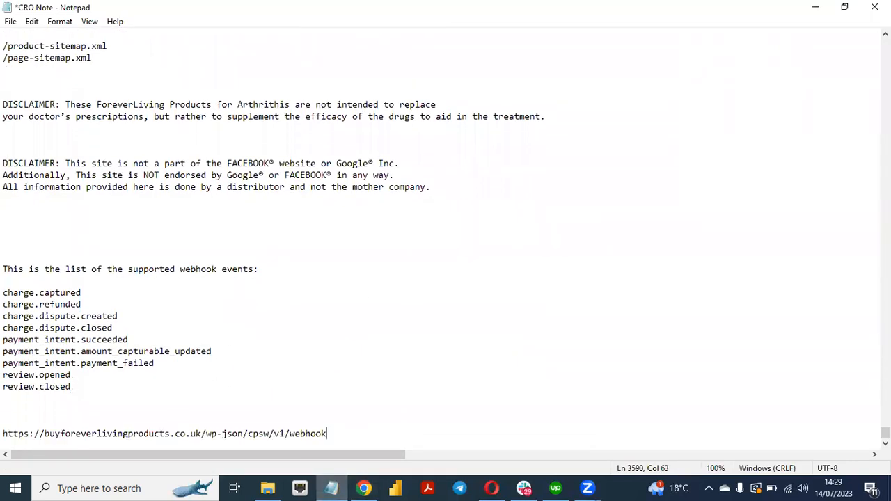
pyautogui.click(363, 488)
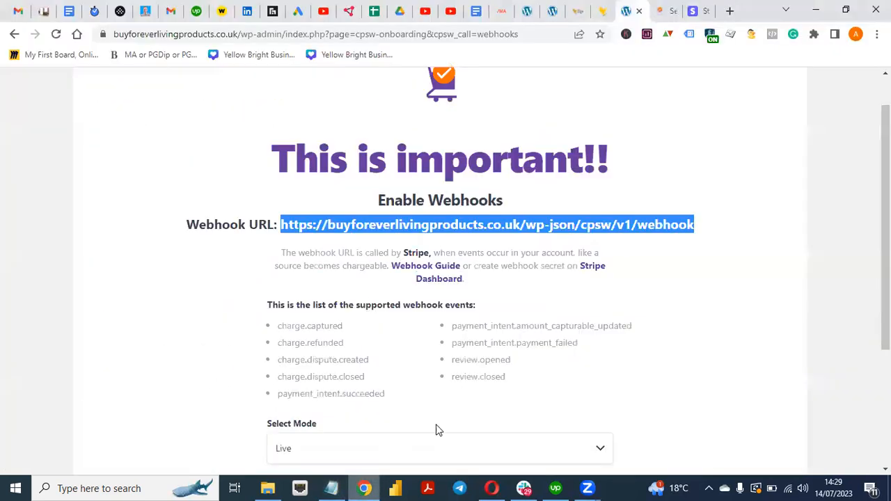
pyautogui.scroll(-1, 772, 189)
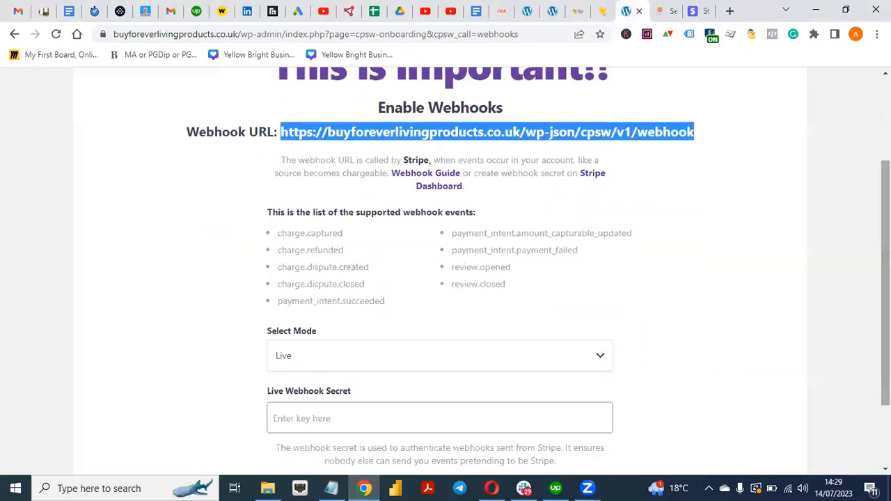
pyautogui.click(700, 9)
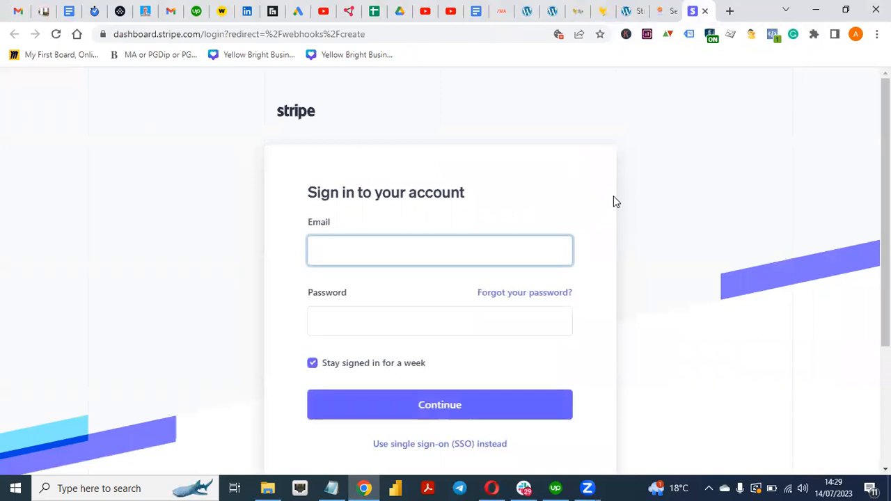
pyautogui.click(630, 14)
# Step: Paste the webhook URL into Live Webhook Secret and save with Save & Continue
pyautogui.click(461, 424)
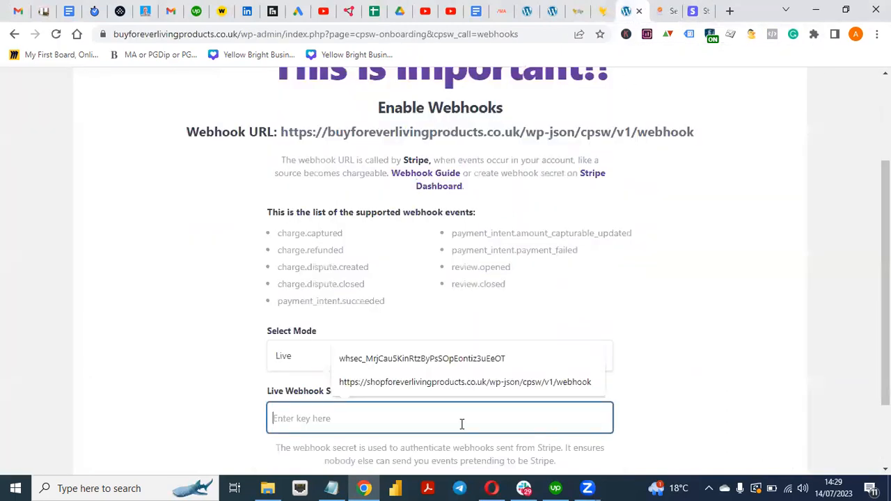
pyautogui.hotkey('ctrl', 'v')
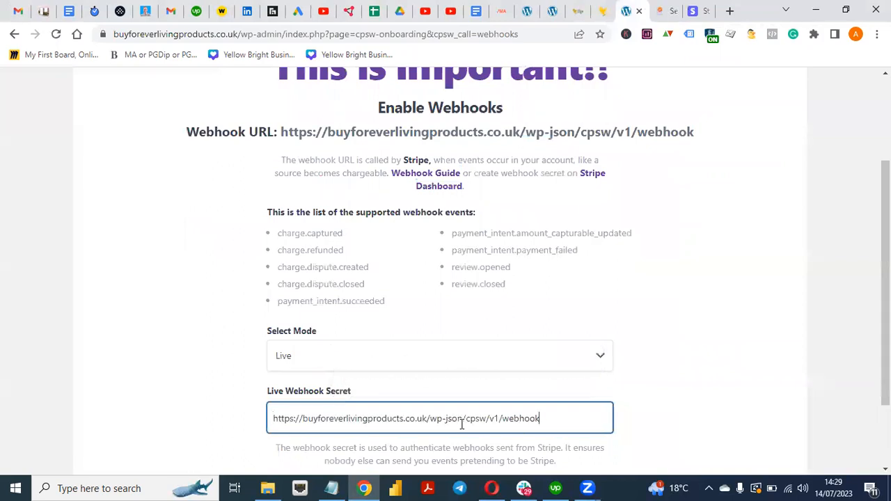
pyautogui.scroll(-2, 462, 424)
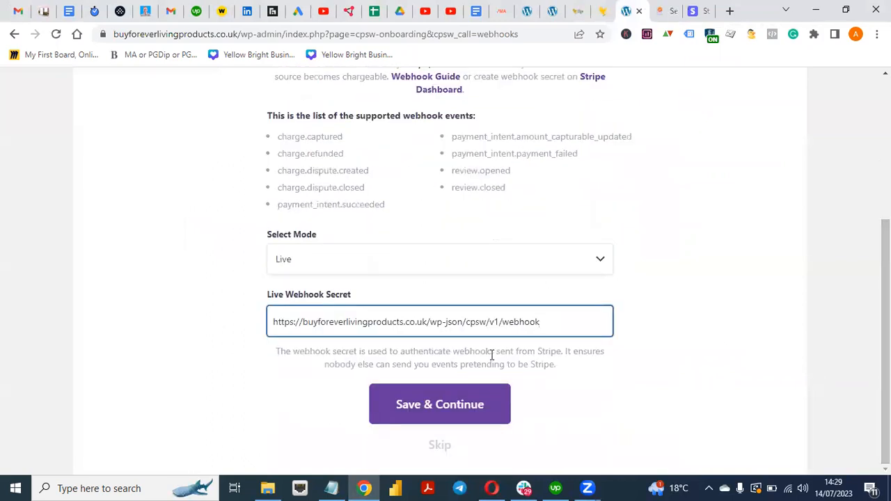
pyautogui.click(450, 406)
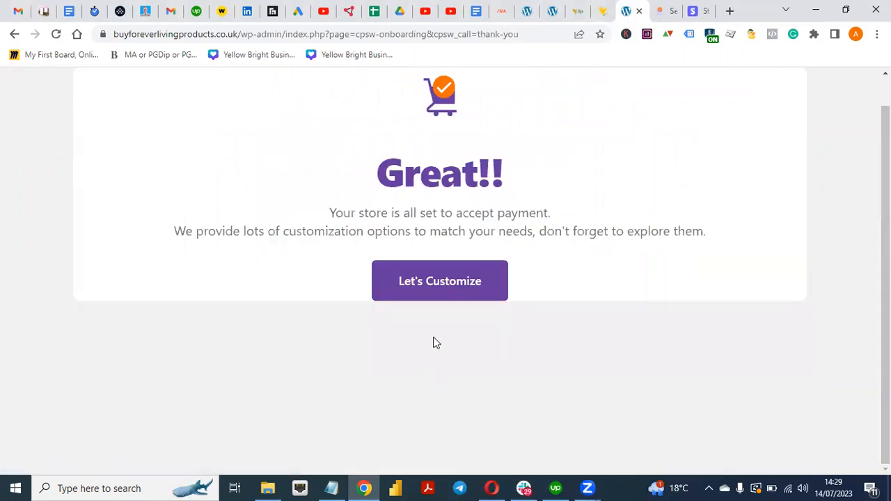
# Step: Continue to customize Stripe settings and open the Stripe API Settings section
pyautogui.click(443, 280)
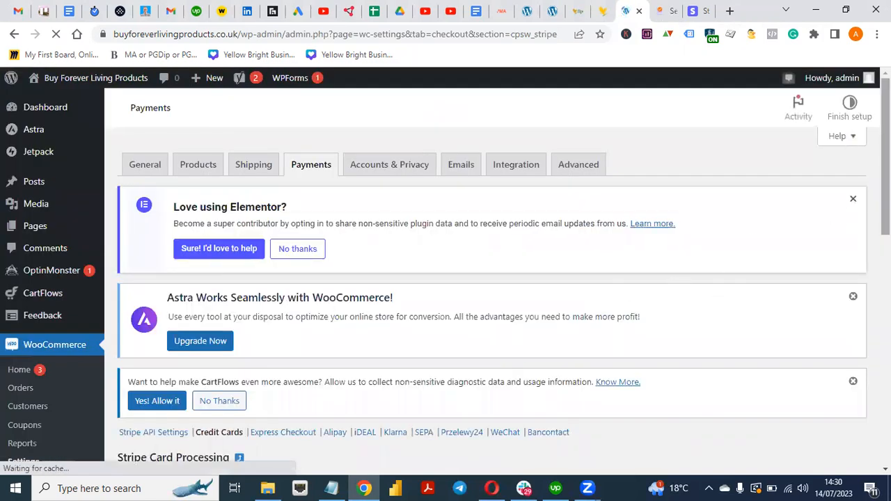
pyautogui.scroll(-10, 487, 313)
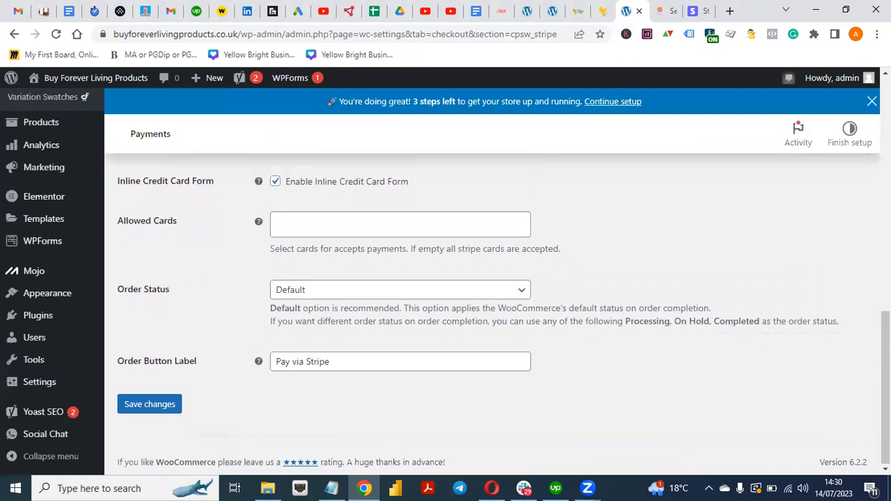
pyautogui.scroll(10, 858, 314)
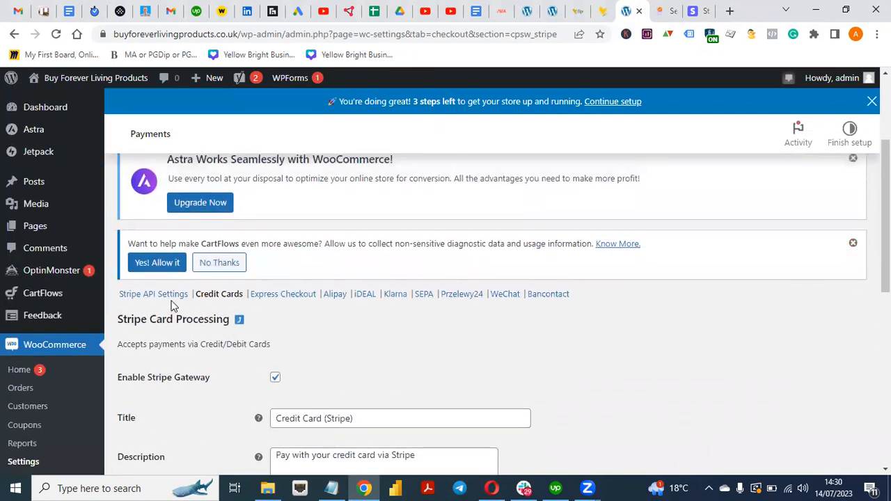
pyautogui.click(161, 298)
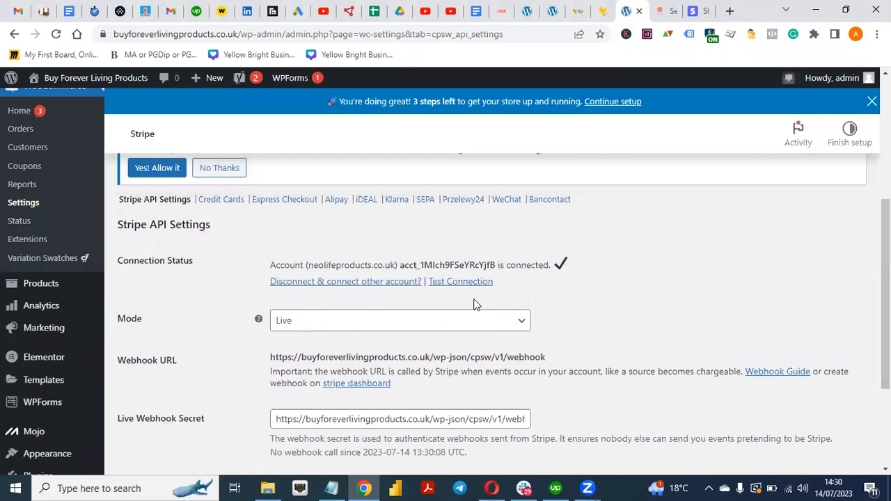
pyautogui.scroll(-2, 696, 348)
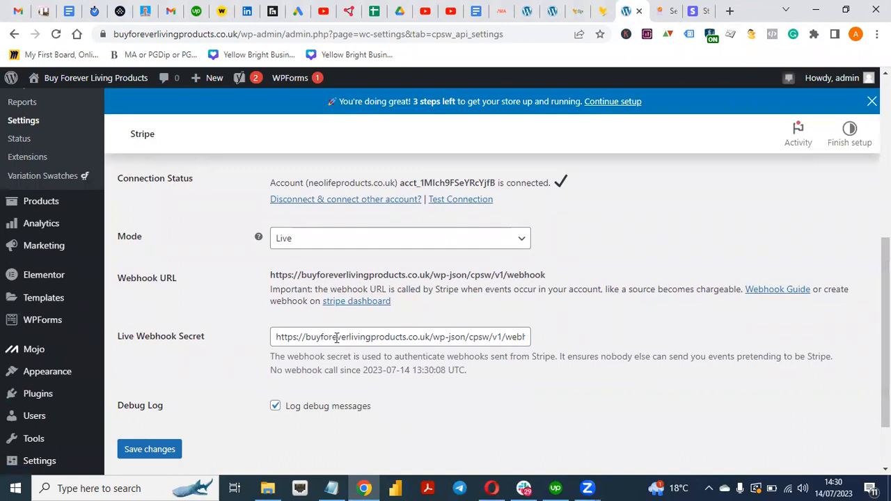
# Step: Check the webhook URL saved in CRO Note, then follow the Stripe dashboard link to create a webhook
pyautogui.click(332, 488)
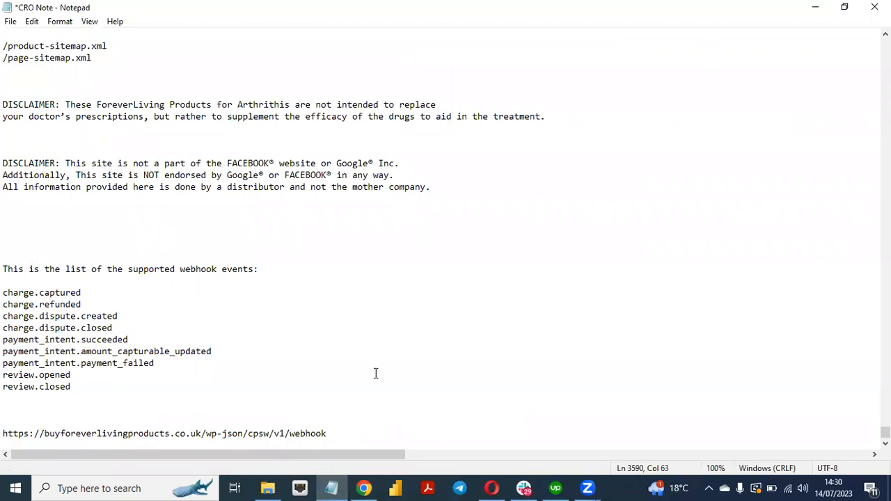
pyautogui.click(364, 488)
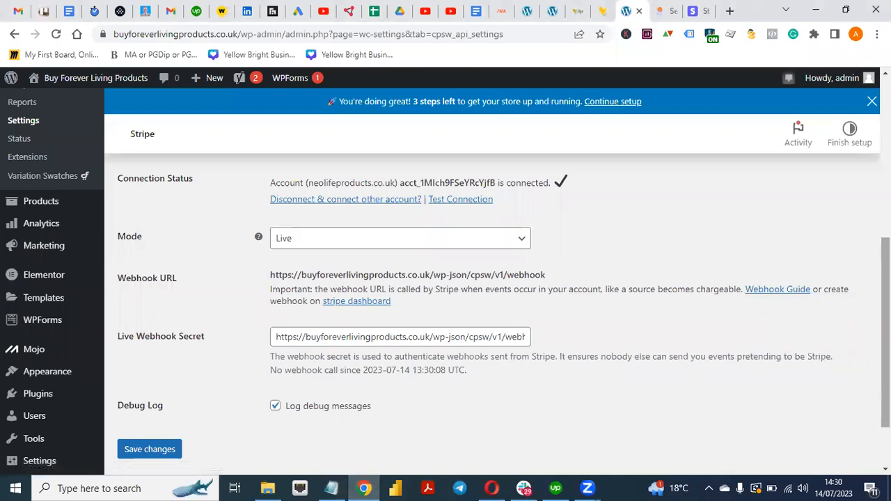
pyautogui.scroll(3, 488, 293)
pyautogui.scroll(-2, 849, 257)
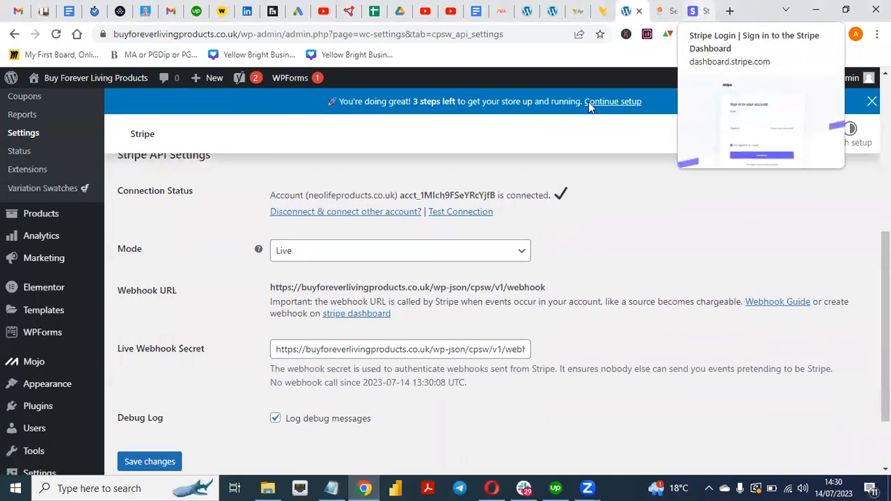
pyautogui.click(354, 314)
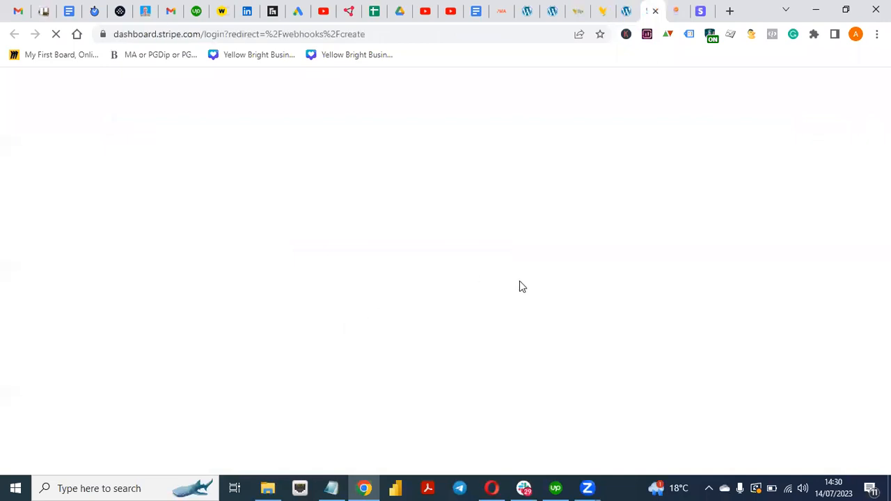
# Step: Sign in to the Stripe Dashboard with the store's email and password, then start the 2FA code
pyautogui.write('i')
pyautogui.click(448, 287)
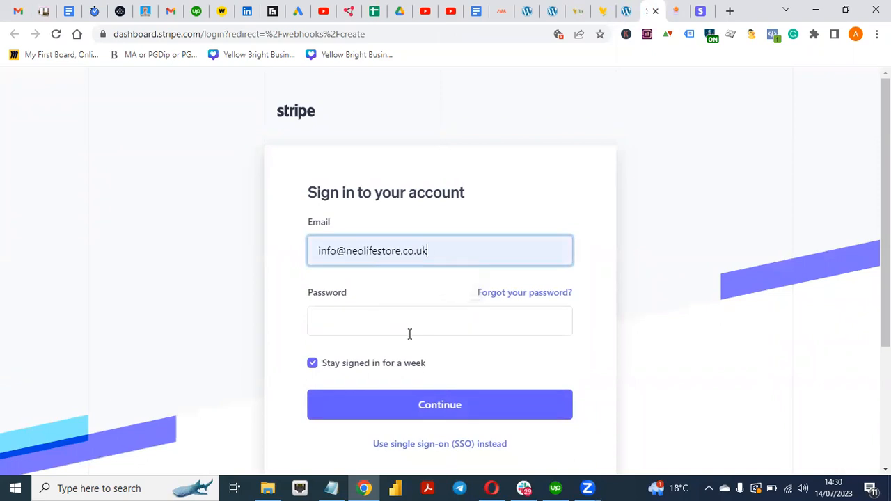
pyautogui.click(401, 333)
pyautogui.write('•••')
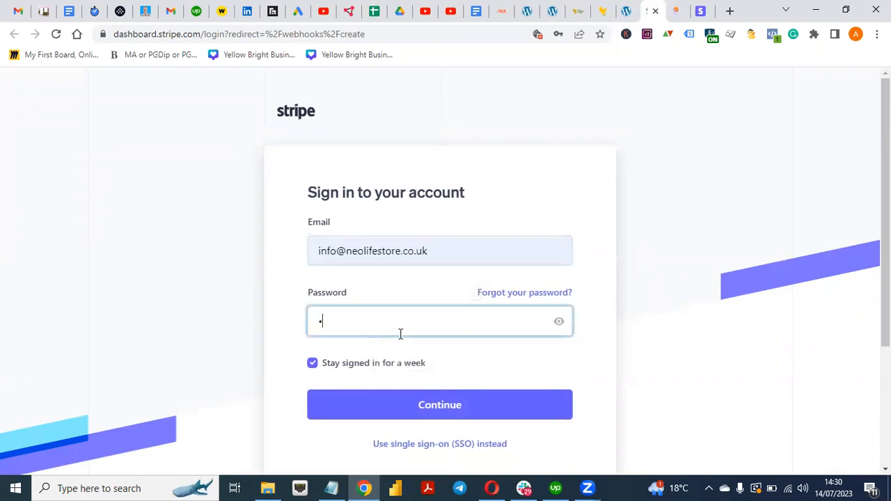
pyautogui.write('••••')
pyautogui.click(444, 409)
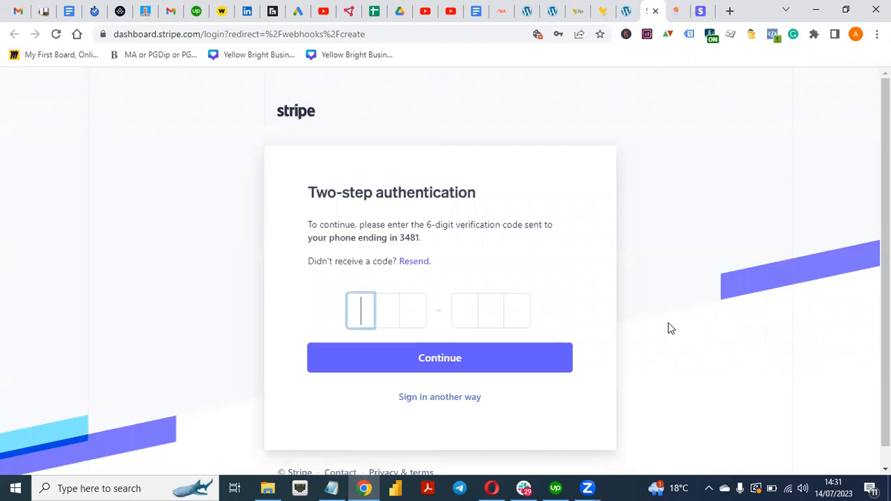
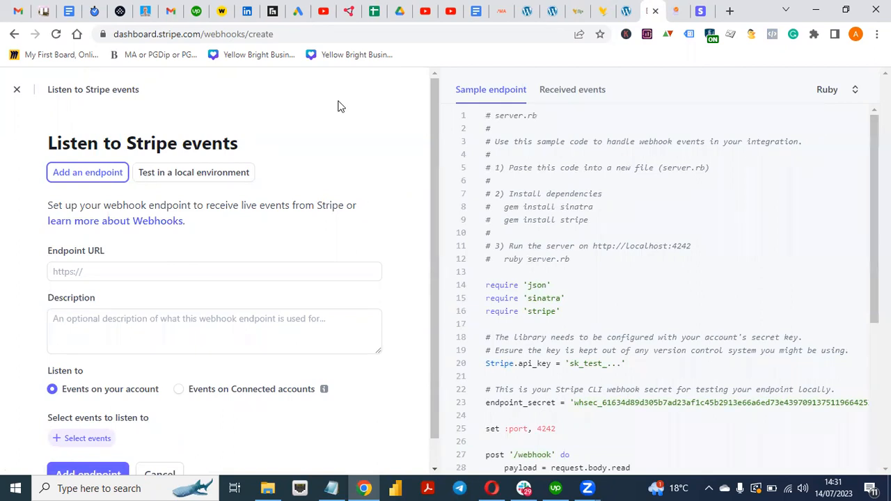
# Step: Close the duplicate Stripe sign-in tab and return to the webhook creation page
pyautogui.click(623, 13)
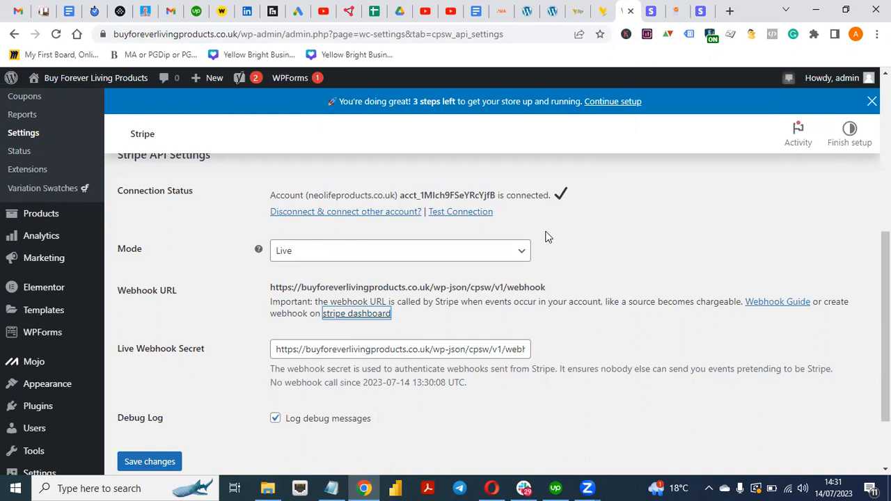
pyautogui.click(657, 11)
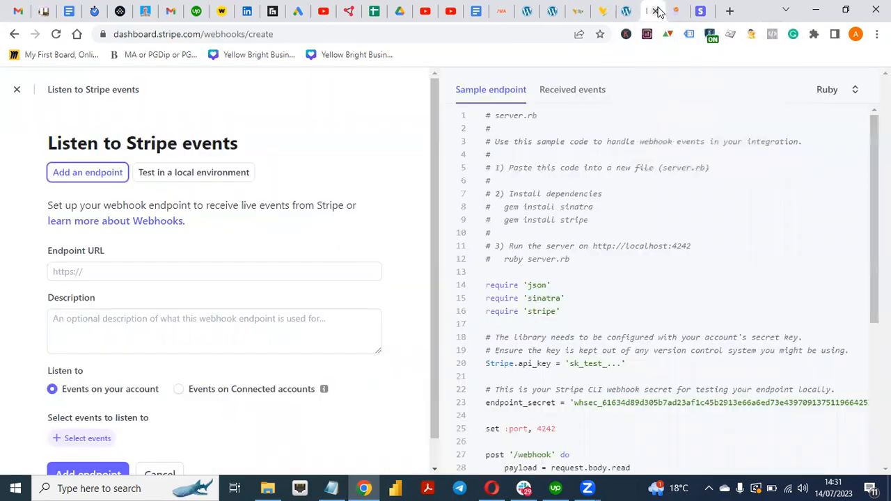
pyautogui.click(703, 12)
pyautogui.click(705, 12)
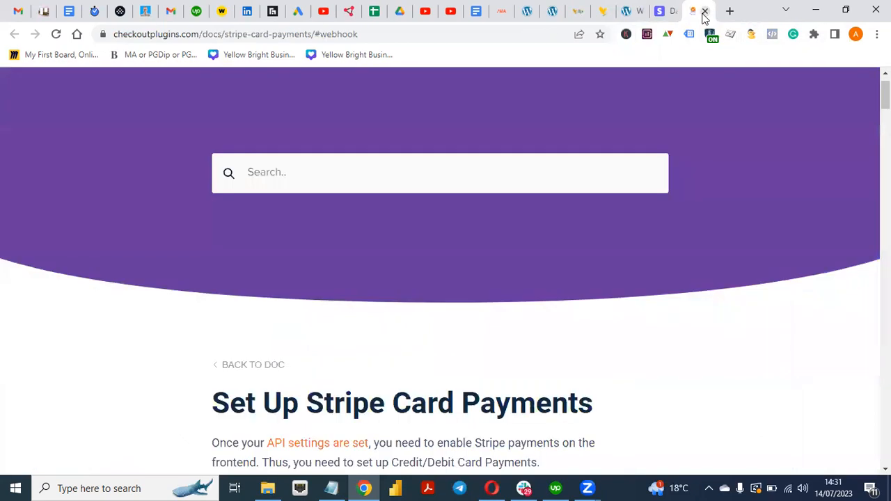
pyautogui.click(669, 12)
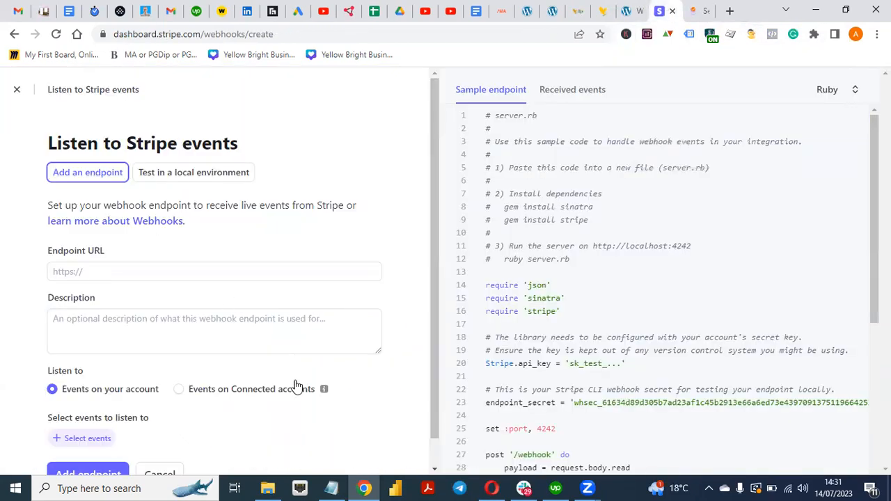
# Step: Check the event notes, the store's Stripe card and API settings, and the card payments docs
pyautogui.click(332, 487)
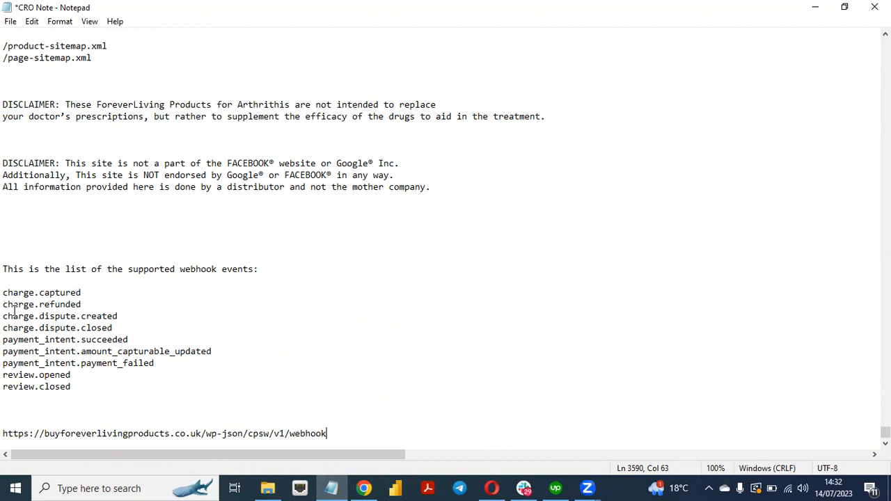
pyautogui.click(364, 487)
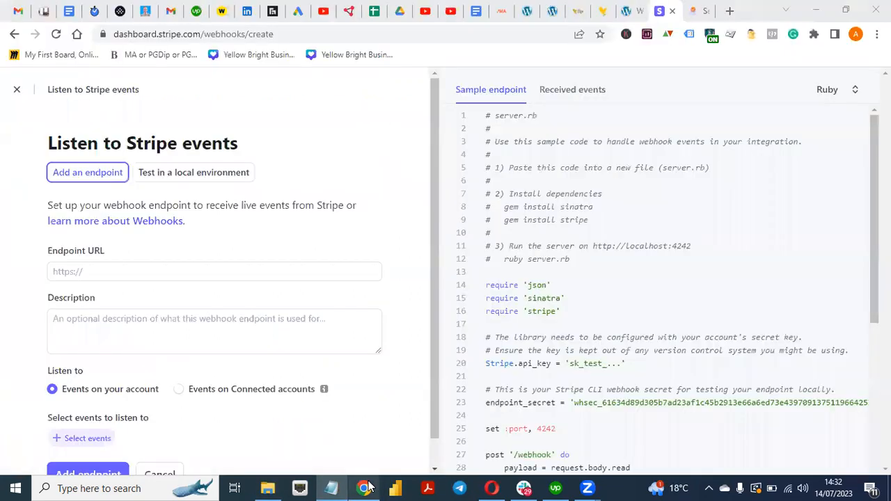
pyautogui.click(555, 9)
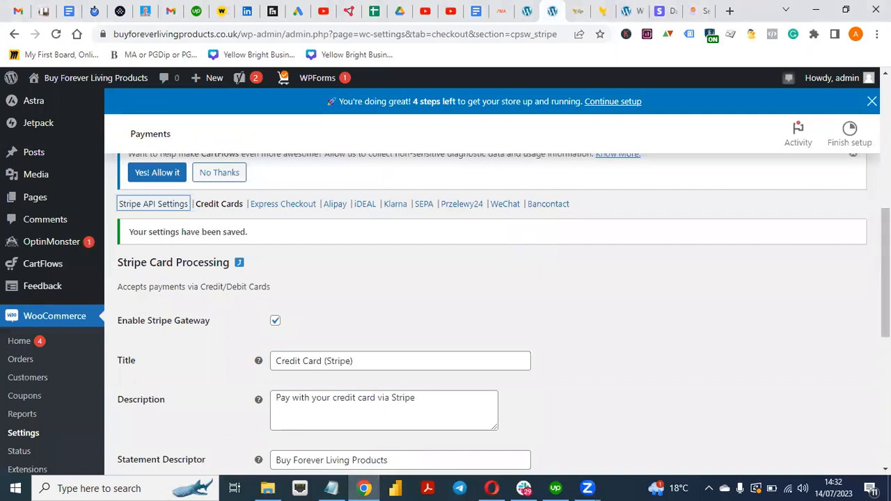
pyautogui.scroll(-8, 446, 279)
pyautogui.scroll(2, 446, 278)
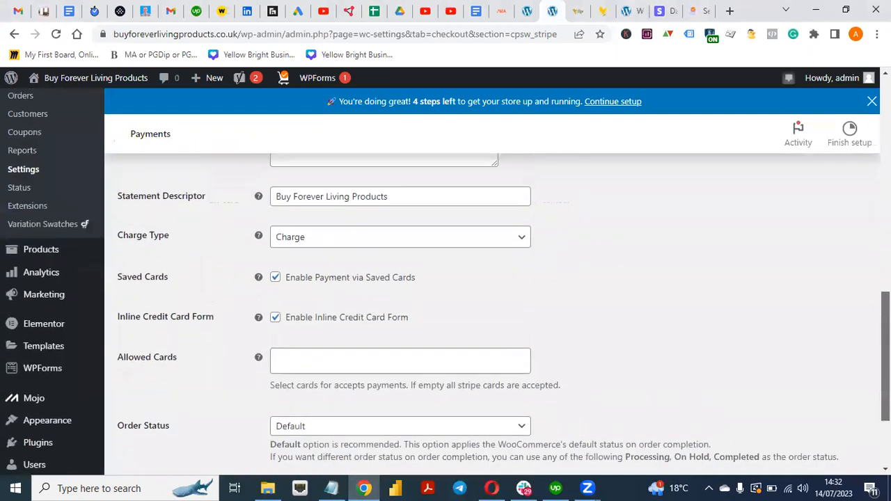
pyautogui.click(630, 11)
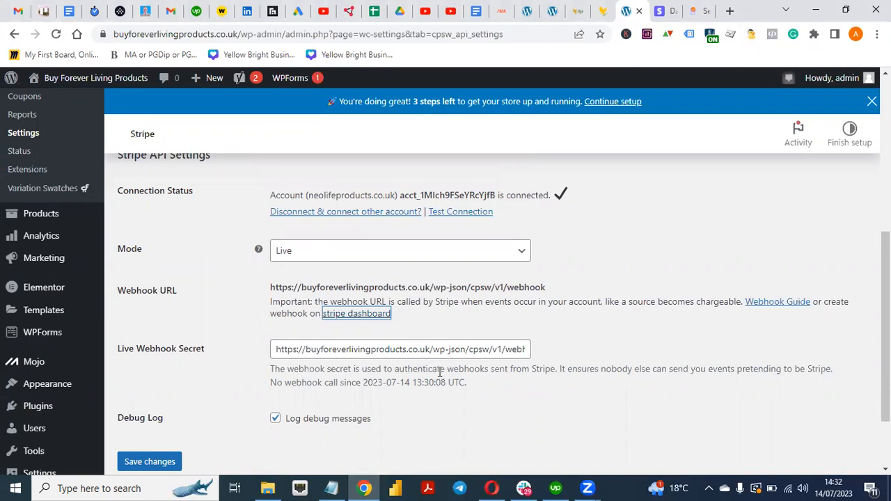
pyautogui.click(695, 12)
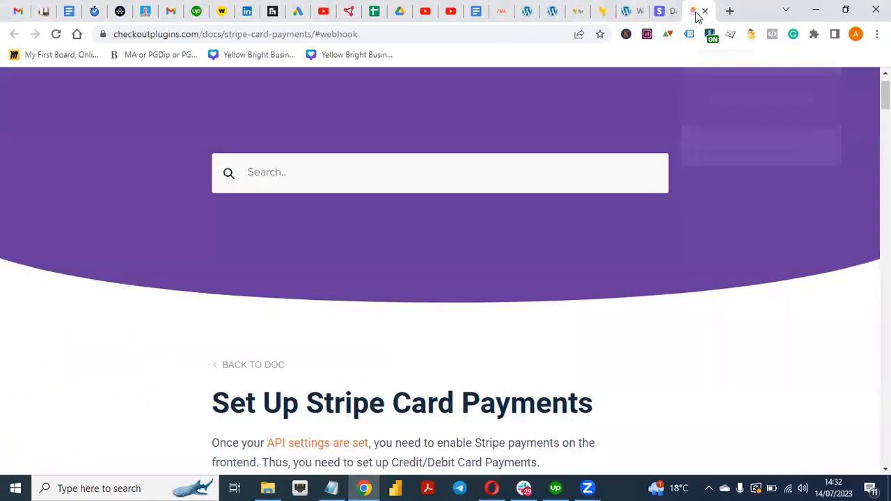
pyautogui.click(669, 12)
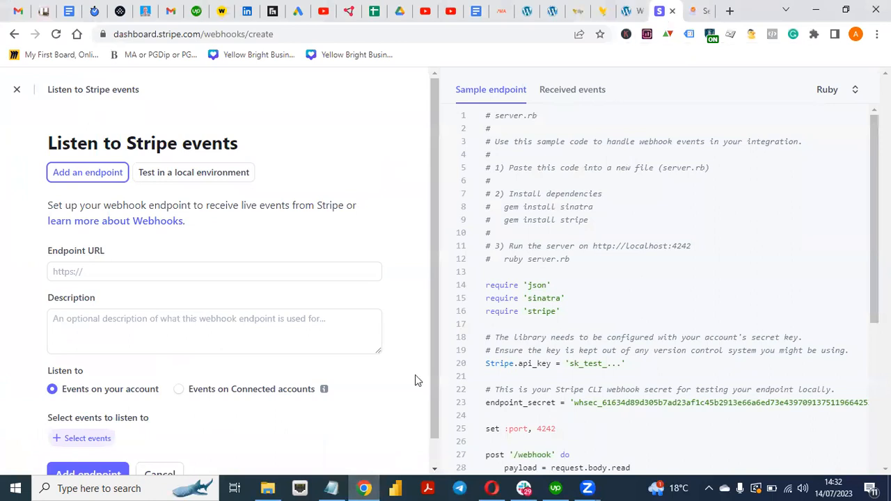
pyautogui.click(329, 487)
# Step: Select the charge.captured event name in the notes
pyautogui.moveTo(4, 294); pyautogui.dragTo(89, 294)
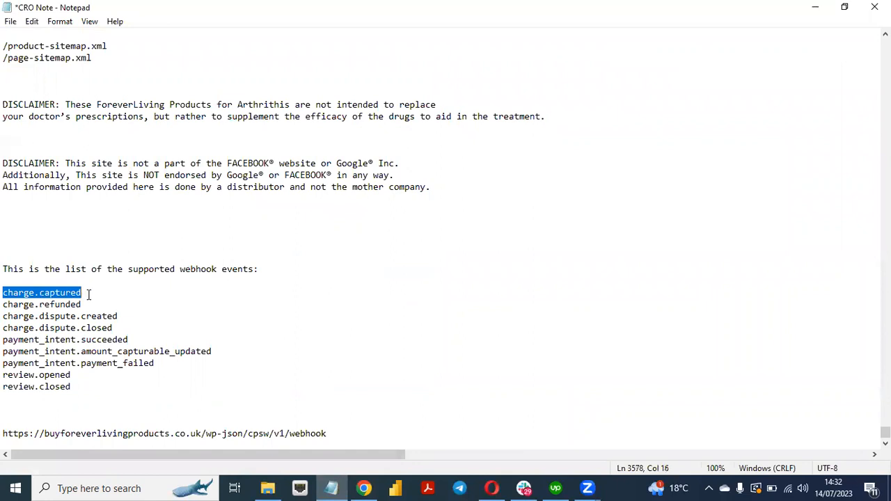
pyautogui.hotkey('alt', 'Tab')
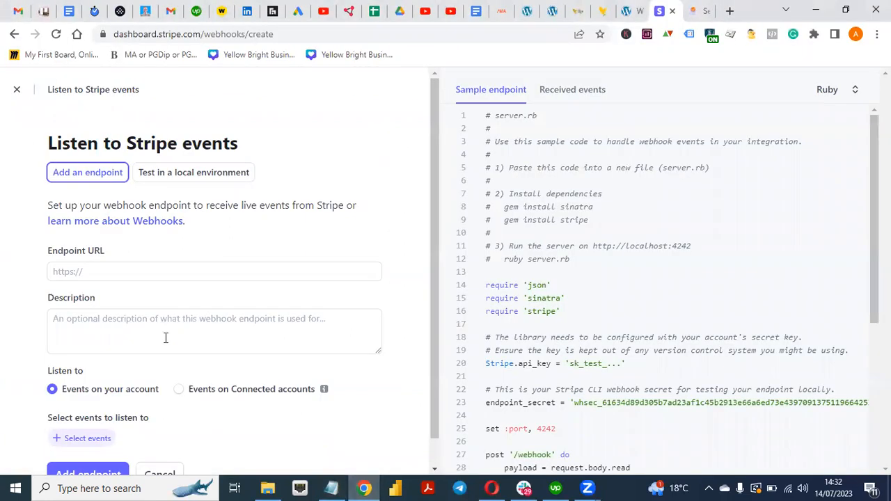
pyautogui.scroll(-1, 433, 356)
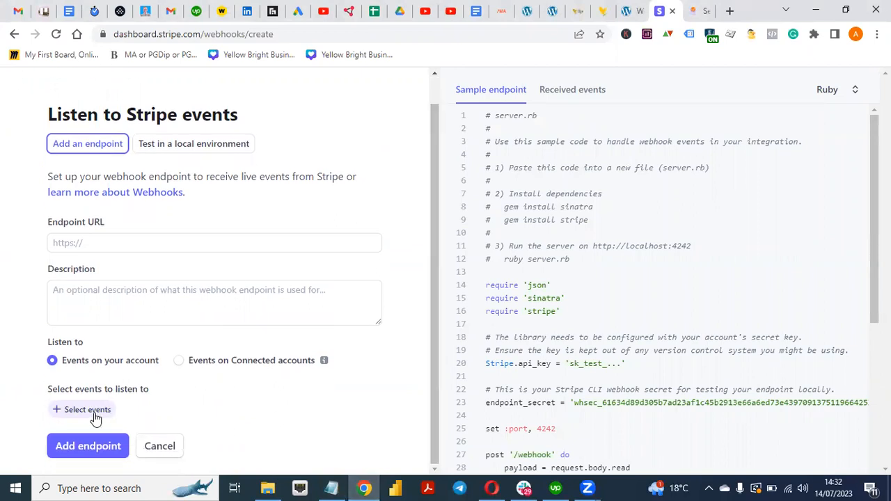
pyautogui.click(332, 488)
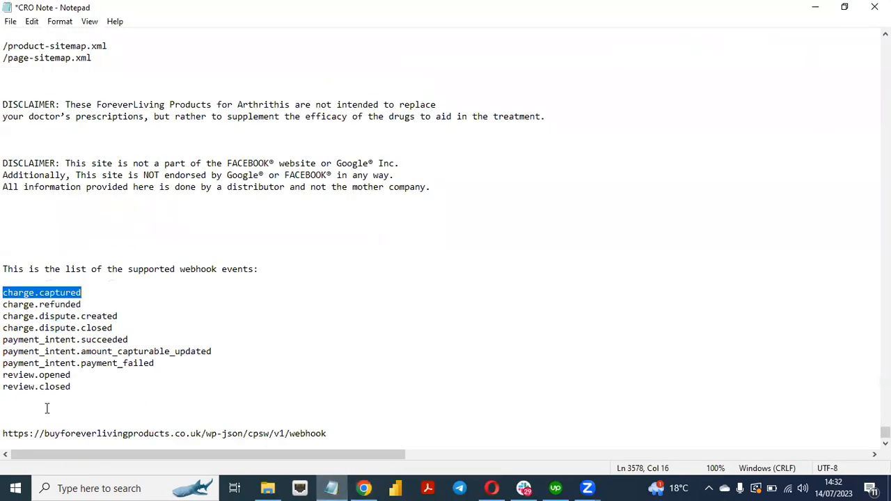
pyautogui.click(364, 488)
# Step: Select the store's webhook URL in the Live Webhook Secret field, then return to Stripe
pyautogui.click(628, 14)
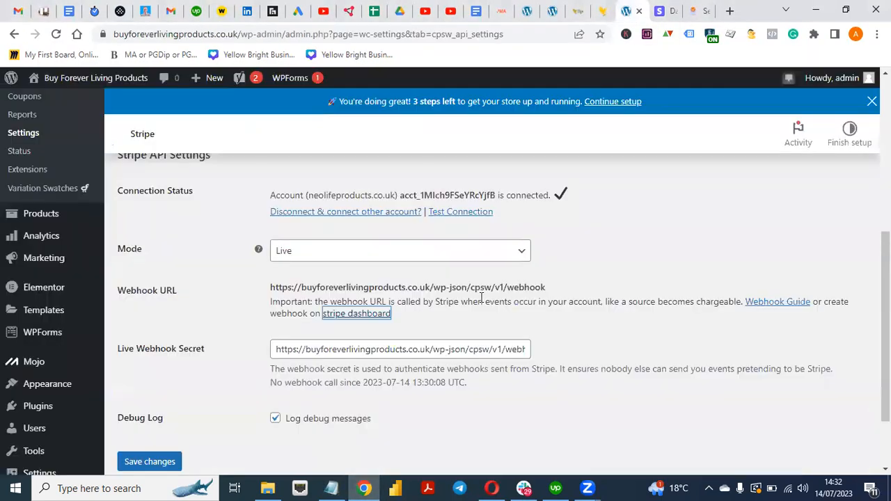
pyautogui.click(278, 349)
pyautogui.moveTo(278, 349); pyautogui.dragTo(534, 348)
pyautogui.hotkey('ctrl', 'c')
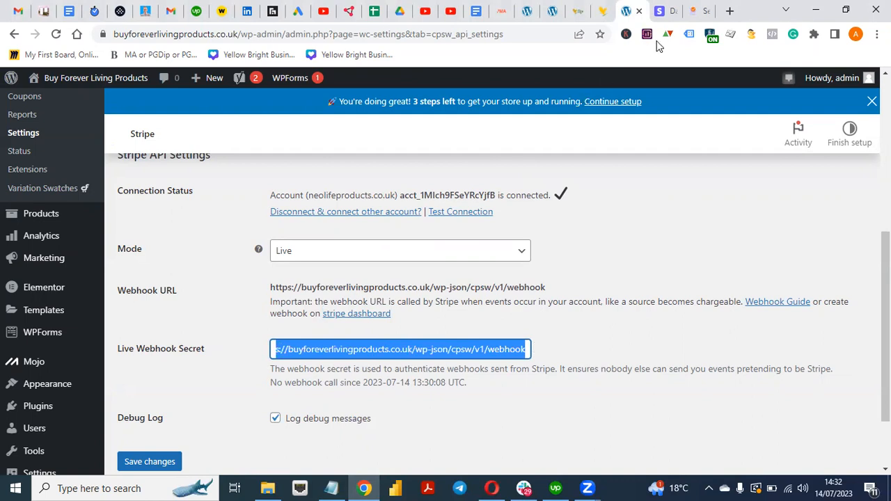
pyautogui.click(663, 17)
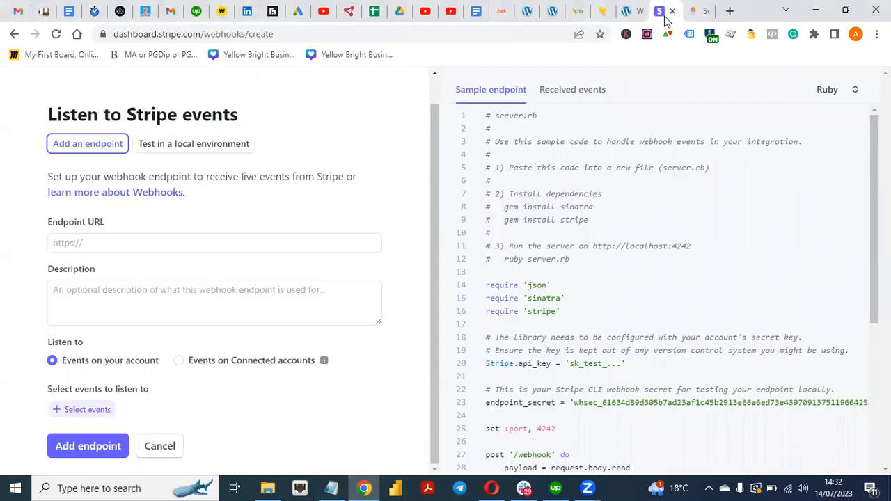
# Step: Paste the store's webhook URL as the endpoint and copy charge.captured from the notes
pyautogui.click(202, 243)
pyautogui.hotkey('ctrl', 'v')
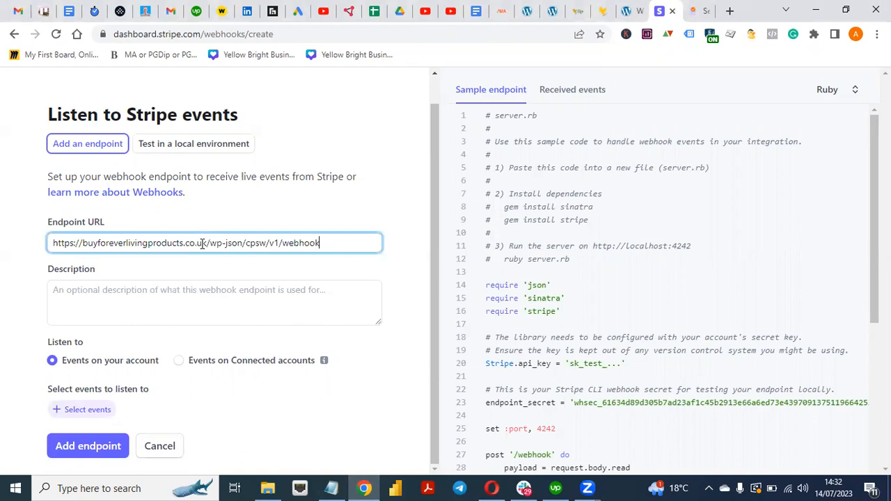
pyautogui.click(433, 295)
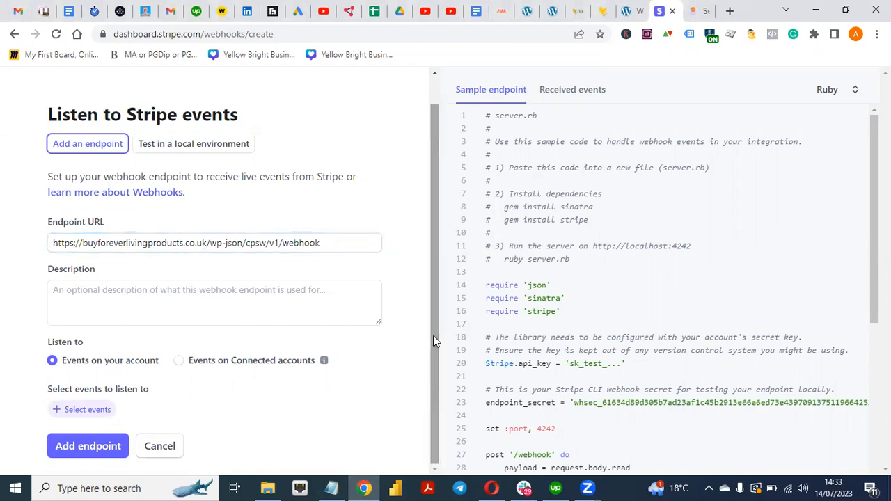
pyautogui.click(331, 487)
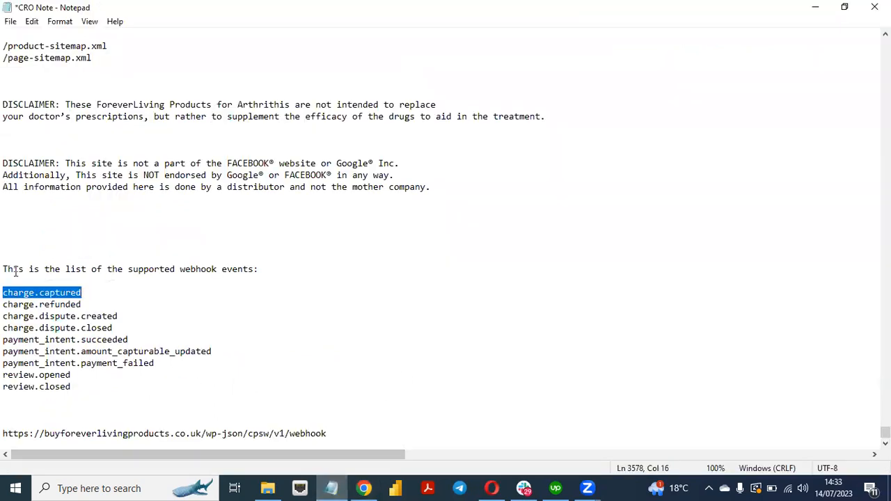
pyautogui.click(4, 293)
pyautogui.keyDown('shift'); pyautogui.click(96, 296); pyautogui.keyUp('shift')
pyautogui.hotkey('ctrl', 'c')
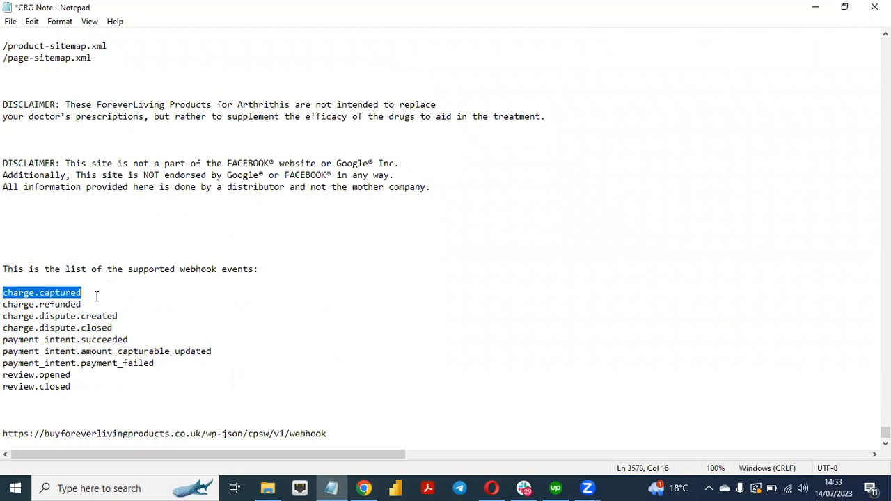
pyautogui.click(364, 488)
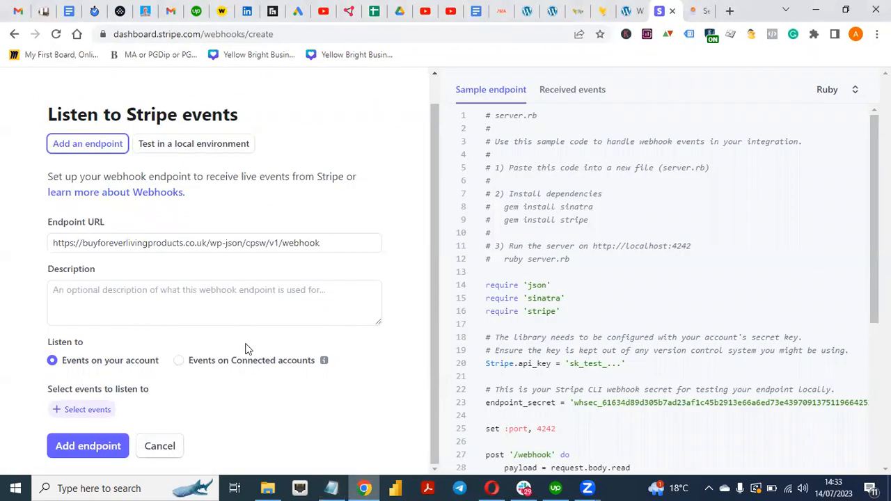
# Step: Search for charge.captured and add it to the endpoint's events
pyautogui.click(91, 411)
pyautogui.click(139, 178)
pyautogui.hotkey('ctrl', 'v')
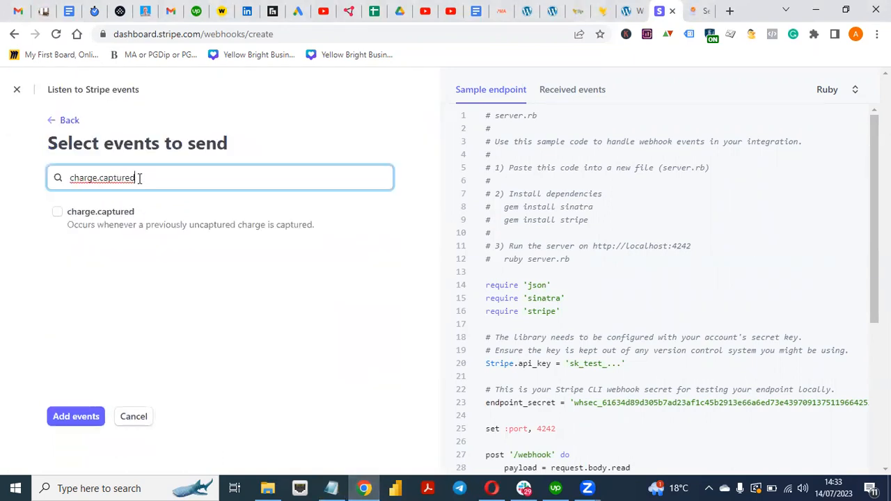
pyautogui.click(57, 213)
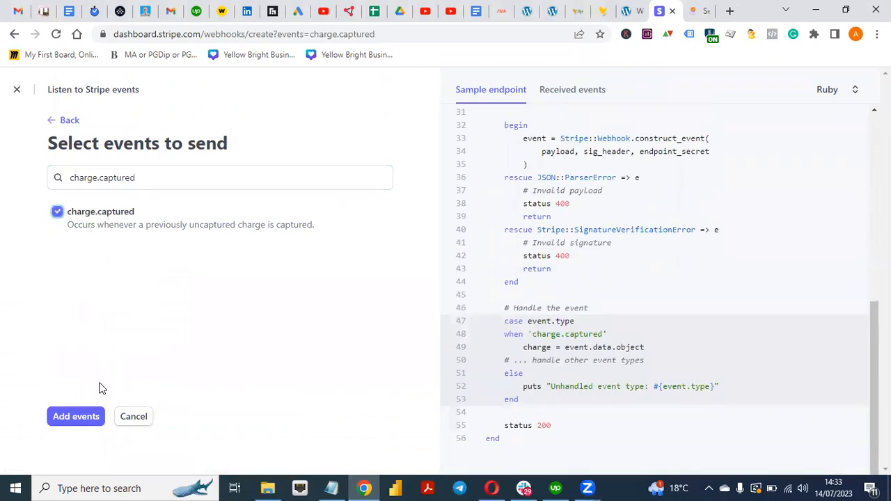
pyautogui.click(73, 417)
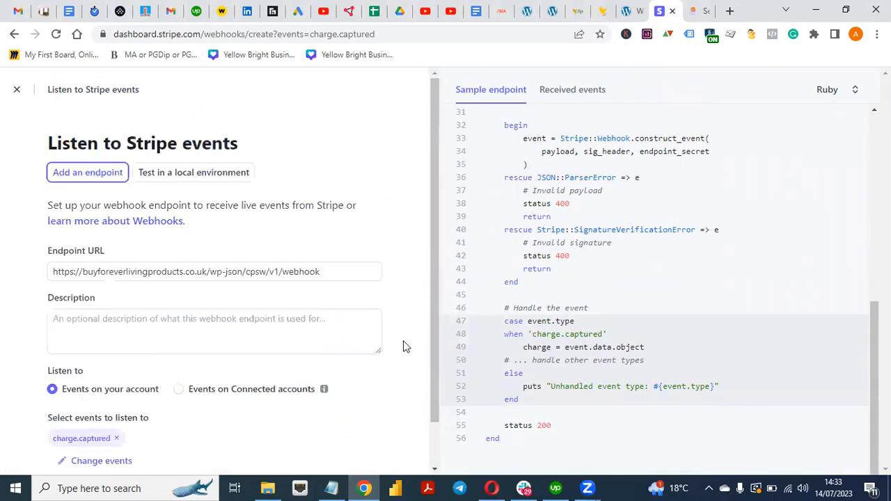
# Step: Copy charge.refunded from the notes and add it to the endpoint's events
pyautogui.moveTo(432, 333); pyautogui.dragTo(434, 389)
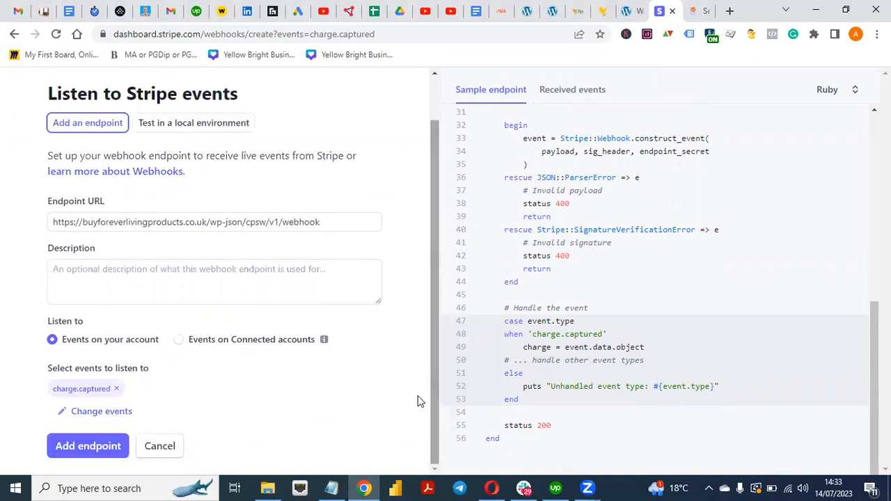
pyautogui.click(331, 488)
pyautogui.click(132, 319)
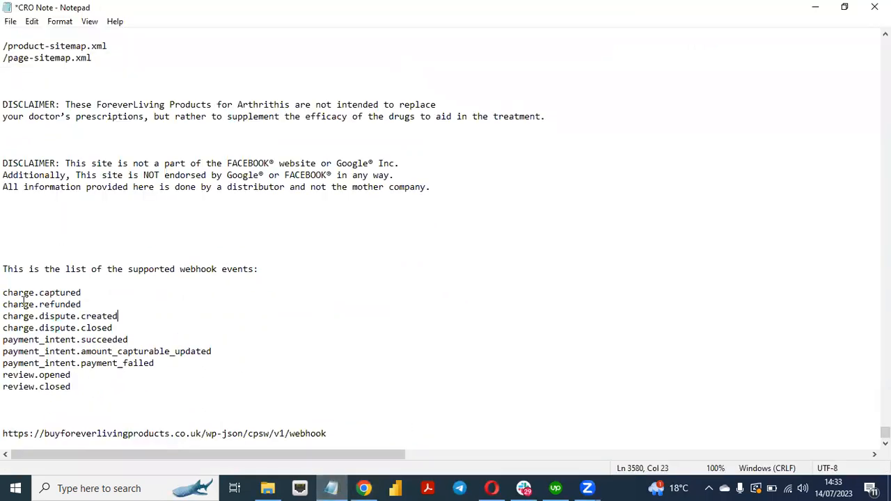
pyautogui.moveTo(3, 304); pyautogui.dragTo(89, 302)
pyautogui.hotkey('ctrl', 'c')
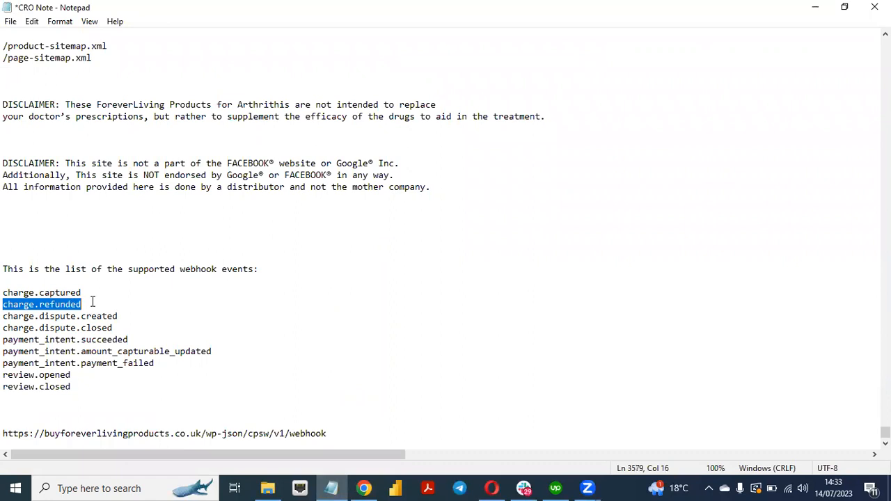
pyautogui.click(363, 488)
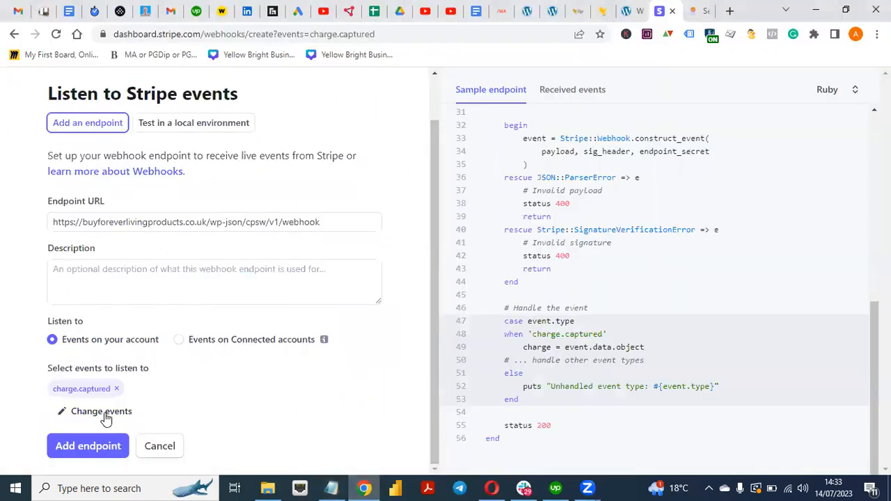
pyautogui.click(105, 417)
pyautogui.click(184, 184)
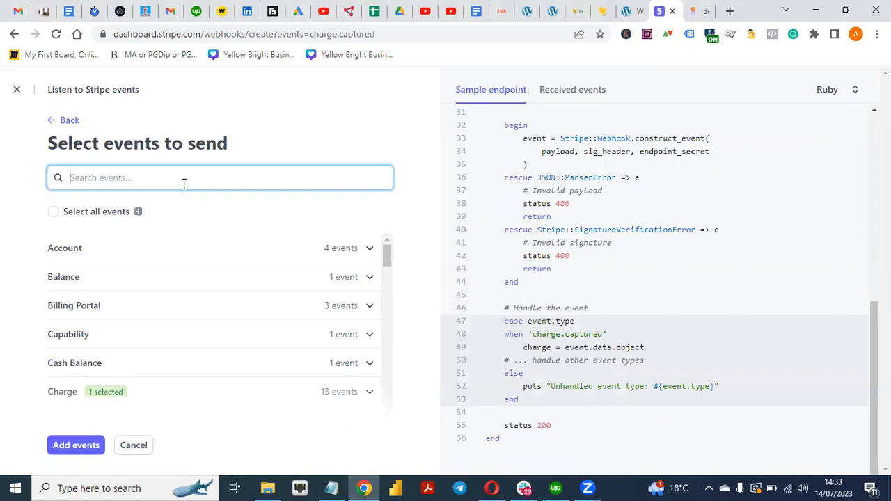
pyautogui.hotkey('ctrl', 'v')
pyautogui.click(56, 213)
pyautogui.click(73, 420)
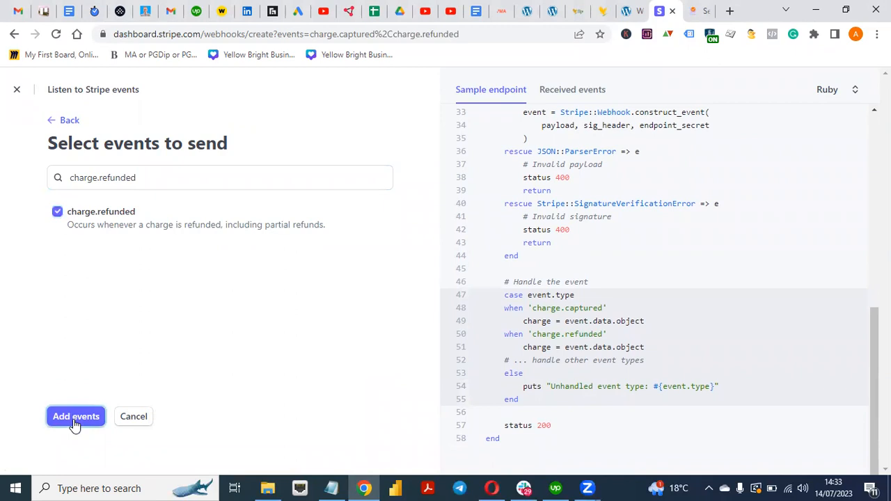
# Step: Copy charge.dispute.created from the notes and reopen the event picker
pyautogui.moveTo(435, 357); pyautogui.dragTo(432, 423)
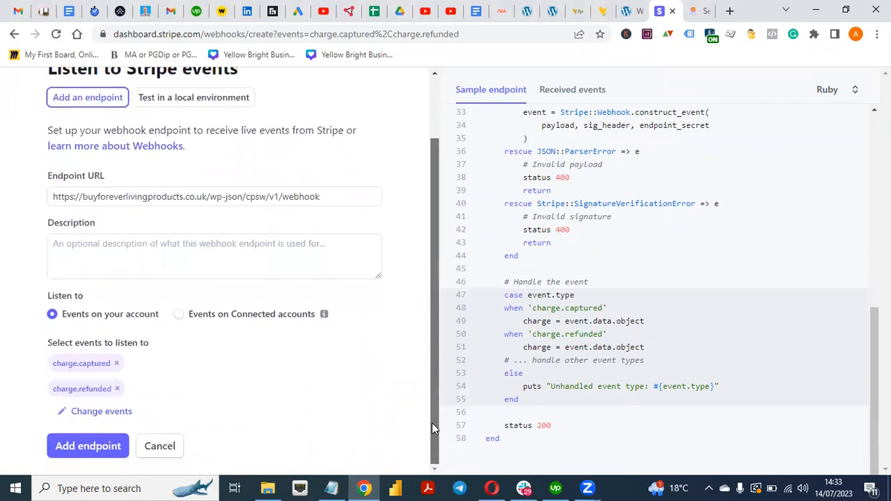
pyautogui.click(340, 487)
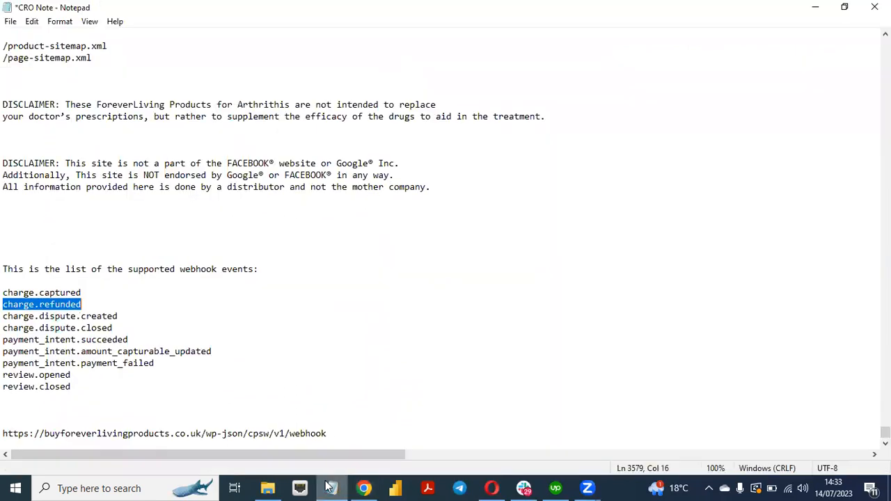
pyautogui.click(101, 316)
pyautogui.moveTo(3, 316); pyautogui.dragTo(125, 316)
pyautogui.hotkey('ctrl', 'c')
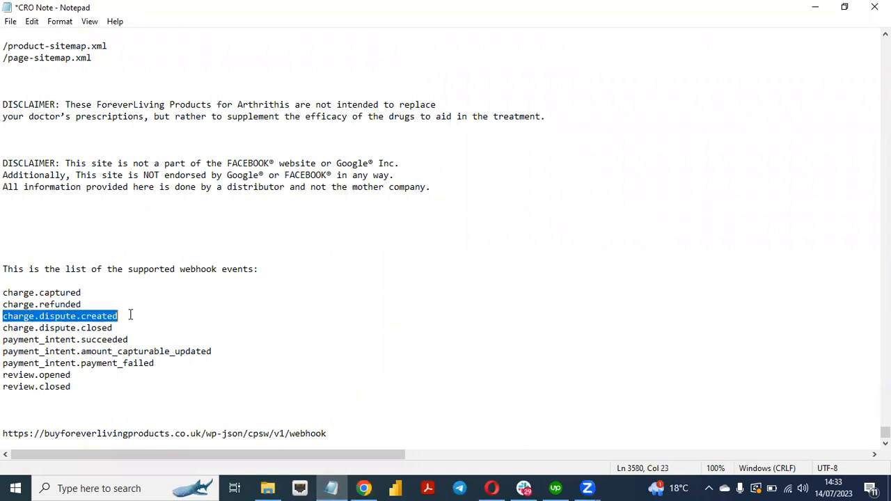
pyautogui.click(365, 488)
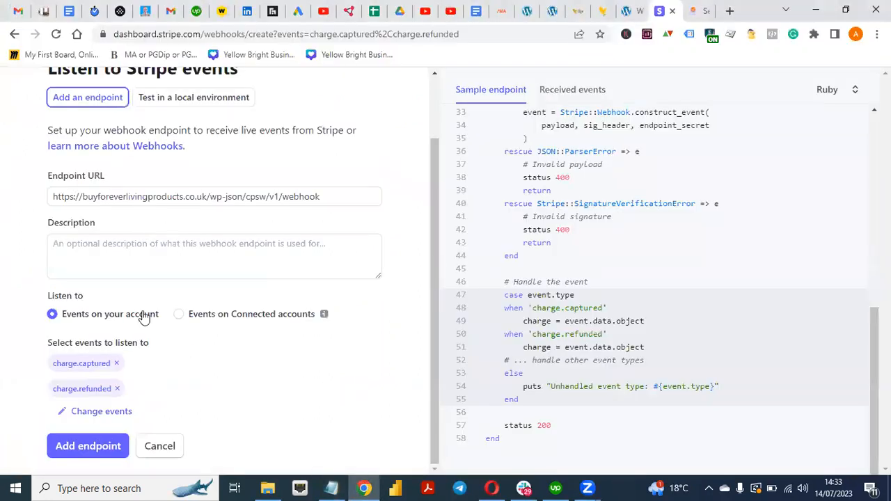
pyautogui.click(117, 411)
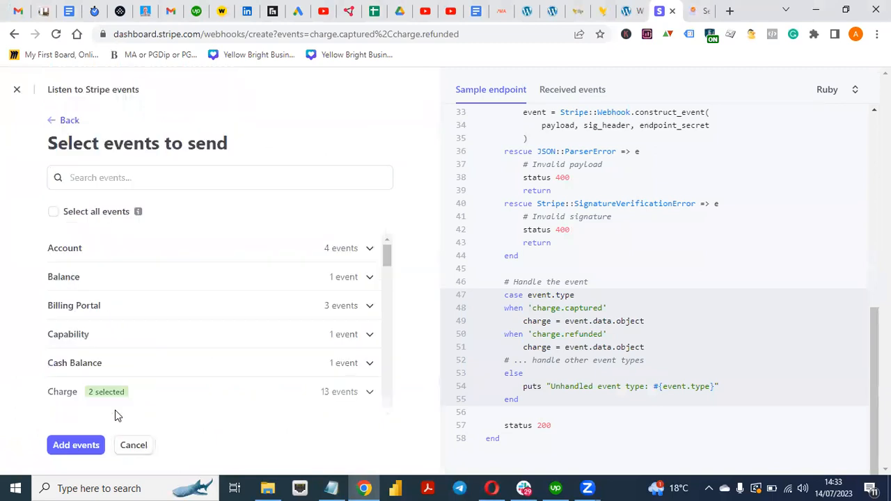
# Step: Search for charge.dispute.created and add it to the endpoint's events
pyautogui.click(145, 179)
pyautogui.hotkey('ctrl', 'v')
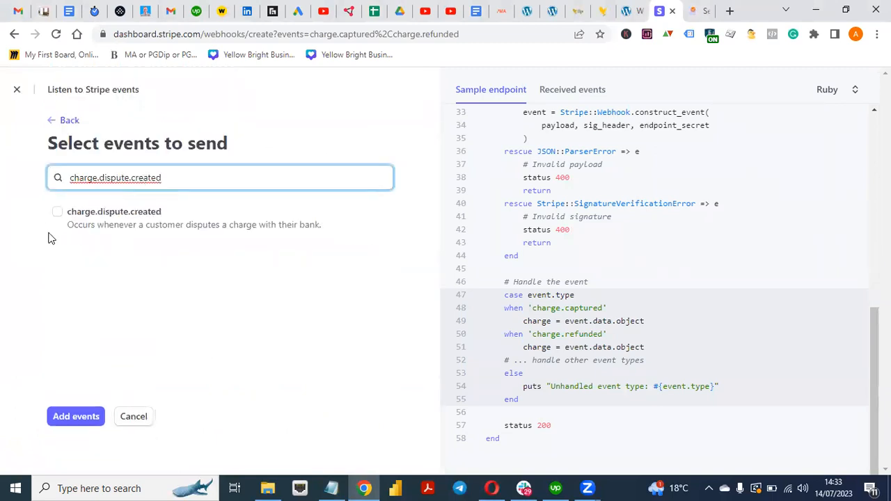
pyautogui.click(57, 212)
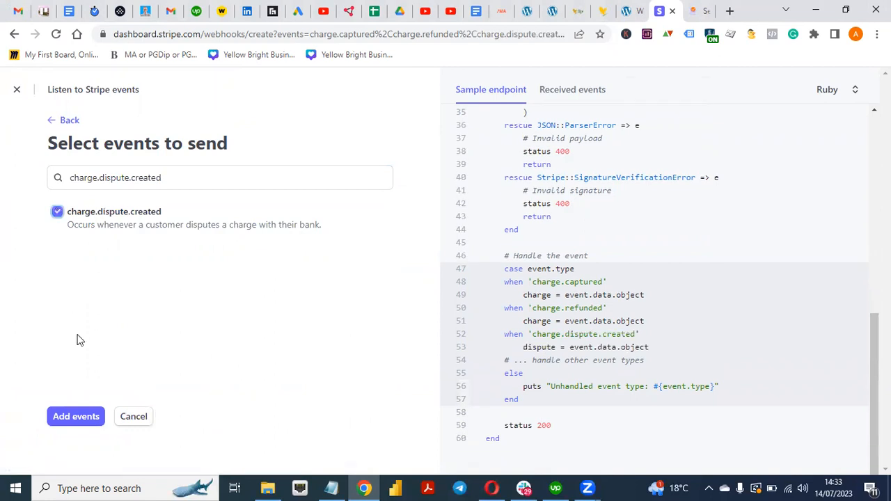
pyautogui.click(76, 417)
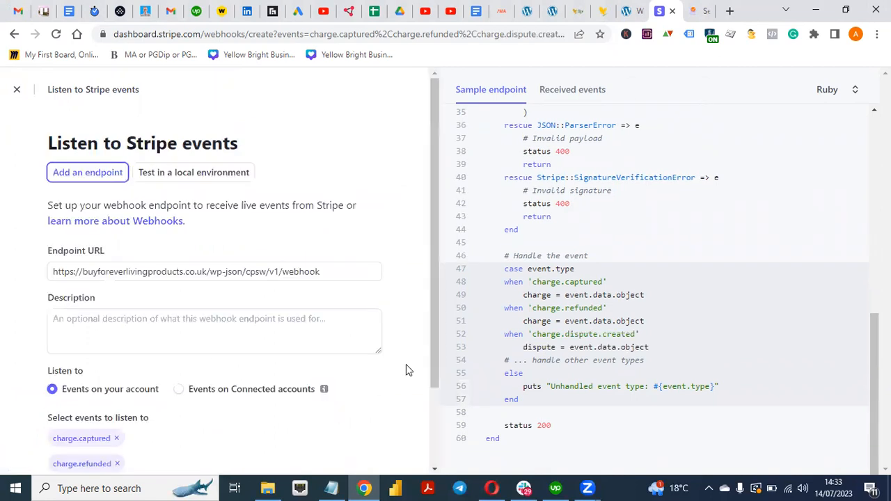
pyautogui.moveTo(434, 359); pyautogui.dragTo(439, 440)
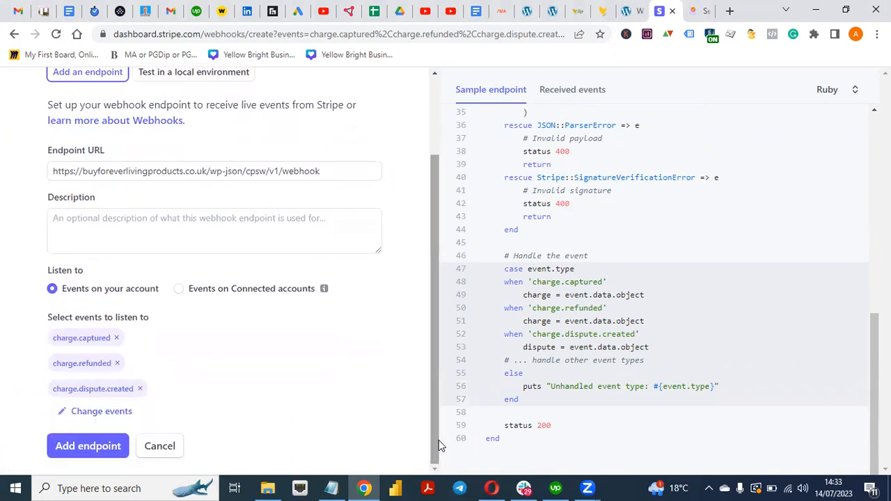
# Step: Copy charge.dispute.closed from the notes and add it to the endpoint's events
pyautogui.click(336, 488)
pyautogui.click(207, 383)
pyautogui.moveTo(5, 331); pyautogui.dragTo(118, 330)
pyautogui.hotkey('ctrl', 'c')
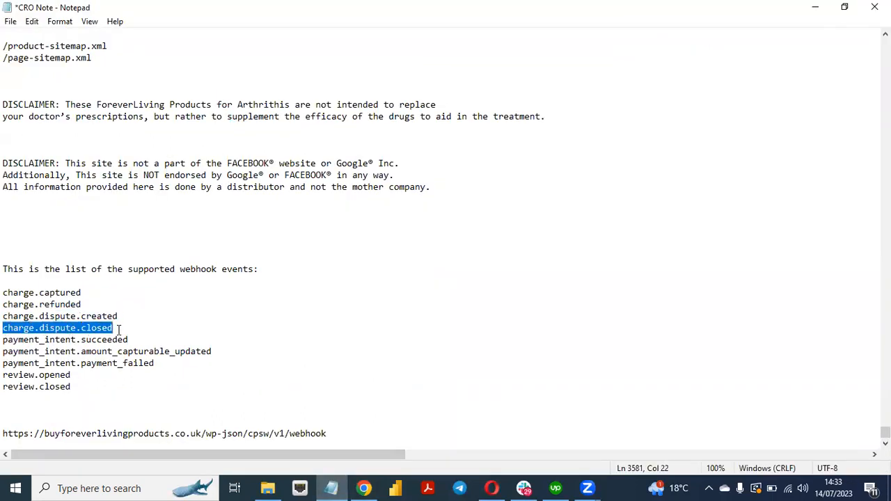
pyautogui.click(364, 488)
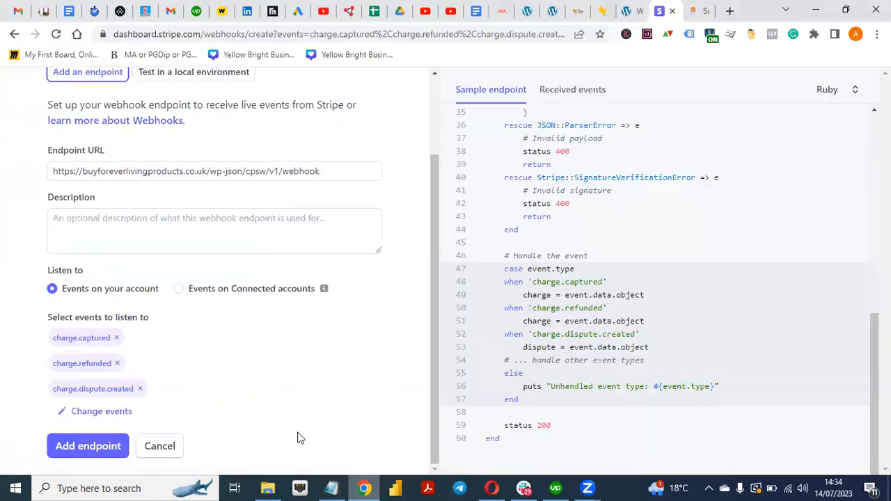
pyautogui.click(101, 411)
pyautogui.click(153, 175)
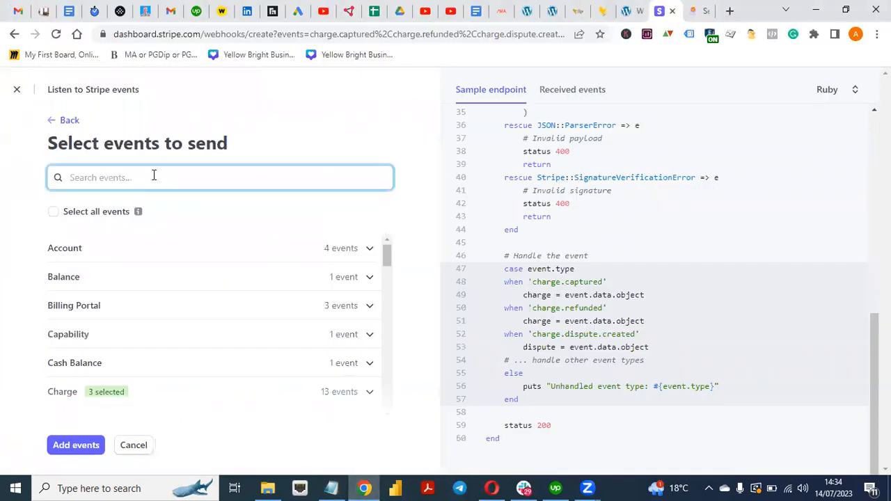
pyautogui.hotkey('ctrl', 'v')
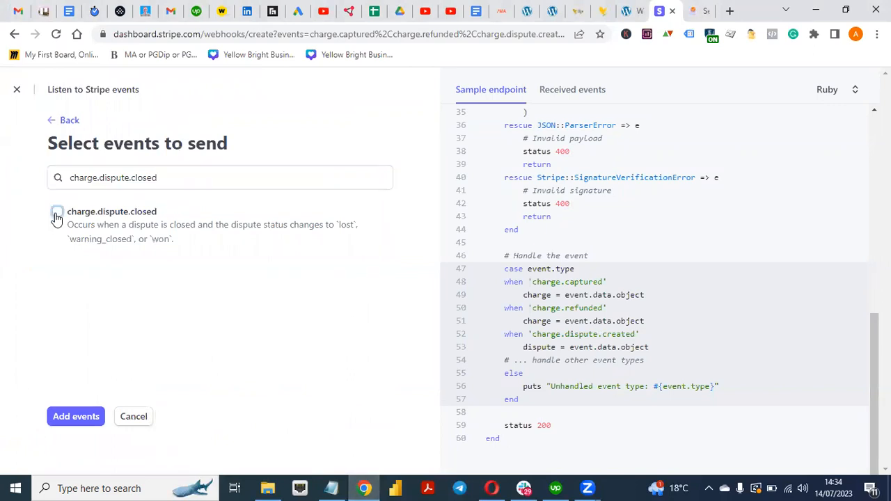
pyautogui.click(56, 213)
pyautogui.click(75, 418)
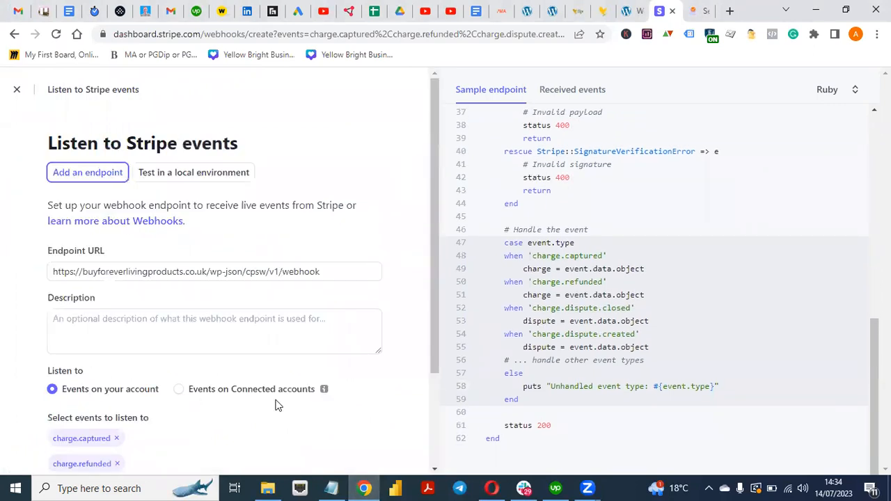
pyautogui.moveTo(434, 362); pyautogui.dragTo(439, 456)
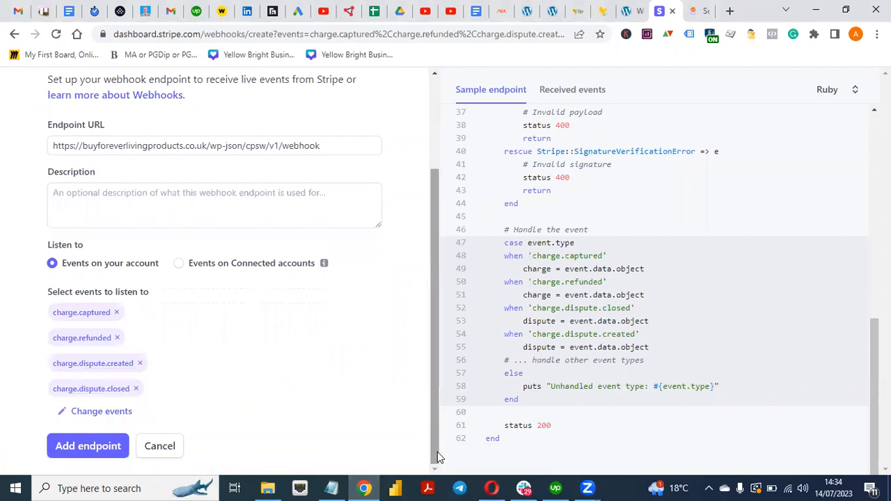
# Step: Copy payment_intent.succeeded from the notes, then search for, tick and add it
pyautogui.click(332, 488)
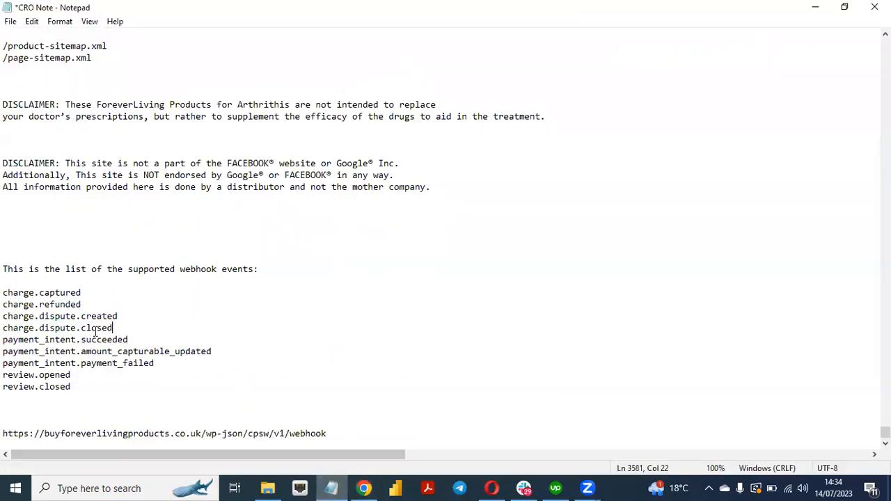
pyautogui.moveTo(3, 339); pyautogui.dragTo(138, 338)
pyautogui.hotkey('ctrl', 'c')
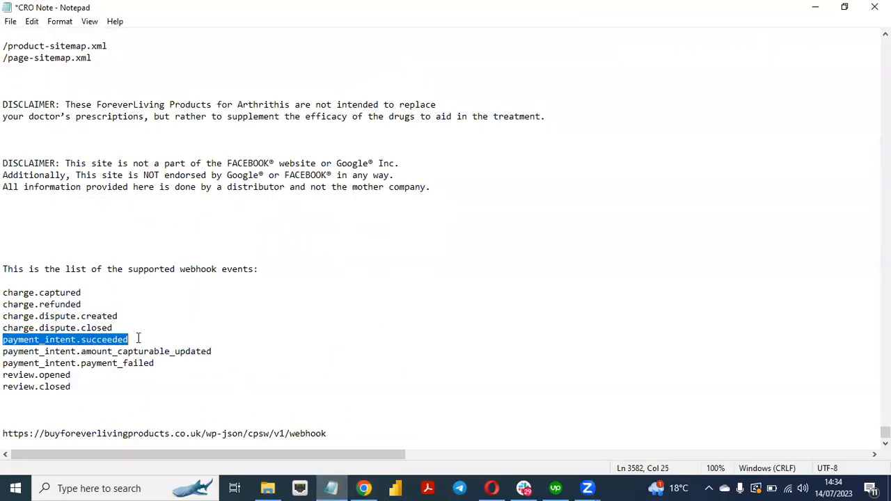
pyautogui.click(363, 488)
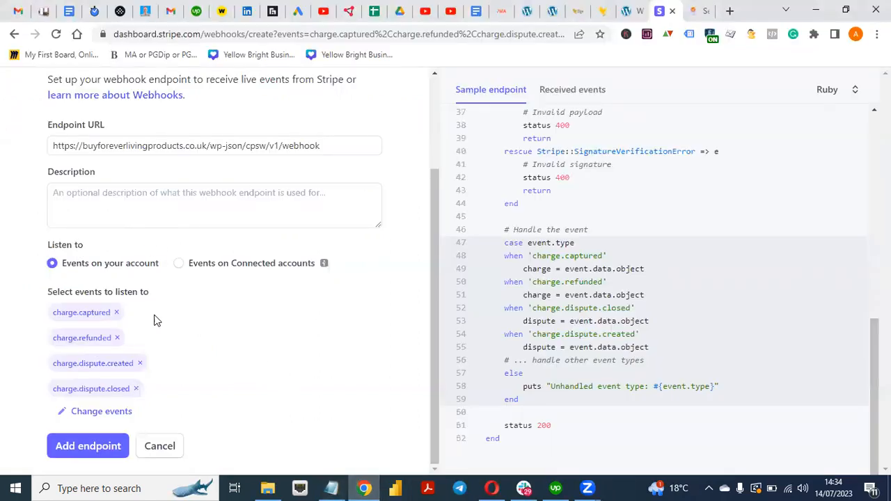
pyautogui.click(102, 412)
pyautogui.click(97, 172)
pyautogui.hotkey('ctrl', 'v')
pyautogui.click(58, 212)
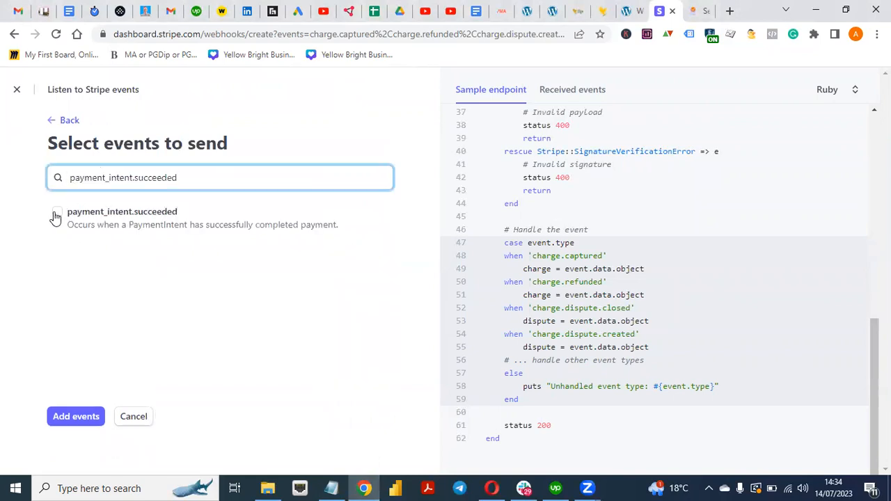
pyautogui.click(71, 416)
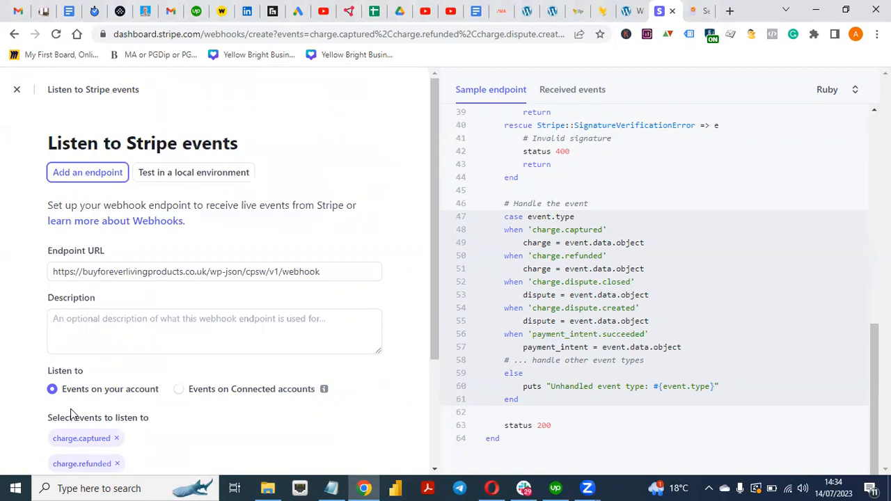
# Step: Copy payment_intent.amount_capturable_updated from the notes and add it to the endpoint's events
pyautogui.moveTo(434, 311); pyautogui.dragTo(433, 386)
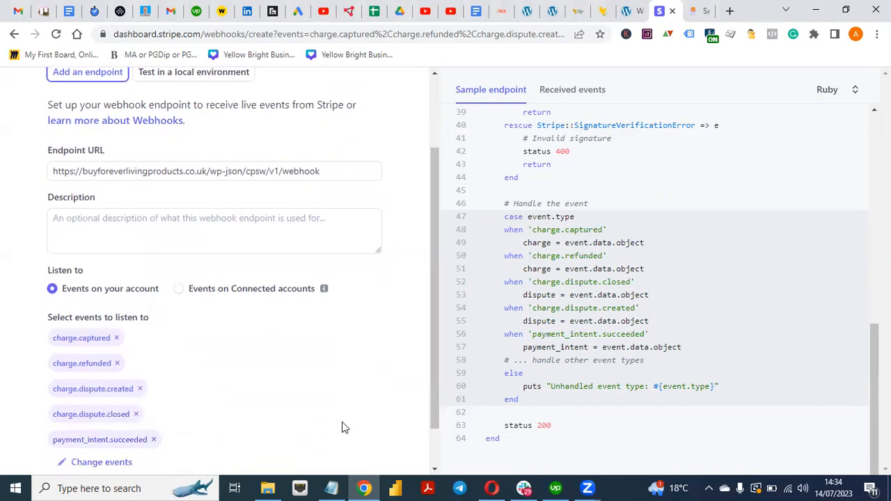
pyautogui.click(334, 488)
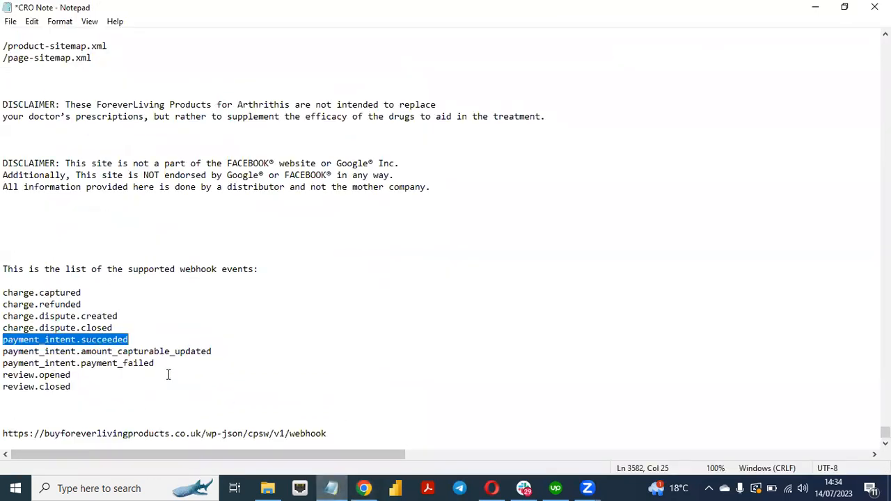
pyautogui.moveTo(3, 351); pyautogui.dragTo(216, 349)
pyautogui.hotkey('ctrl', 'c')
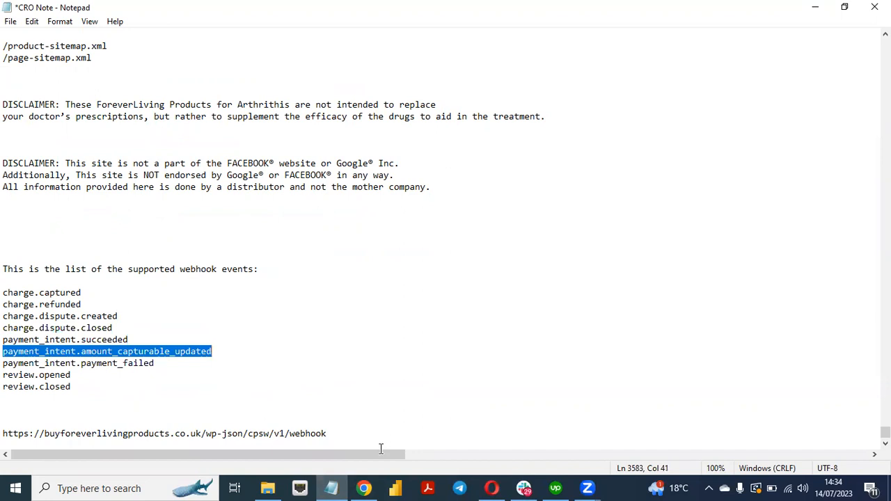
pyautogui.click(363, 488)
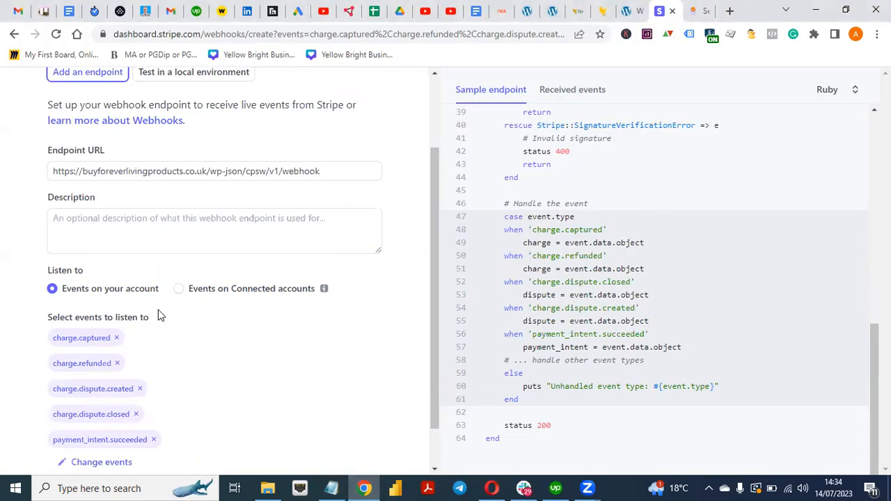
pyautogui.moveTo(431, 331); pyautogui.dragTo(439, 366)
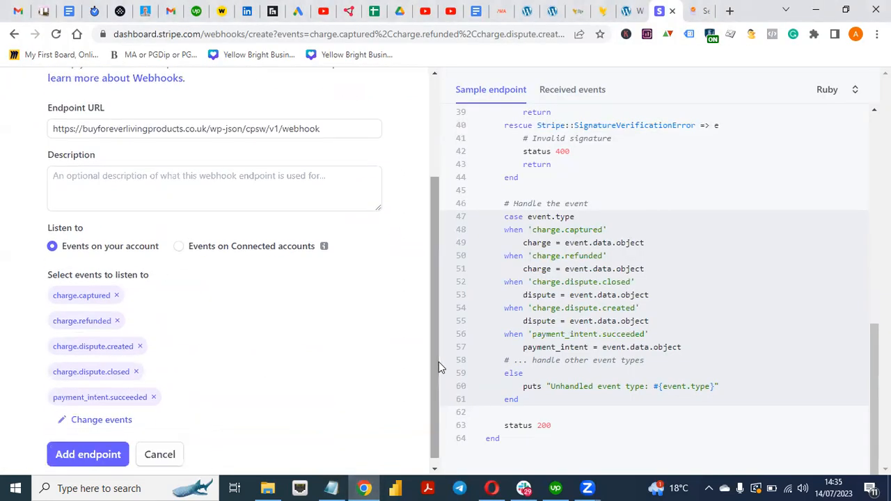
pyautogui.click(102, 420)
pyautogui.click(115, 177)
pyautogui.hotkey('ctrl', 'v')
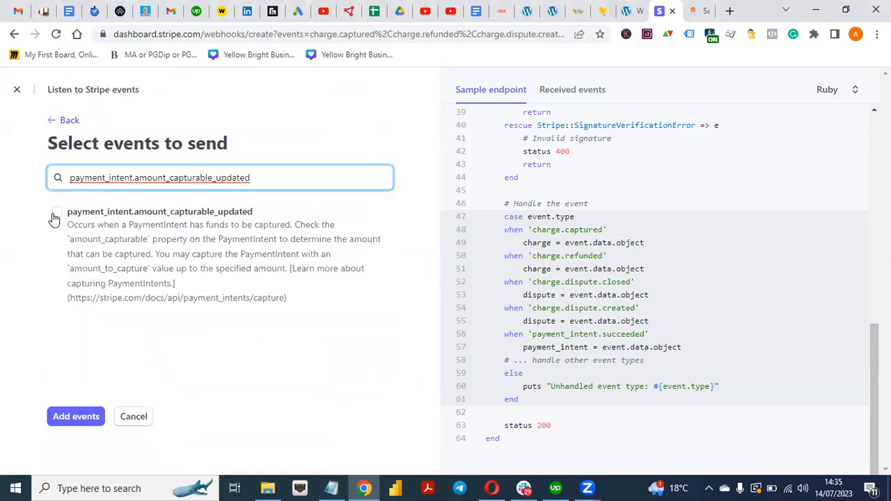
pyautogui.click(56, 211)
pyautogui.click(76, 417)
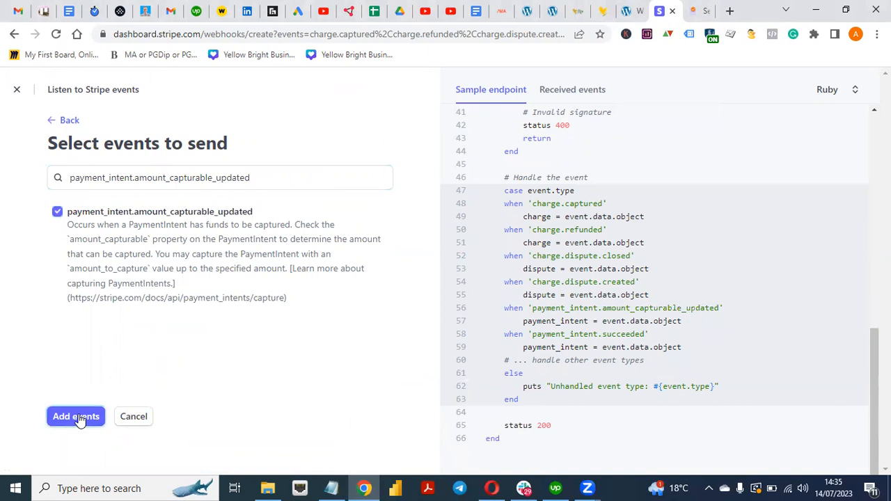
# Step: Copy payment_intent.payment_failed from the notes and add it to the endpoint's events
pyautogui.moveTo(431, 329); pyautogui.dragTo(432, 432)
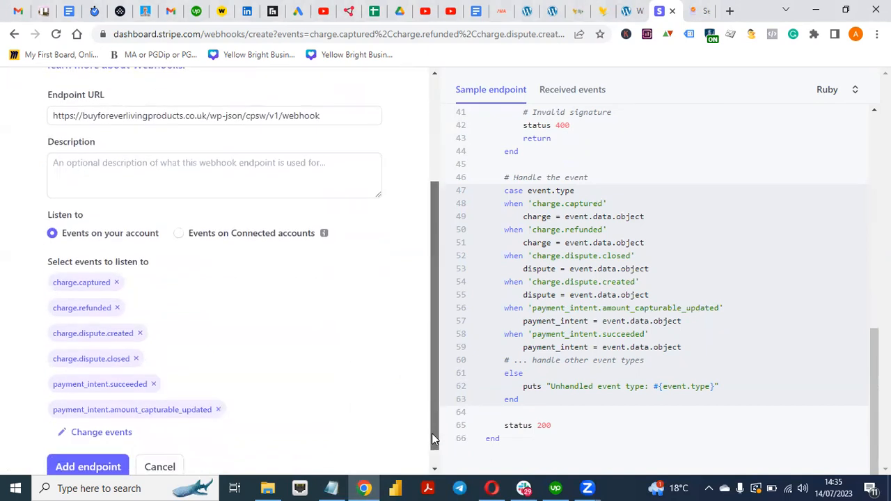
pyautogui.click(333, 488)
pyautogui.click(257, 373)
pyautogui.moveTo(5, 362); pyautogui.dragTo(167, 365)
pyautogui.hotkey('ctrl', 'c')
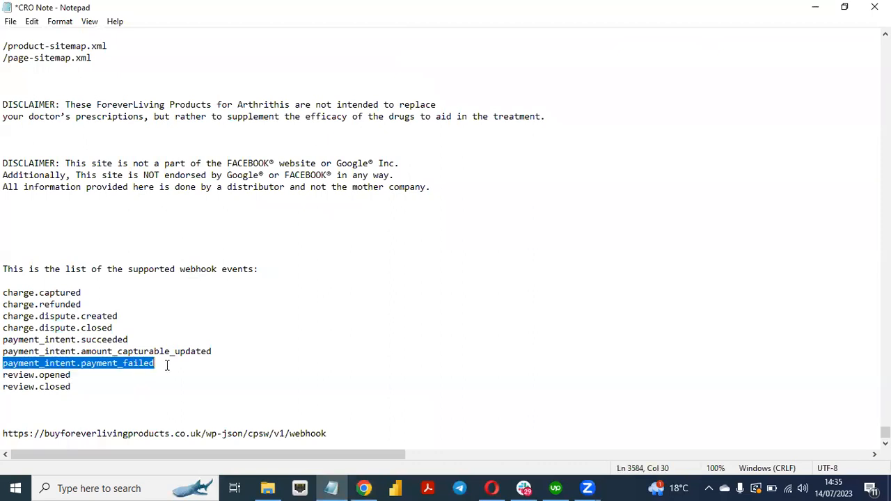
pyautogui.click(364, 488)
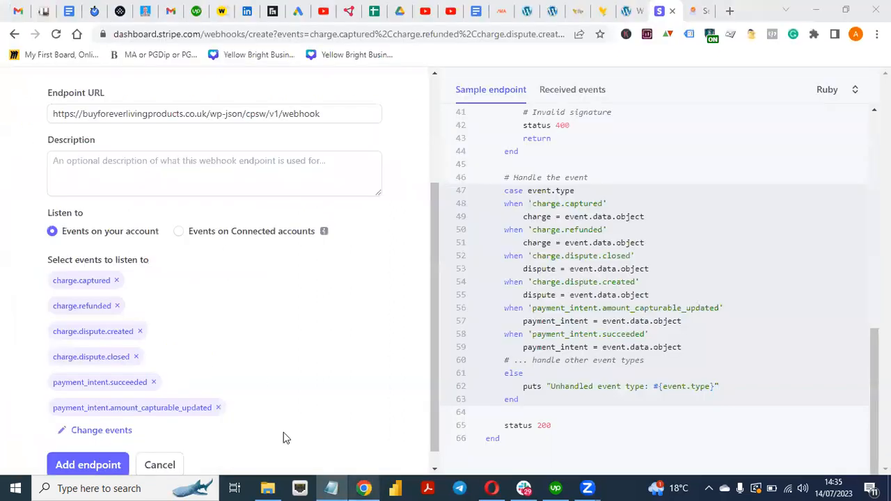
pyautogui.click(99, 430)
pyautogui.click(113, 177)
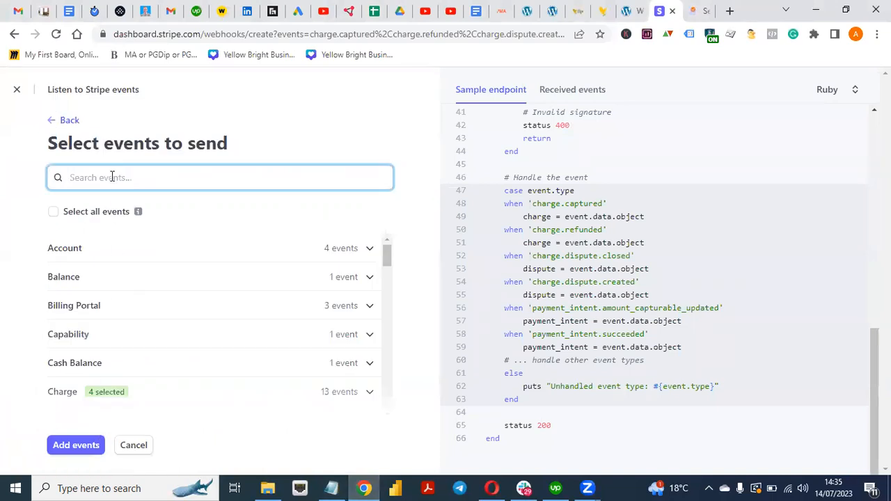
pyautogui.hotkey('ctrl', 'v')
pyautogui.click(58, 215)
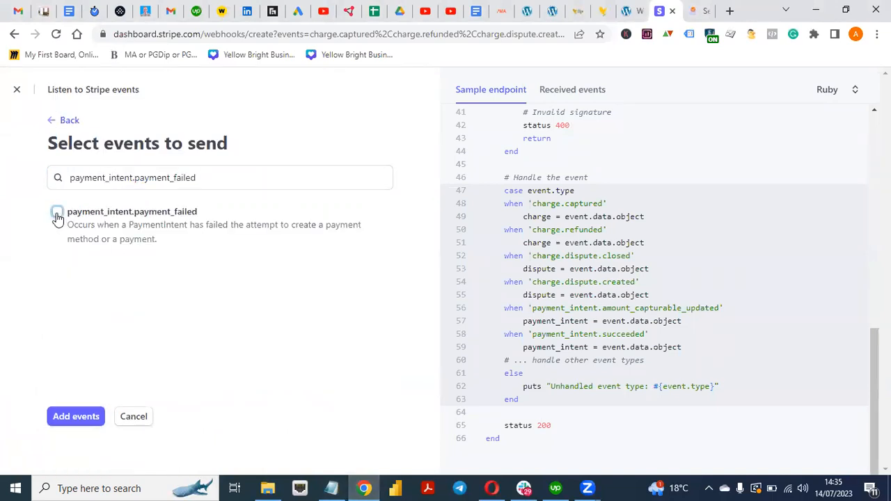
pyautogui.click(78, 418)
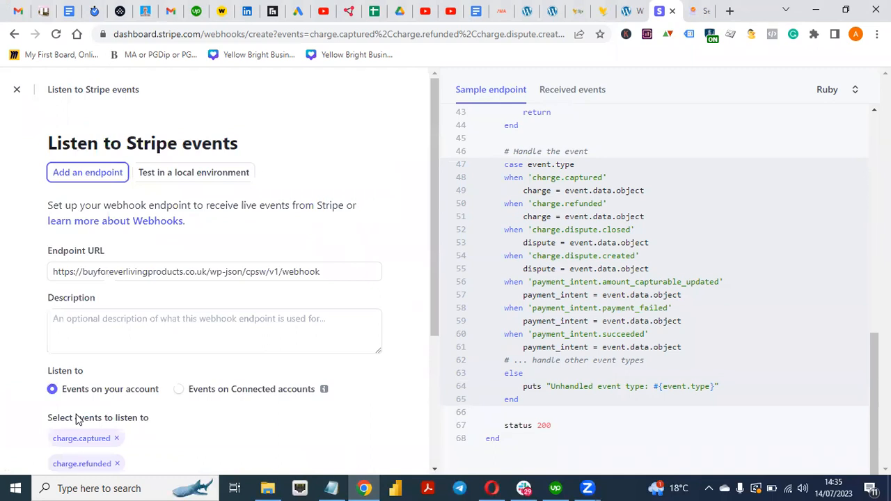
# Step: Copy review.opened from the notes, add it to the endpoint, and scroll to check the list
pyautogui.click(331, 488)
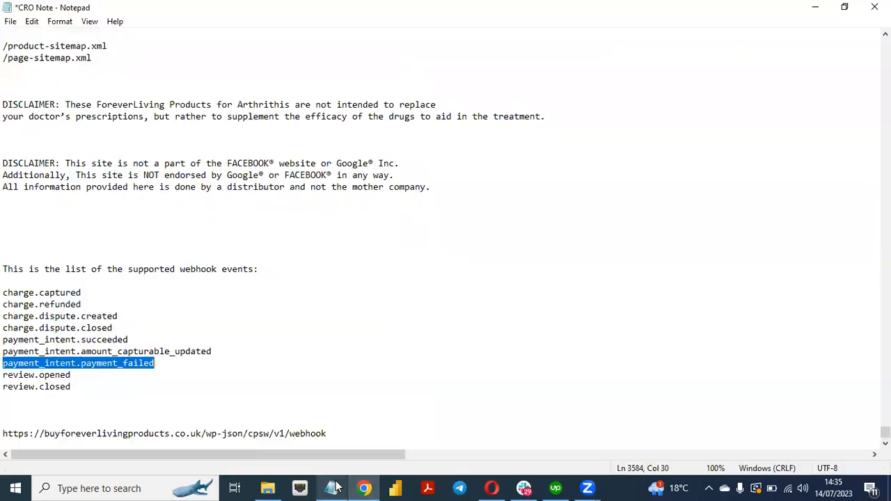
pyautogui.click(239, 396)
pyautogui.moveTo(3, 375); pyautogui.dragTo(79, 375)
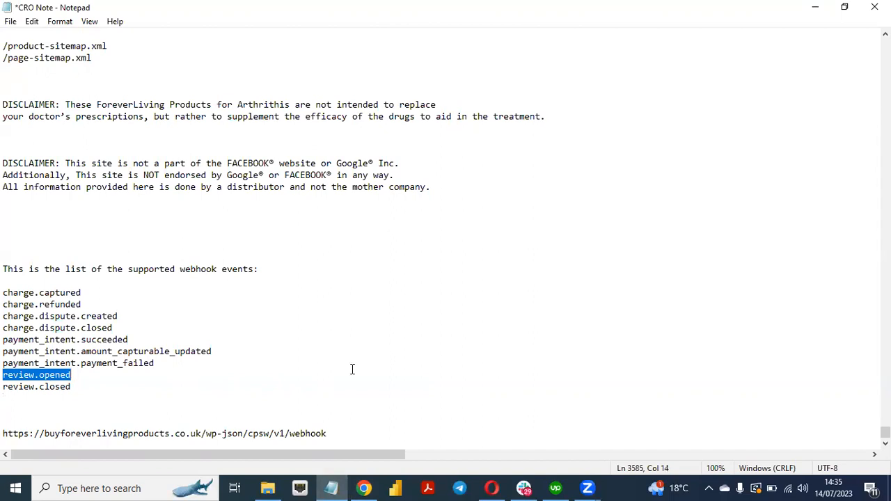
pyautogui.click(363, 488)
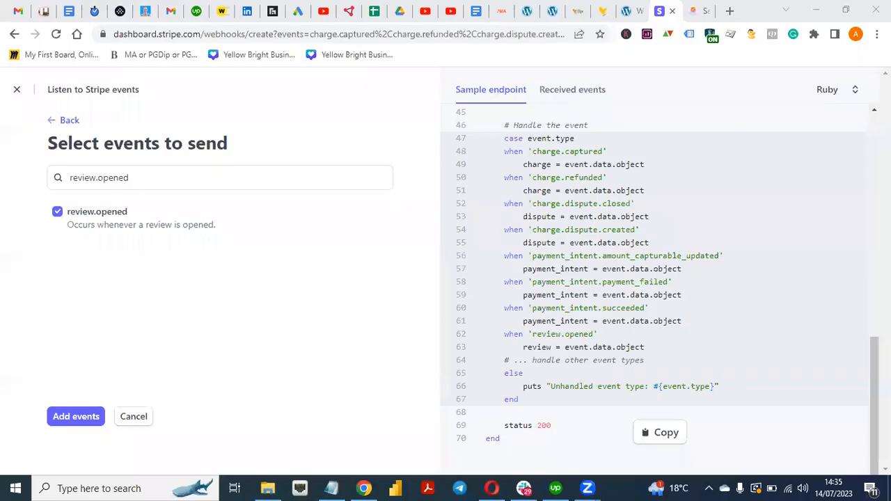
pyautogui.click(76, 417)
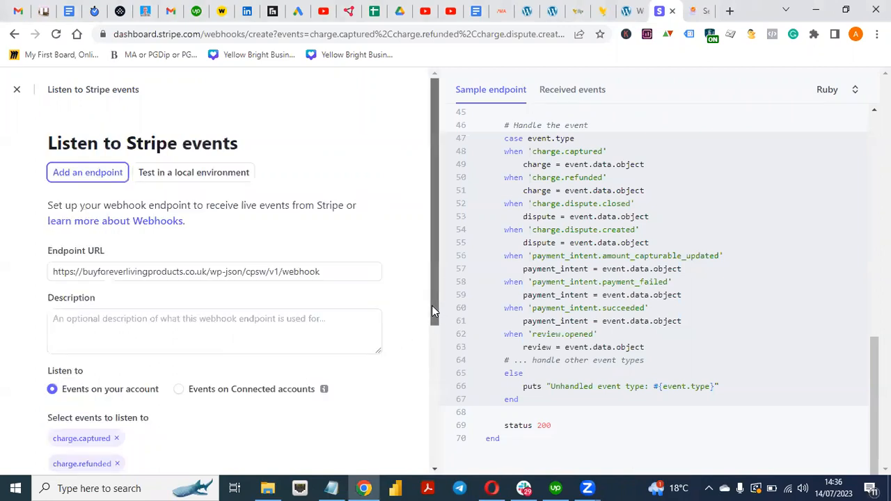
pyautogui.scroll(-4, 432, 312)
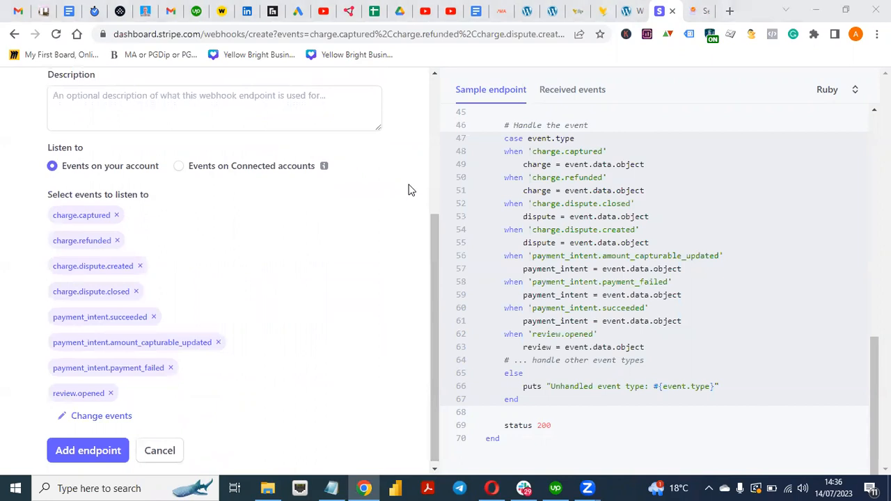
# Step: Copy review.closed from the notes and add it to the endpoint's events
pyautogui.click(403, 229)
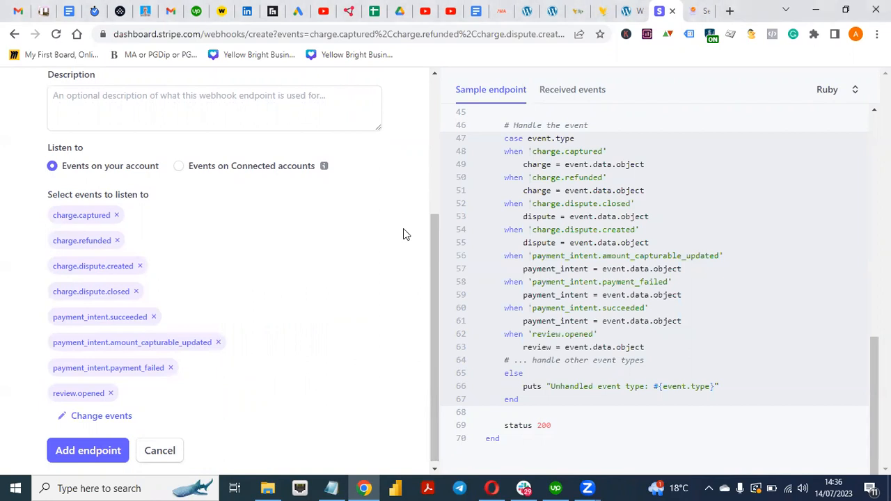
pyautogui.click(331, 488)
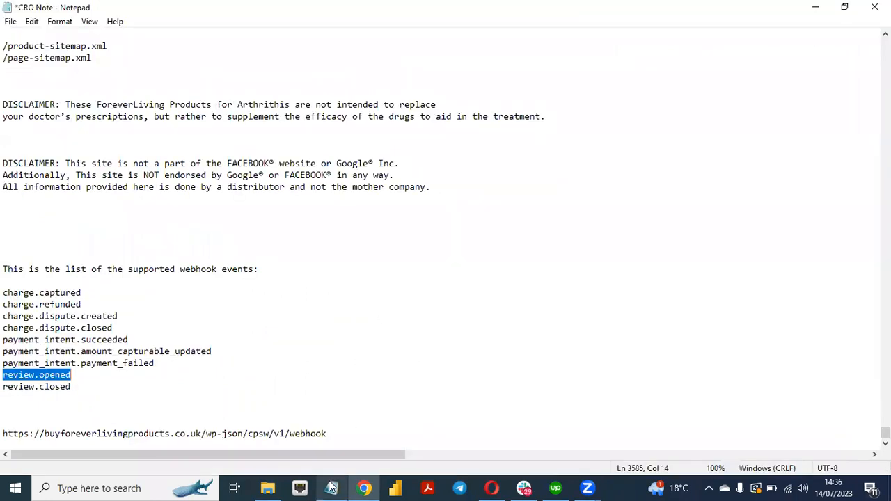
pyautogui.click(146, 390)
pyautogui.moveTo(4, 387); pyautogui.dragTo(80, 389)
pyautogui.hotkey('ctrl', 'c')
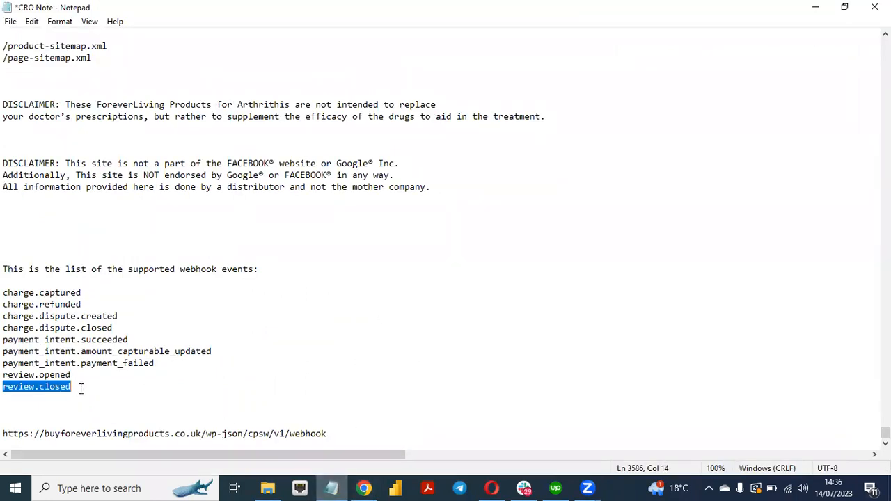
pyautogui.click(364, 488)
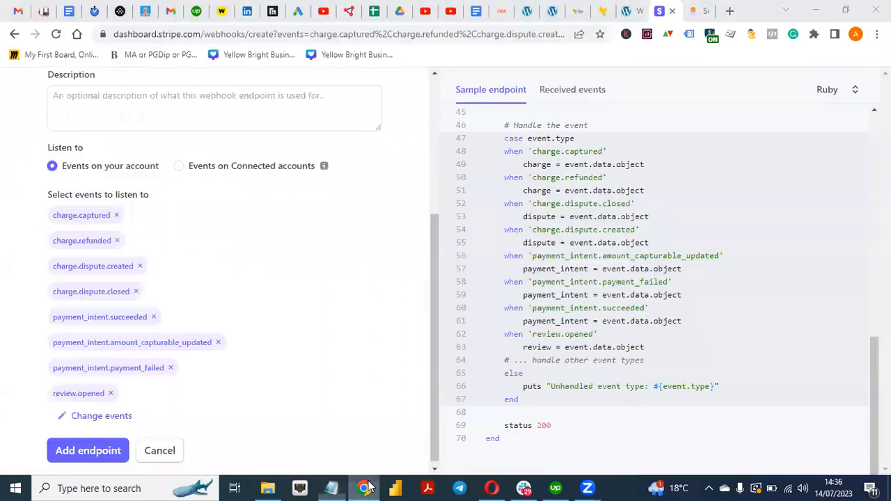
pyautogui.click(113, 422)
pyautogui.click(148, 183)
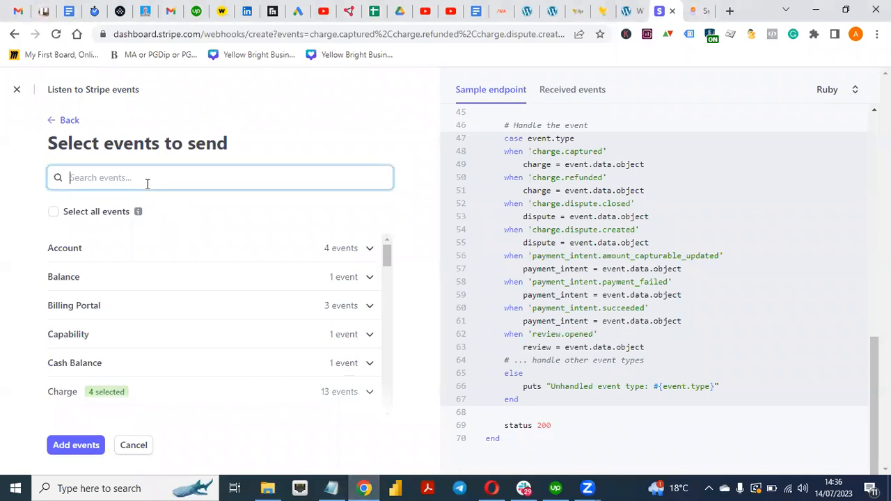
pyautogui.hotkey('ctrl', 'v')
pyautogui.click(58, 214)
pyautogui.click(79, 417)
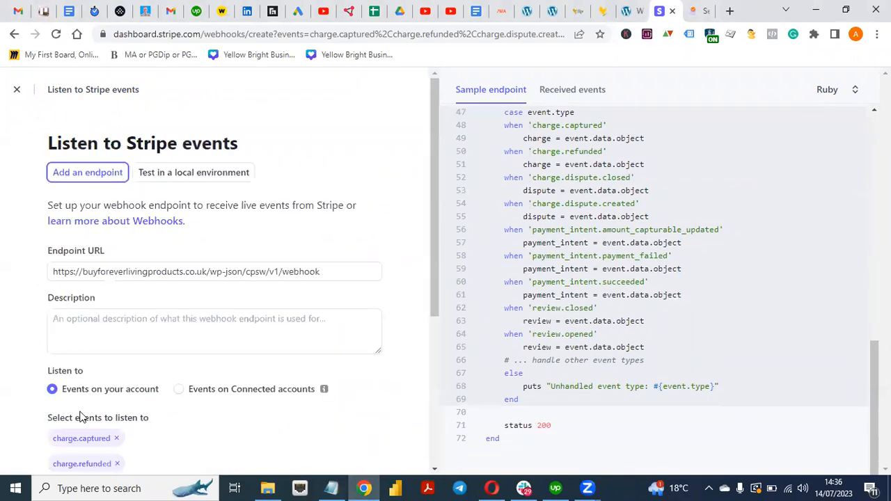
# Step: Compare the endpoint's nine events against the notes and scroll through the form
pyautogui.click(331, 488)
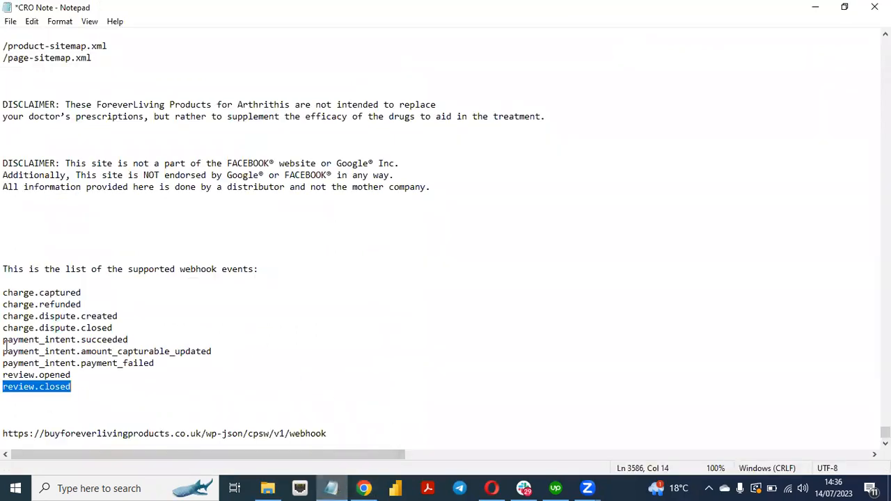
pyautogui.click(364, 488)
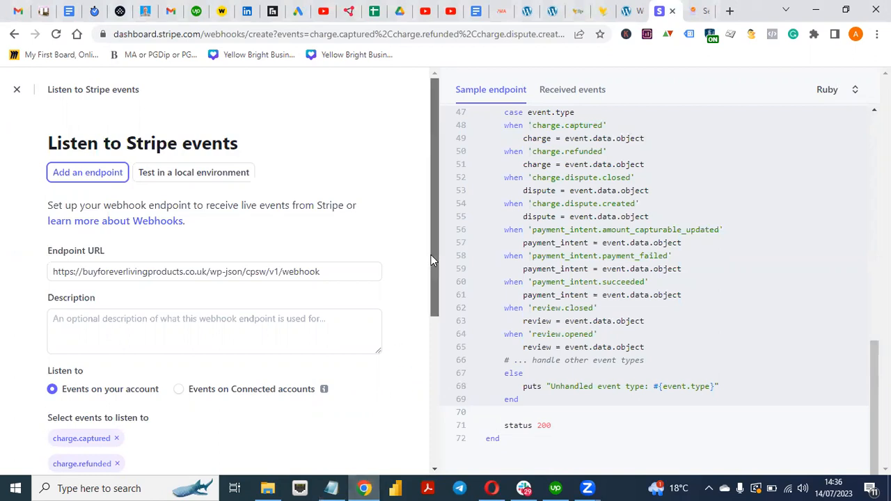
pyautogui.scroll(-4, 426, 397)
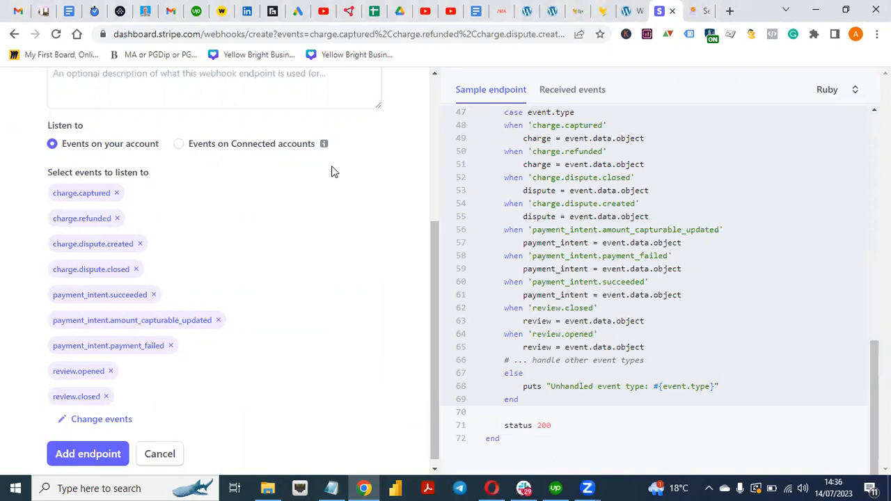
pyautogui.click(332, 488)
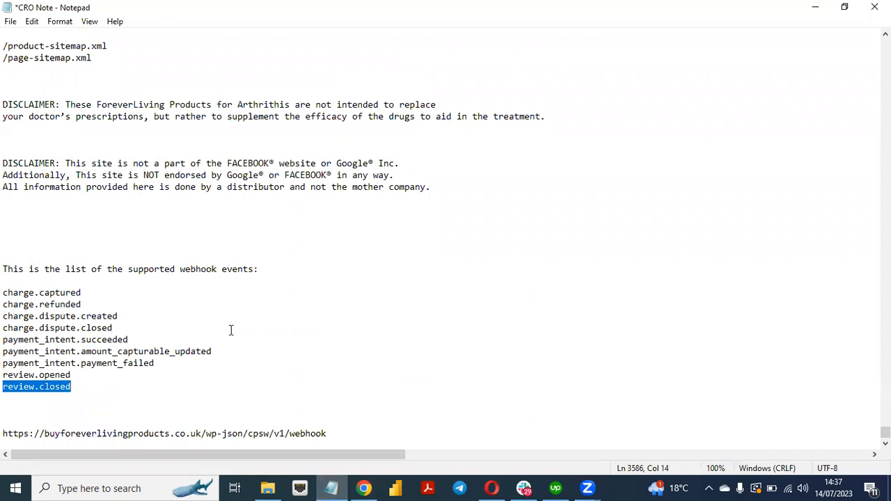
pyautogui.click(364, 488)
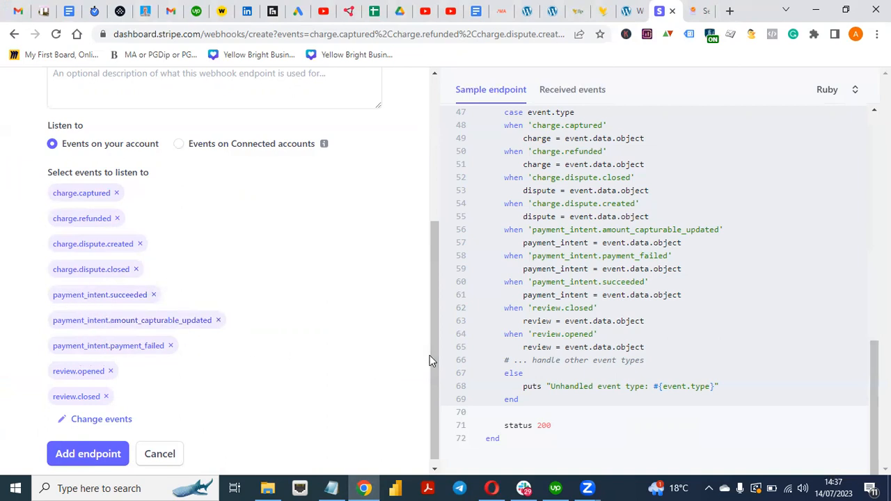
pyautogui.moveTo(430, 355); pyautogui.dragTo(425, 242)
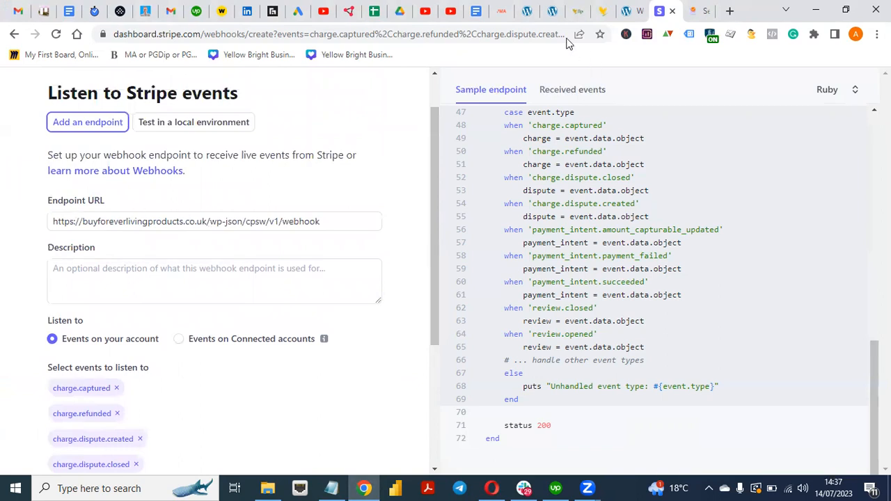
pyautogui.click(552, 10)
pyautogui.moveTo(885, 355); pyautogui.dragTo(886, 258)
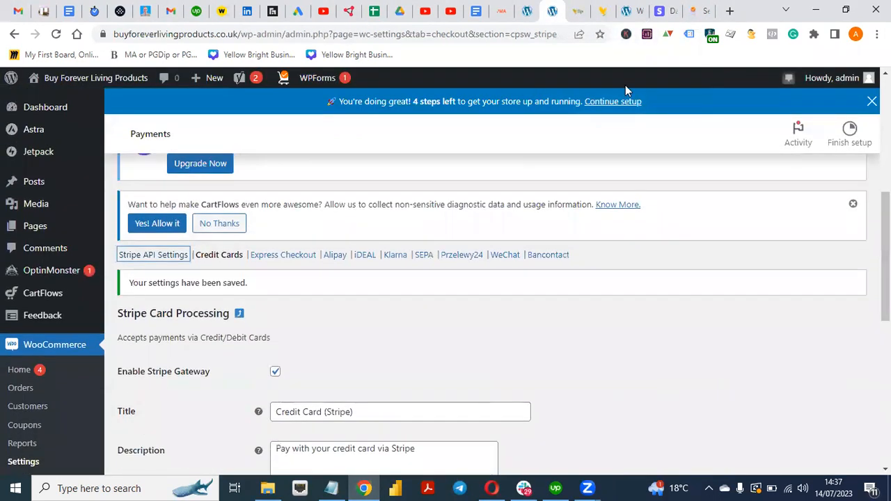
pyautogui.click(625, 13)
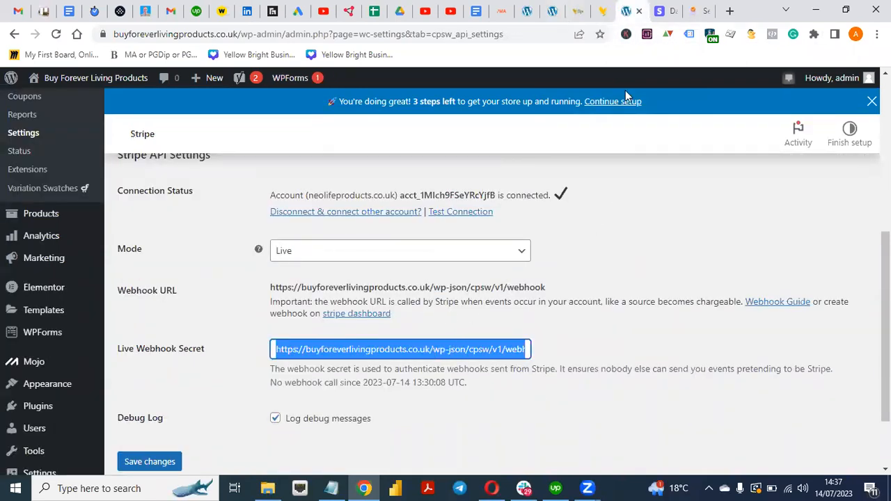
pyautogui.click(666, 14)
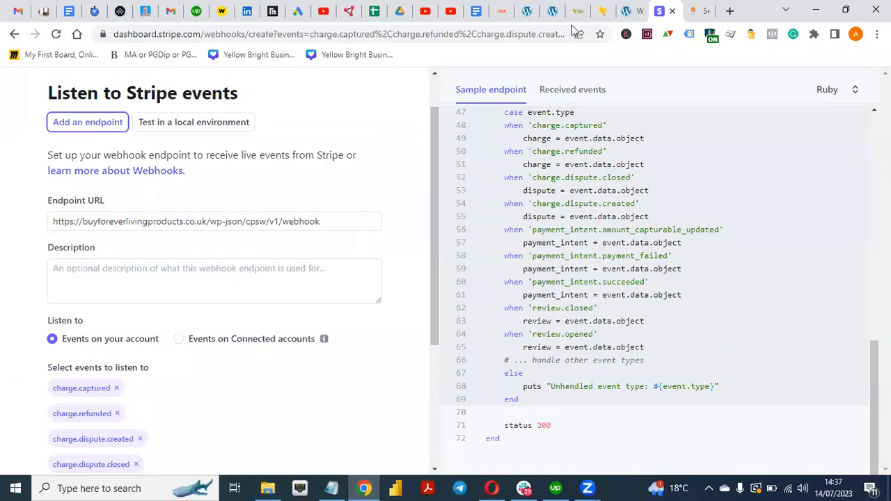
pyautogui.click(629, 11)
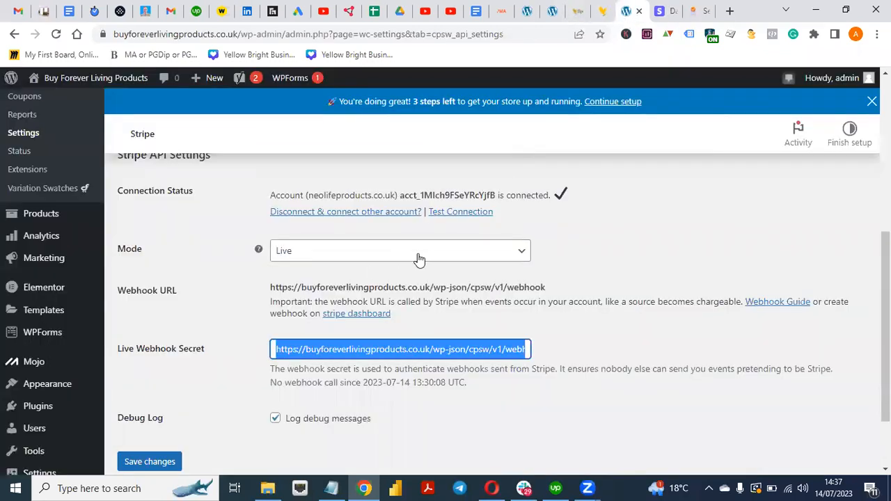
pyautogui.click(660, 10)
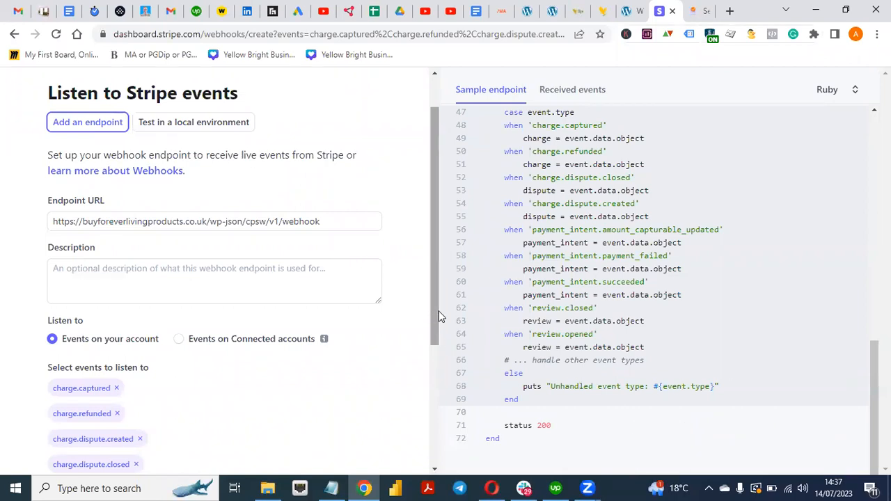
pyautogui.scroll(-1, 433, 351)
pyautogui.moveTo(433, 355); pyautogui.dragTo(425, 451)
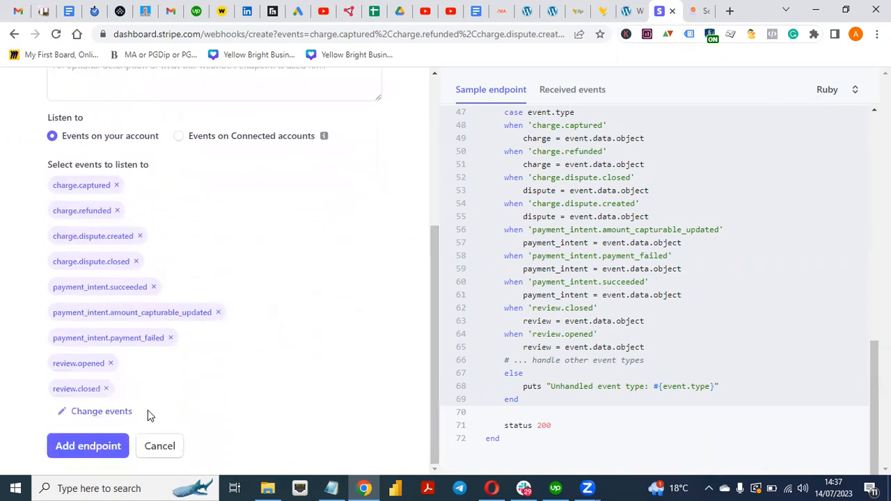
# Step: Create the webhook endpoint with its nine events and reveal its signing secret
pyautogui.click(89, 446)
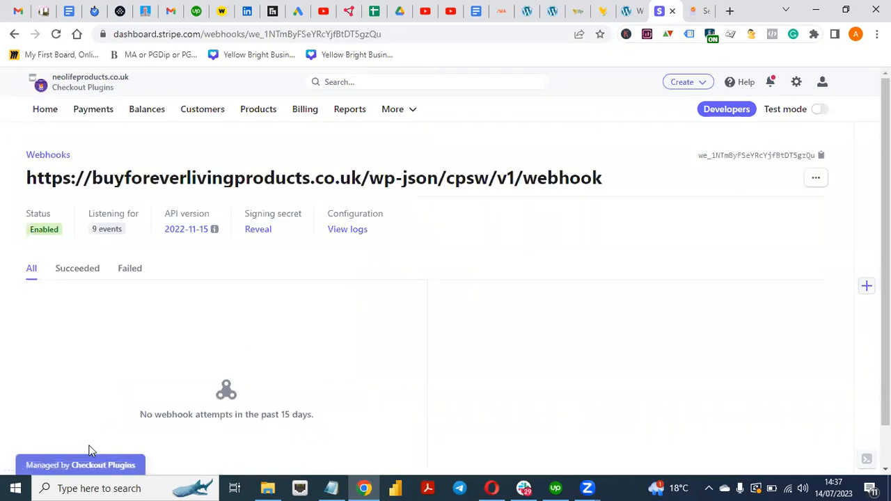
pyautogui.click(138, 85)
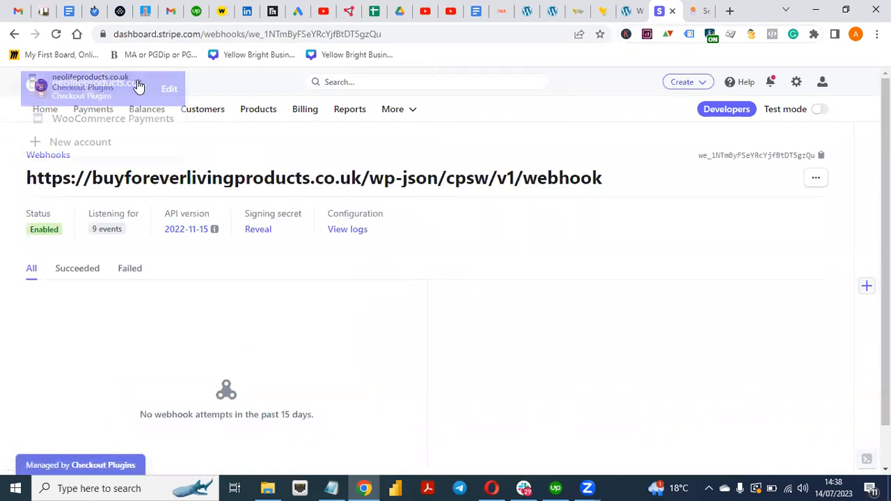
pyautogui.click(245, 81)
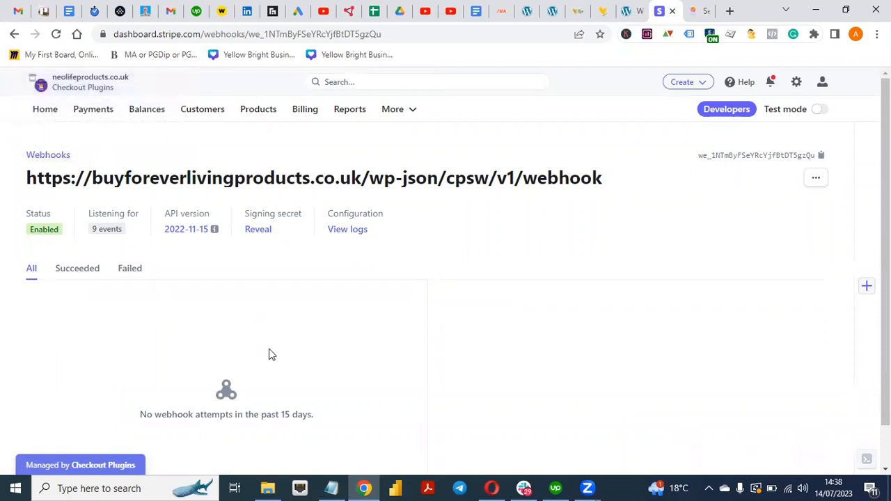
pyautogui.scroll(-1, 340, 348)
pyautogui.scroll(1, 507, 369)
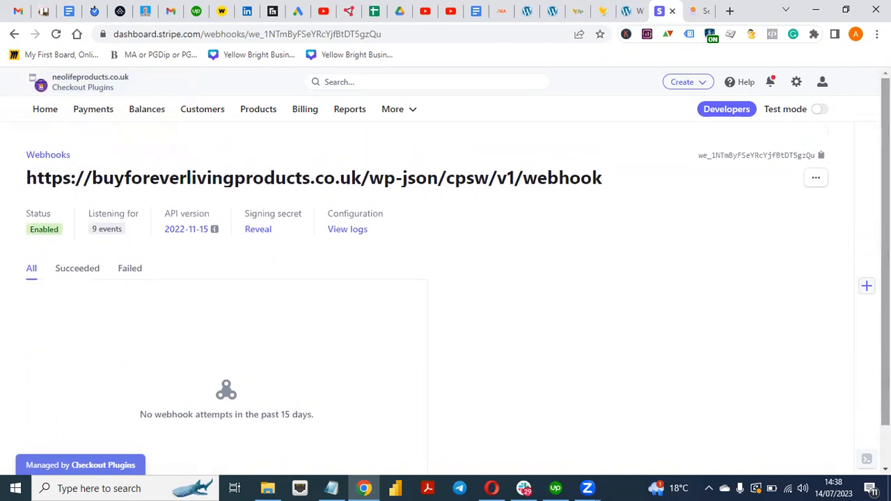
pyautogui.click(258, 232)
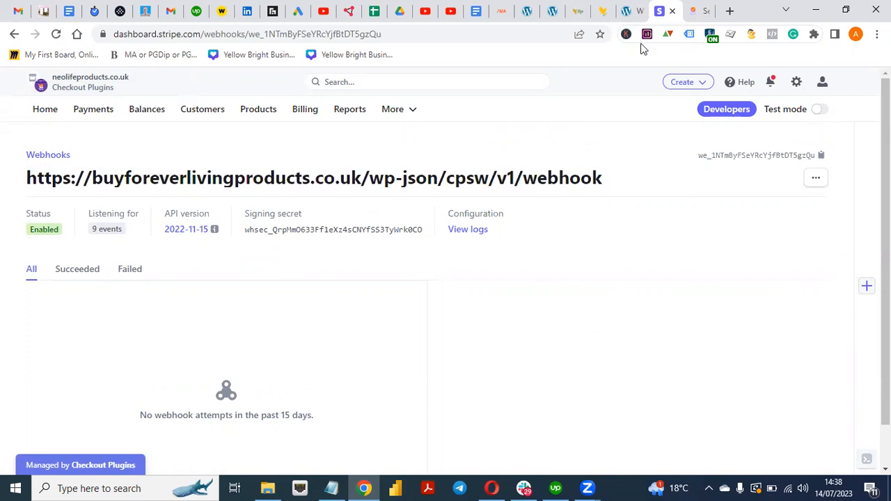
# Step: Check the WooCommerce Live Webhook Secret field, then select the whsec signing secret to copy
pyautogui.click(634, 14)
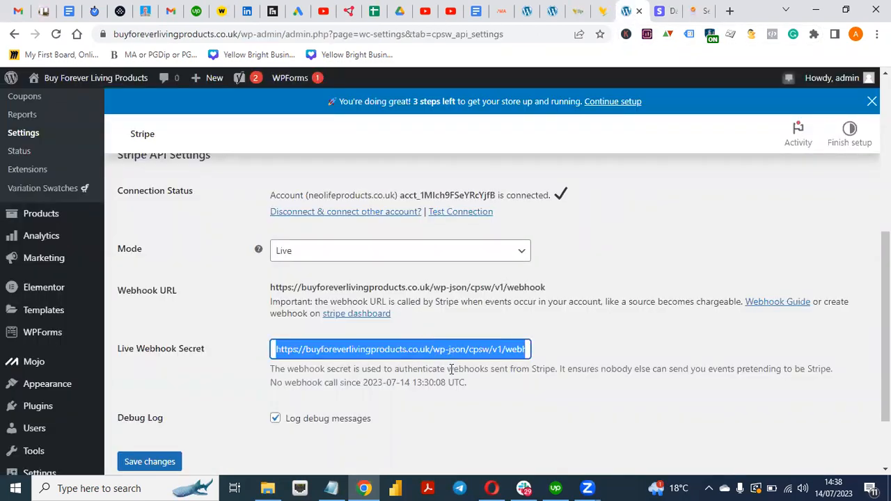
pyautogui.click(334, 487)
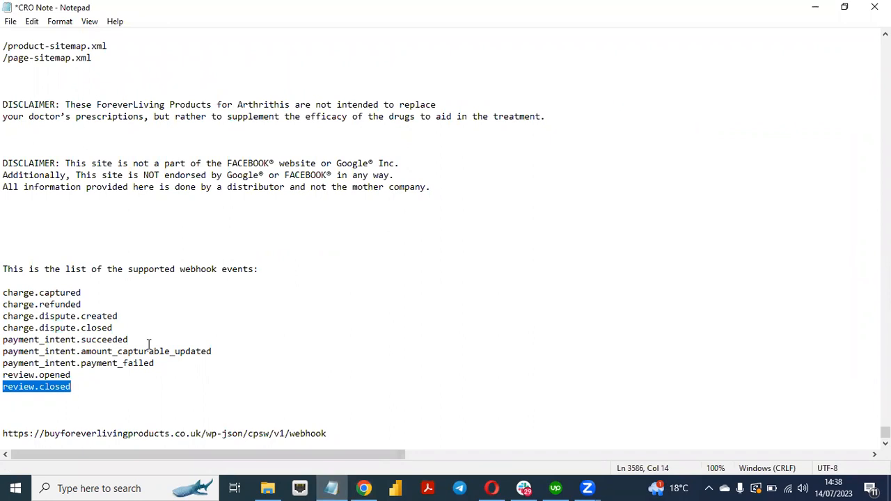
pyautogui.click(364, 488)
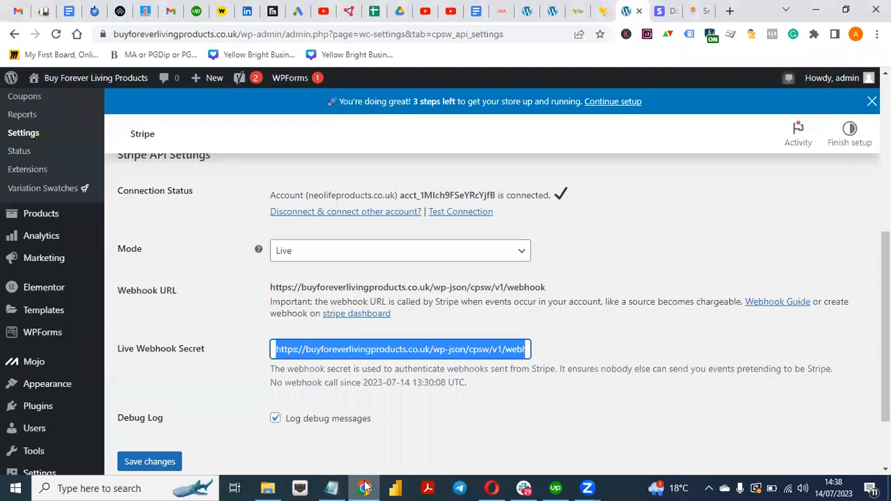
pyautogui.click(661, 10)
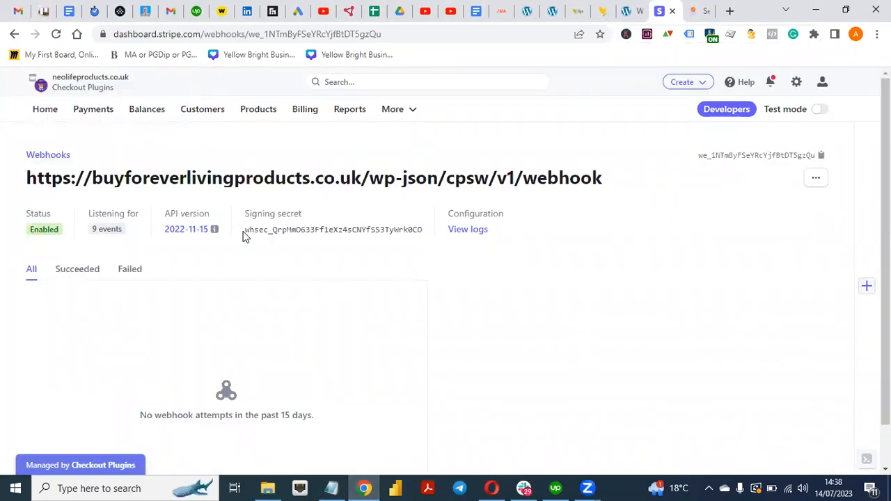
pyautogui.moveTo(244, 233); pyautogui.dragTo(423, 240)
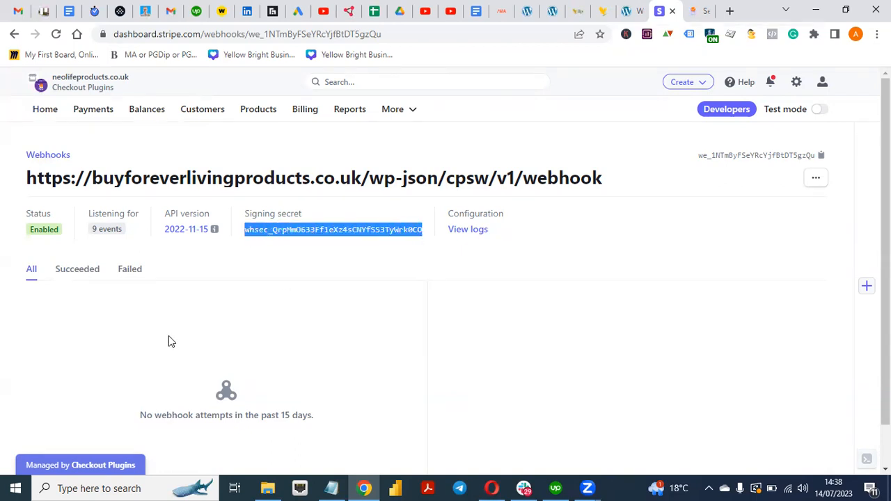
# Step: Replace the Live Webhook Secret with the copied signing secret and save the Stripe API settings
pyautogui.click(629, 10)
pyautogui.press('BackSpace')
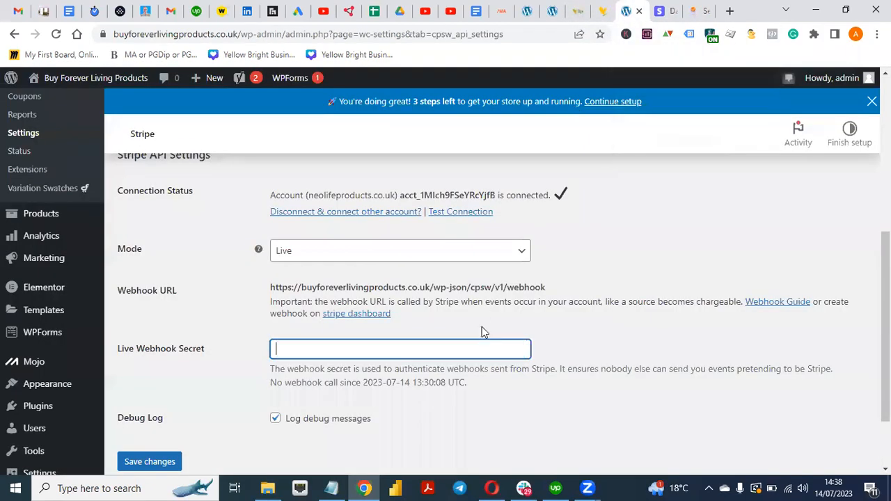
pyautogui.hotkey('ctrl', 'v')
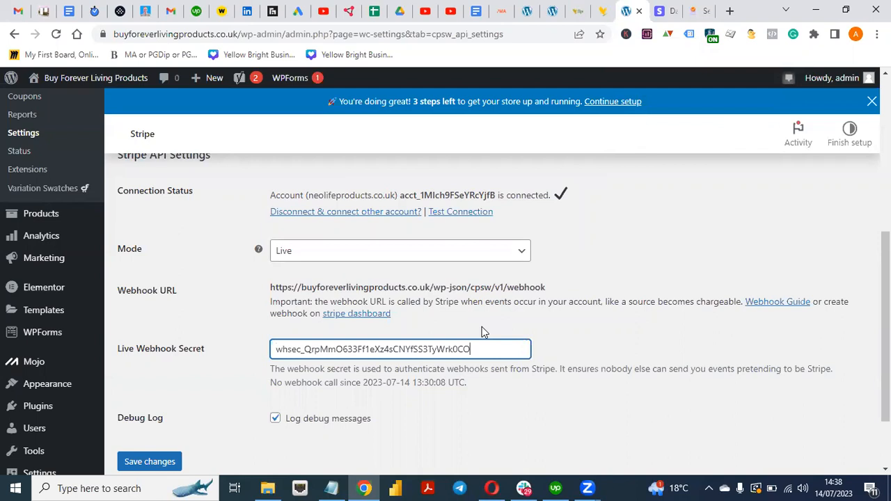
pyautogui.click(506, 438)
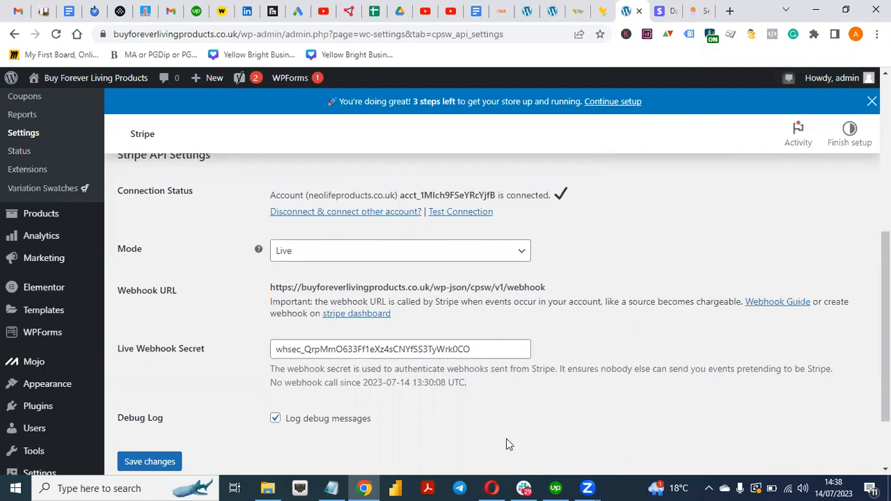
pyautogui.click(154, 467)
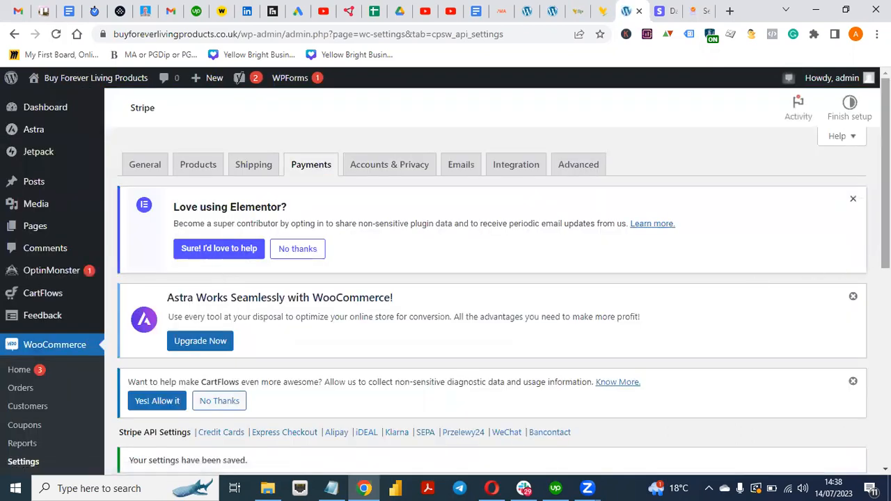
pyautogui.moveTo(884, 240); pyautogui.dragTo(884, 383)
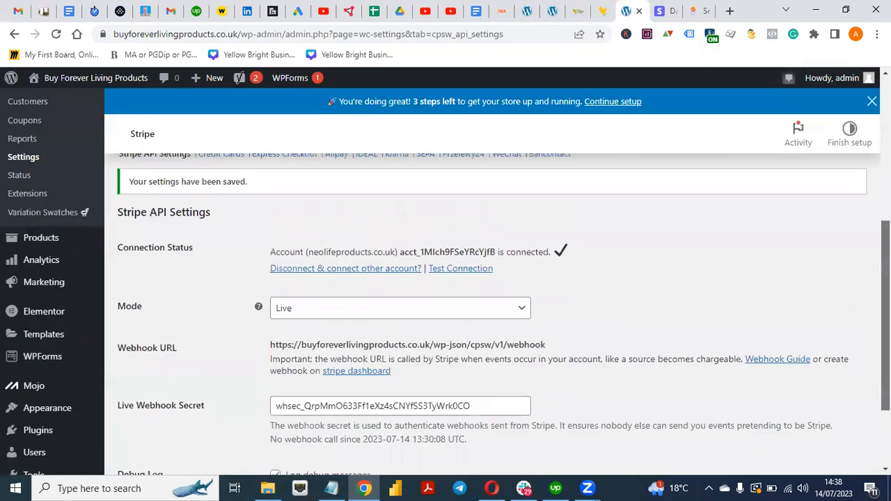
pyautogui.scroll(-2, 492, 313)
pyautogui.scroll(3, 492, 313)
pyautogui.scroll(-4, 491, 313)
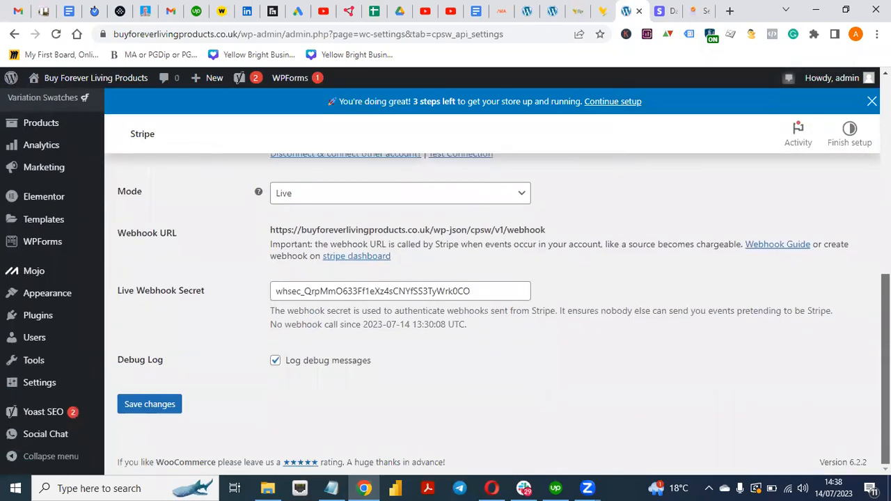
pyautogui.scroll(5, 577, 83)
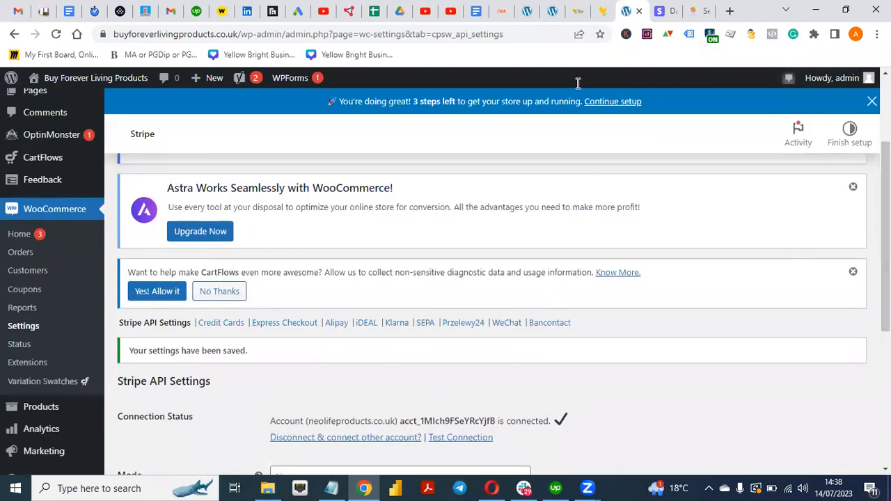
# Step: From the Stripe credit card settings, open the shop's public homepage in a new tab
pyautogui.click(551, 10)
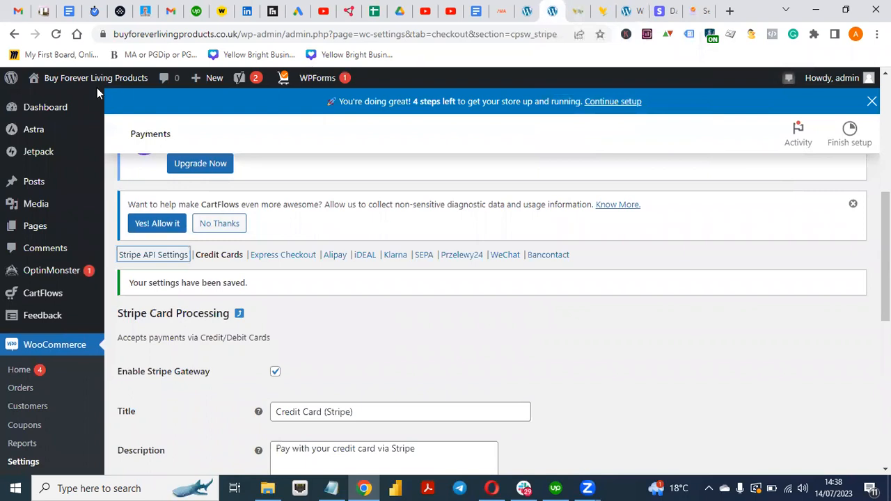
pyautogui.moveTo(49, 85)
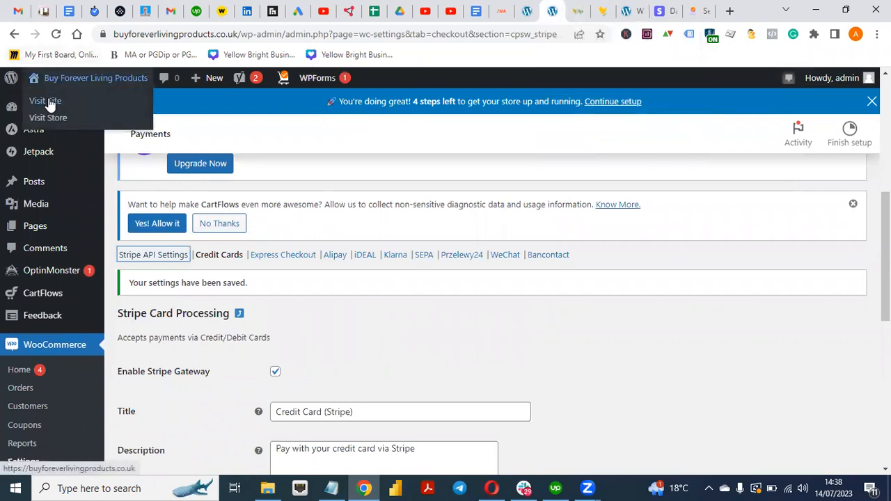
pyautogui.rightClick(50, 103)
pyautogui.click(84, 109)
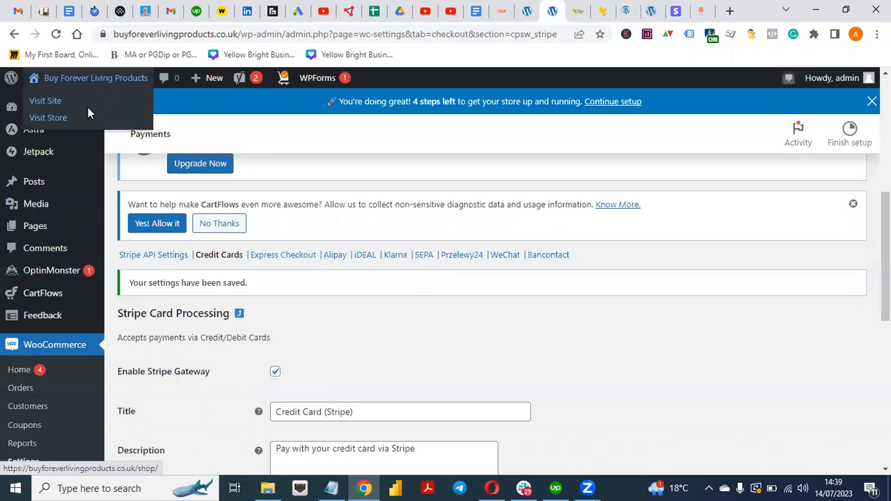
pyautogui.click(620, 19)
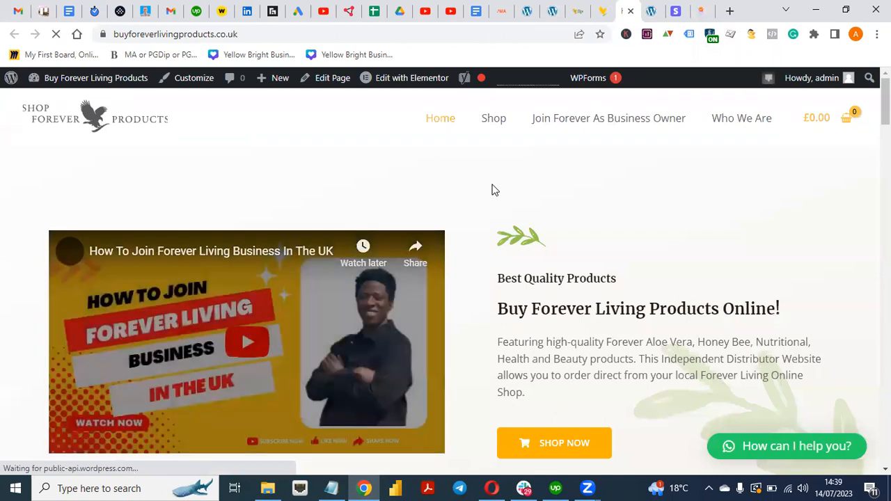
# Step: Add the Foreverliving Products for high blood pressure item to the cart and view the cart
pyautogui.moveTo(885, 103); pyautogui.dragTo(886, 190)
pyautogui.click(362, 309)
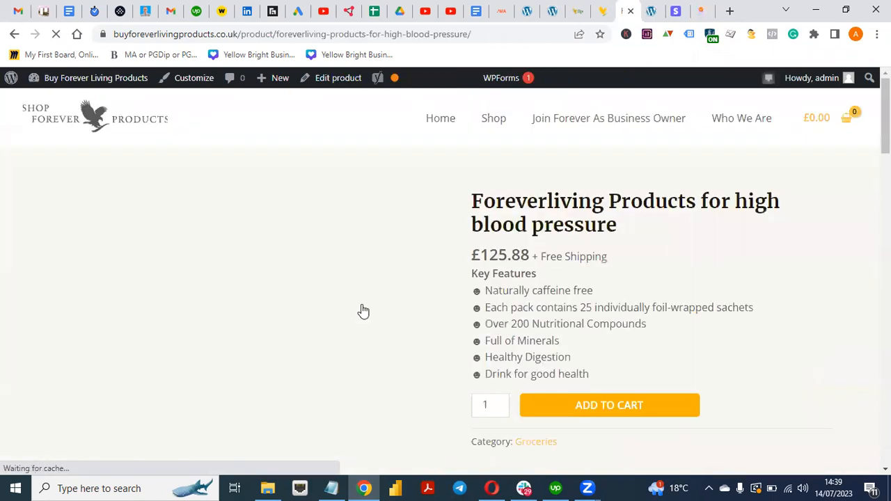
pyautogui.click(595, 407)
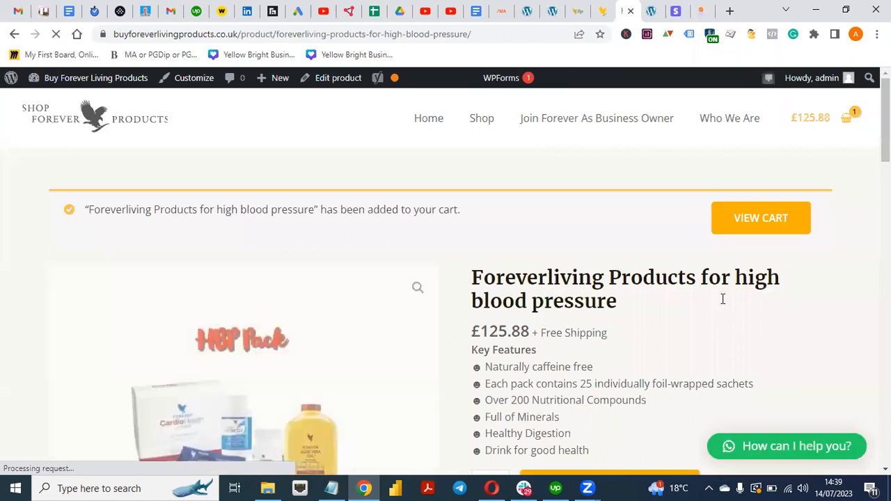
pyautogui.click(782, 221)
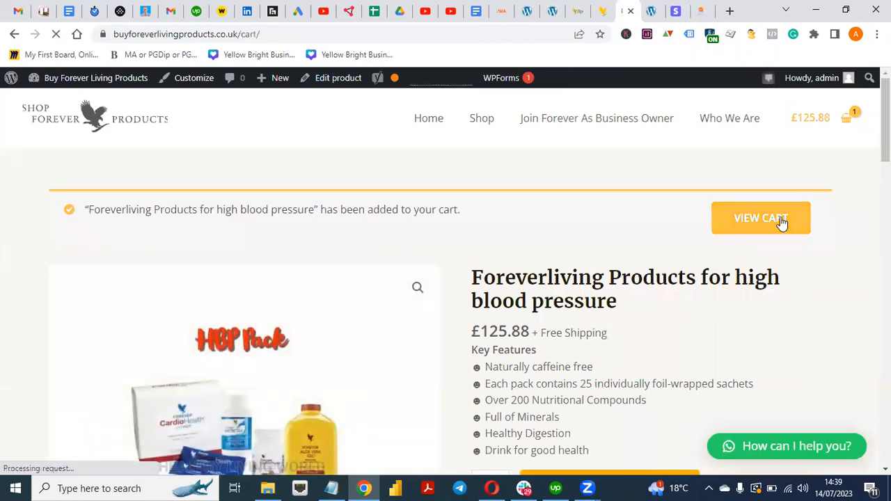
pyautogui.scroll(-4, 732, 304)
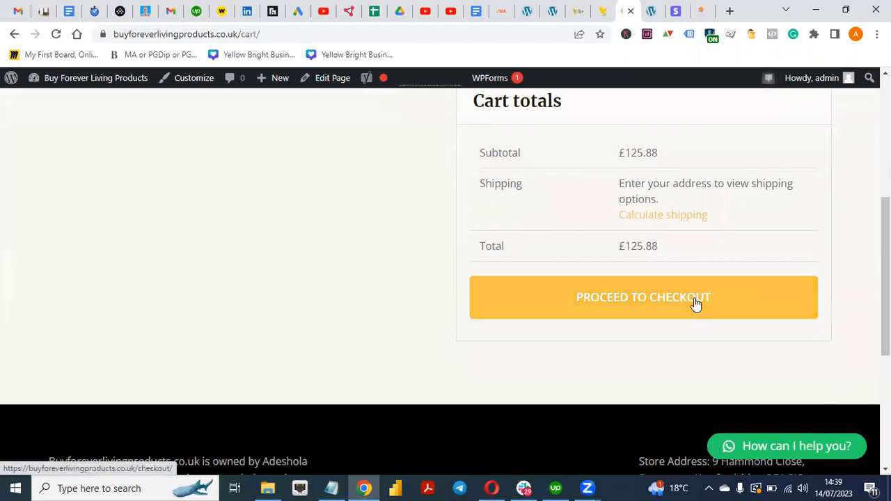
# Step: Calculate United Kingdom flat-rate shipping of £3.50, bringing the cart total to £129.38
pyautogui.click(694, 304)
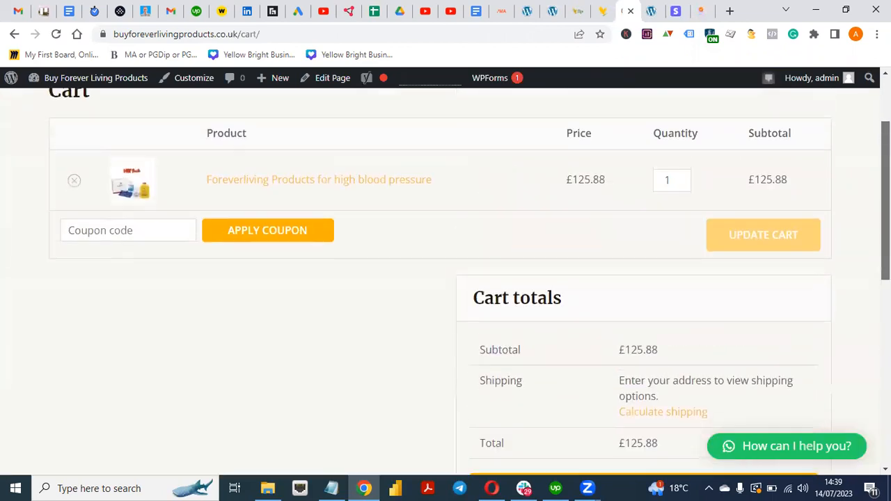
pyautogui.scroll(-4, 446, 281)
pyautogui.scroll(1, 446, 281)
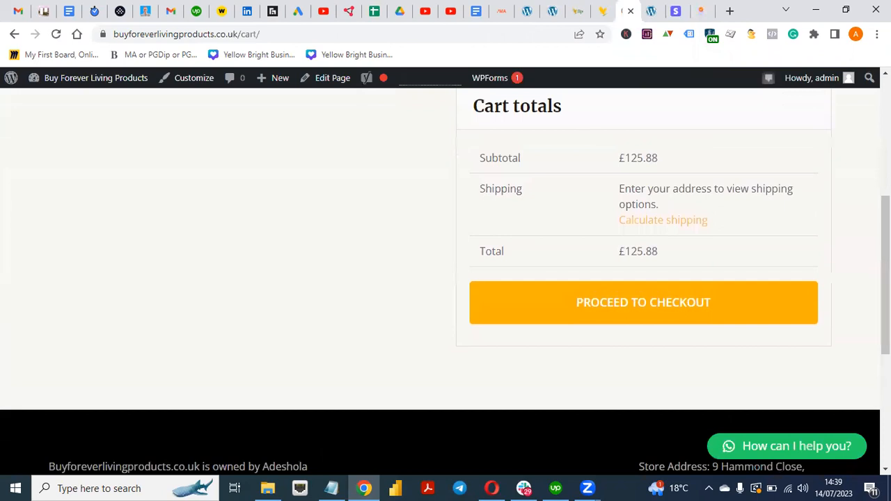
pyautogui.click(670, 221)
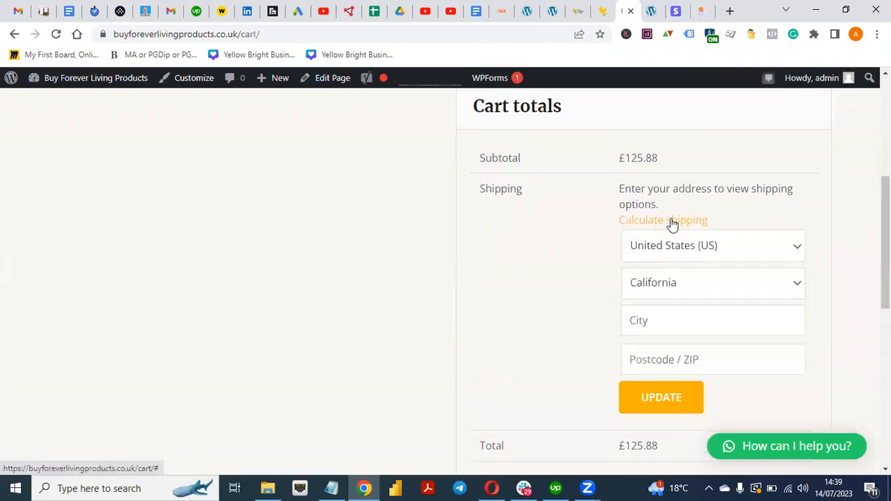
pyautogui.click(759, 249)
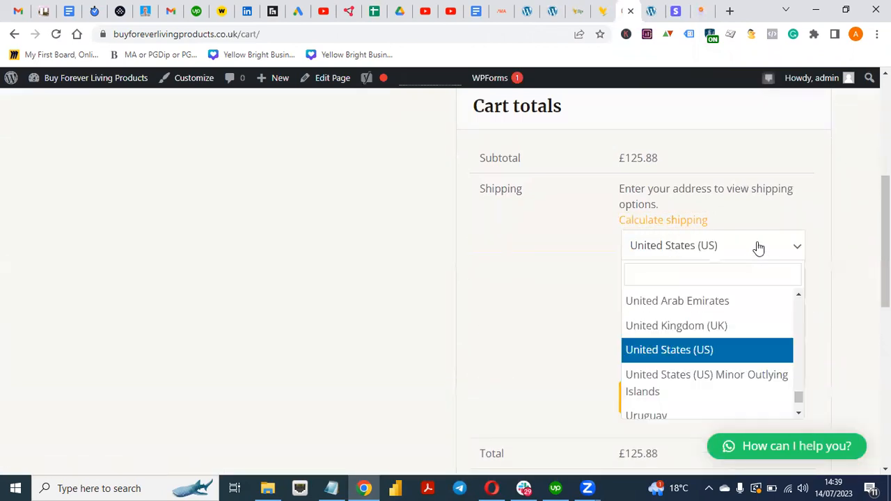
pyautogui.click(721, 325)
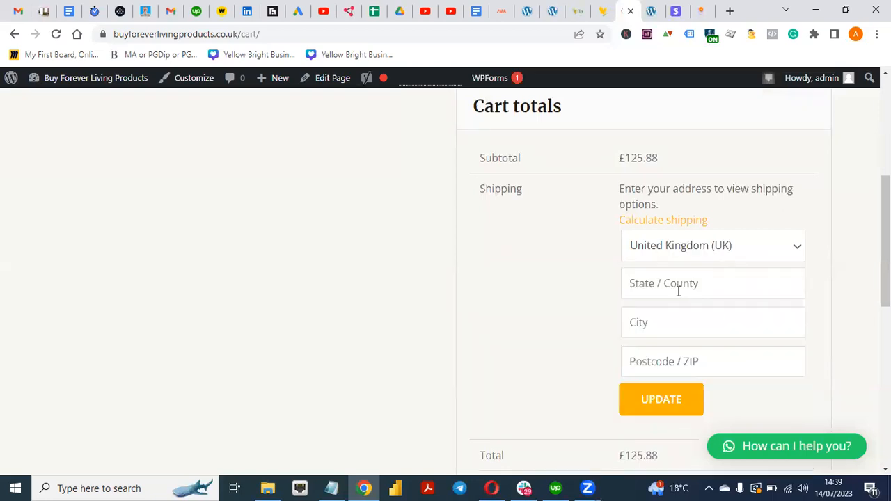
pyautogui.click(801, 252)
pyautogui.click(734, 349)
pyautogui.scroll(-4, 734, 348)
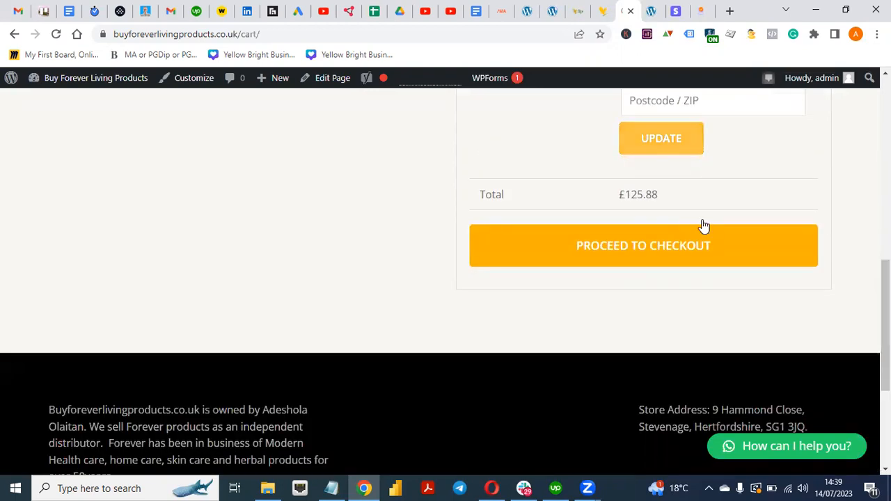
pyautogui.click(688, 145)
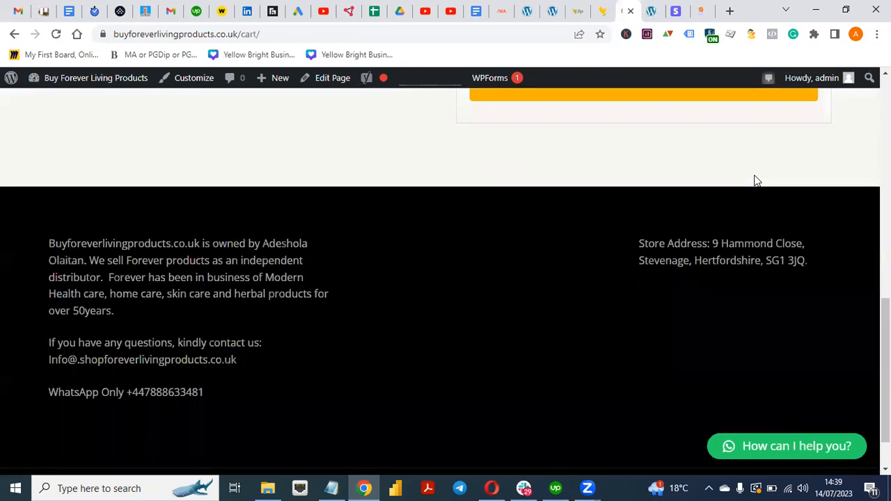
pyautogui.scroll(4, 696, 314)
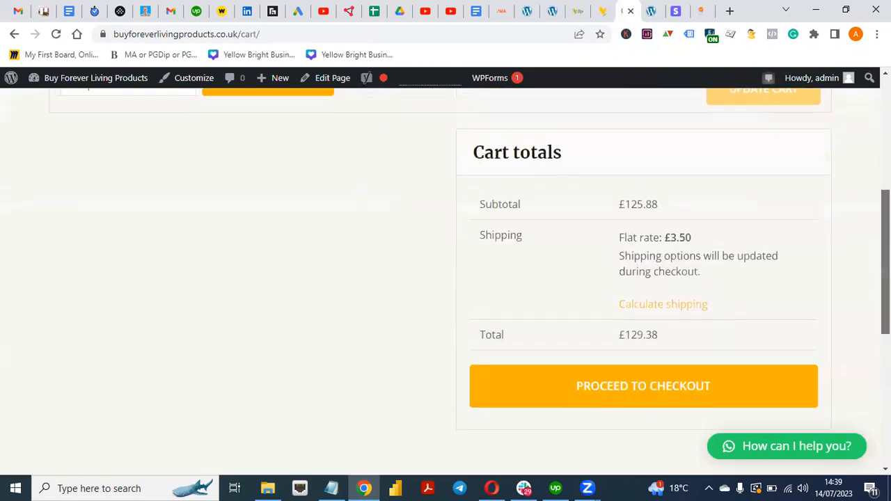
# Step: Open checkout, confirm the Credit Card (Stripe) field appears, then return to the Stripe API settings
pyautogui.click(659, 351)
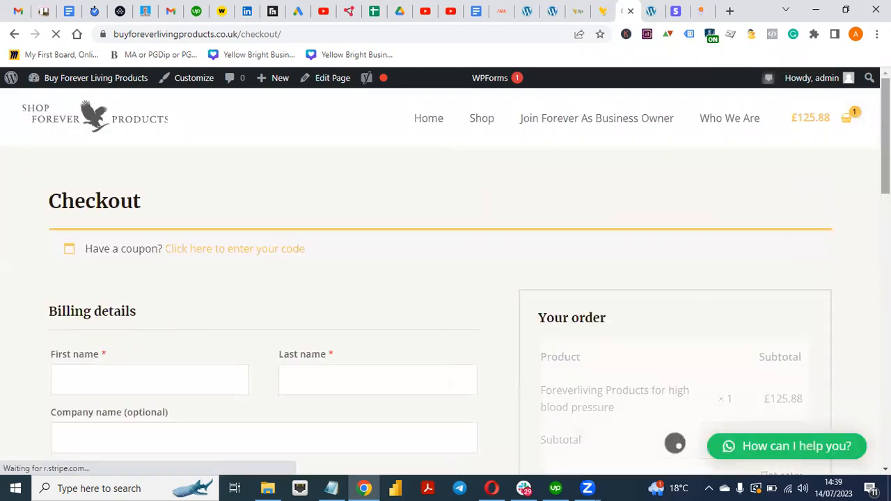
pyautogui.scroll(-5, 696, 279)
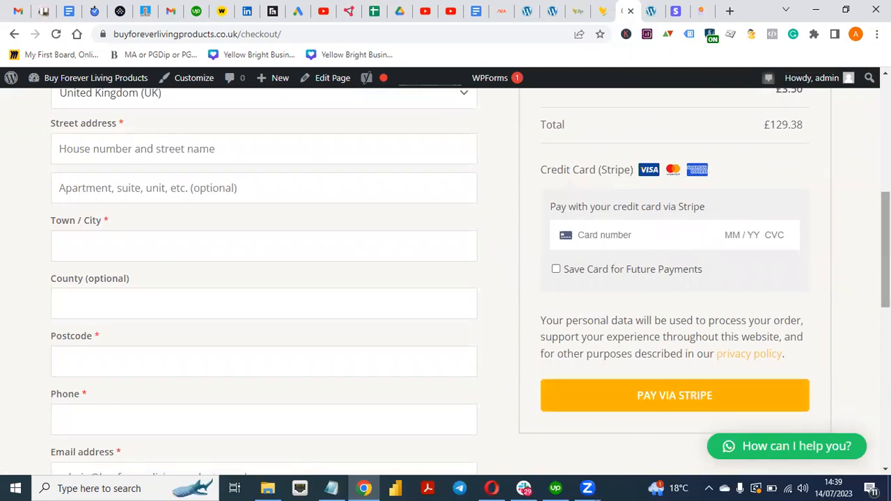
pyautogui.scroll(5, 884, 250)
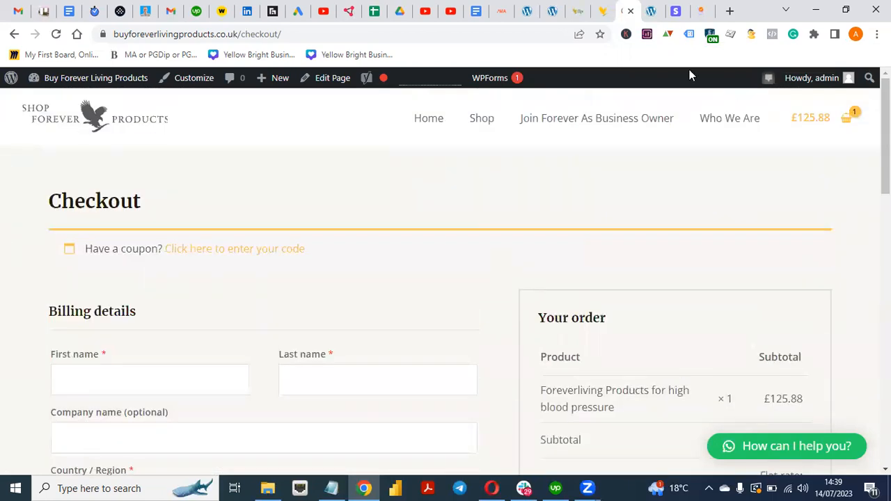
pyautogui.click(652, 18)
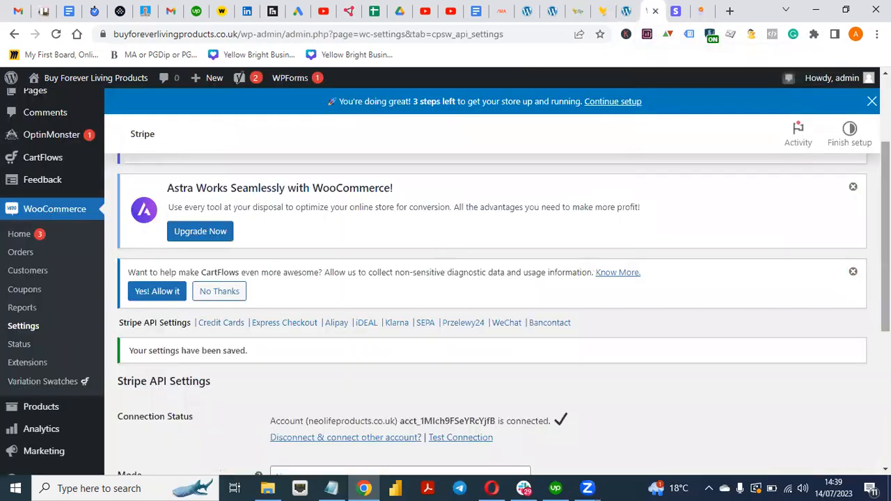
# Step: Load shopforeverlivingproducts.co.uk/wp-admin in a new tab and choose username-and-password login
pyautogui.scroll(-4, 686, 309)
pyautogui.moveTo(885, 348); pyautogui.dragTo(885, 376)
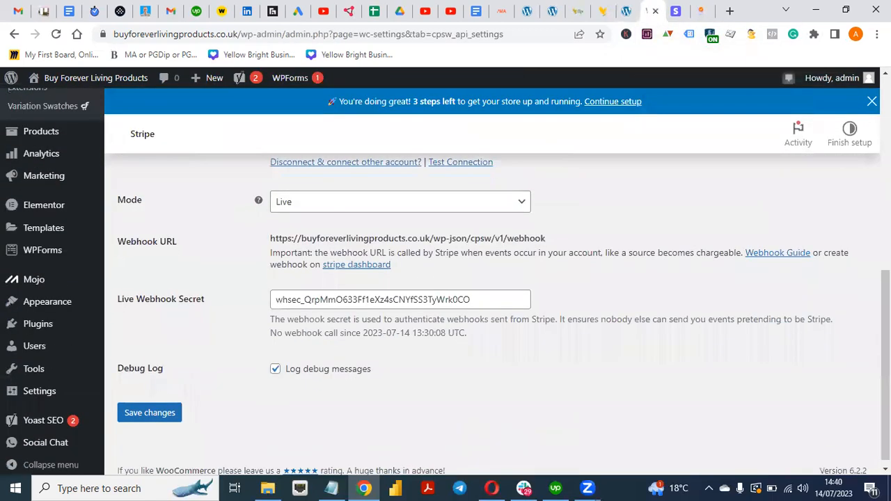
pyautogui.click(730, 11)
pyautogui.write('shop')
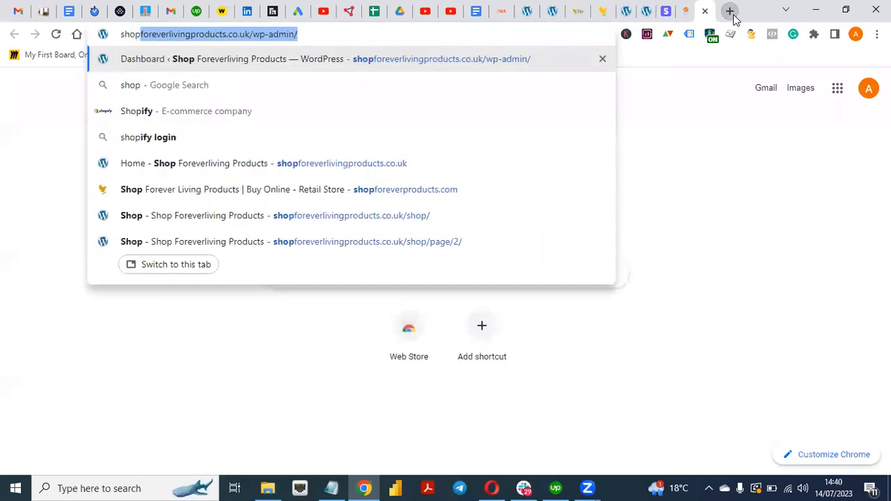
pyautogui.click(527, 56)
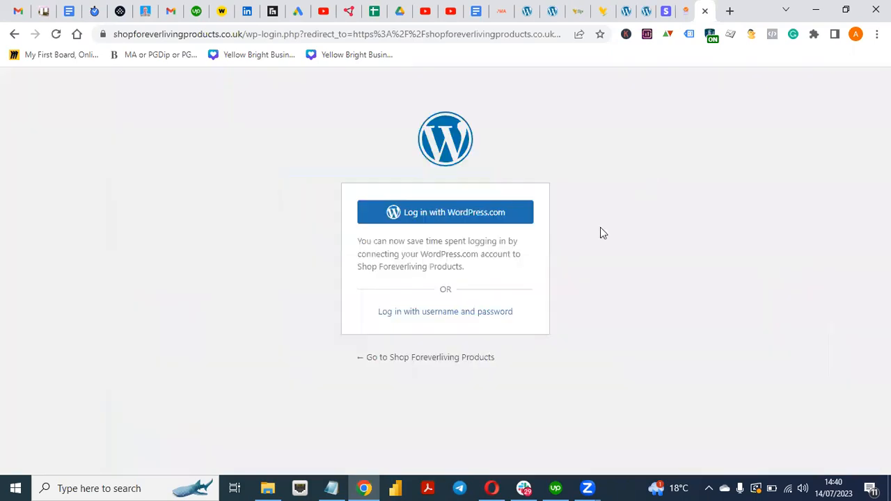
pyautogui.click(481, 314)
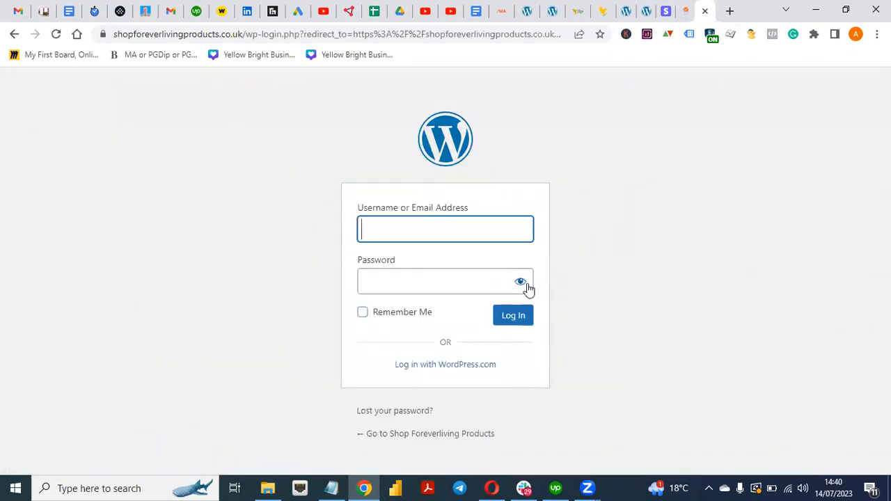
# Step: Sign in to the second store with the suggested admin username and the account password
pyautogui.click(445, 276)
pyautogui.write('•')
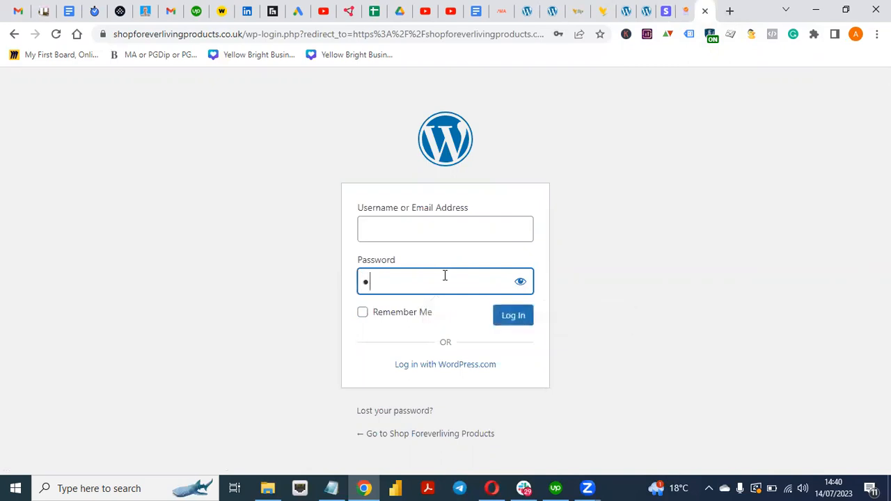
pyautogui.press('BackSpace')
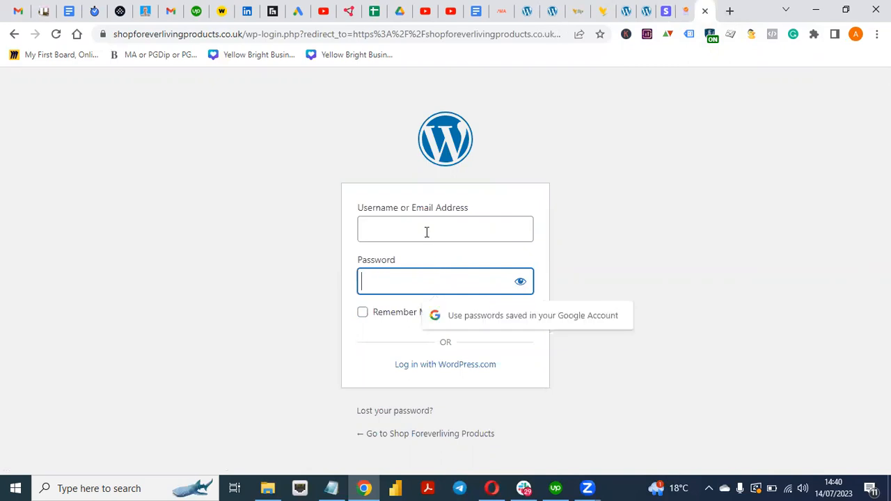
pyautogui.click(426, 232)
pyautogui.write('as')
pyautogui.press('BackSpace')
pyautogui.write('d')
pyautogui.click(443, 269)
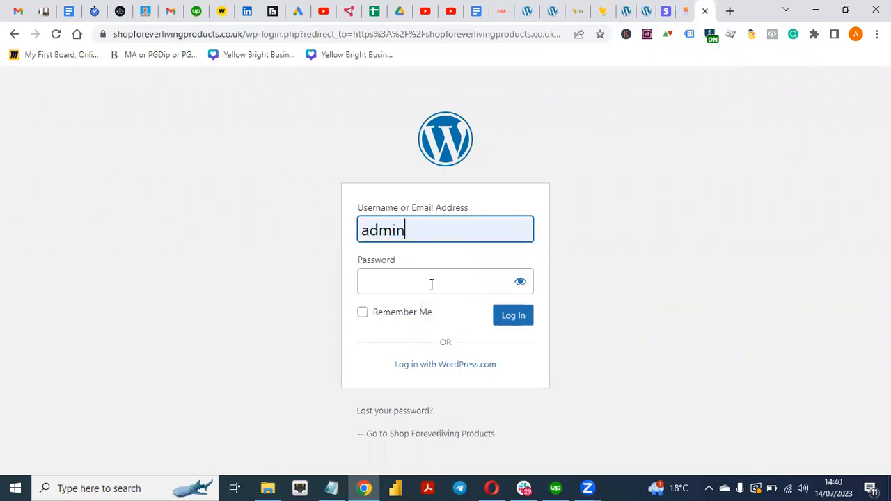
pyautogui.click(431, 284)
pyautogui.write('••••••')
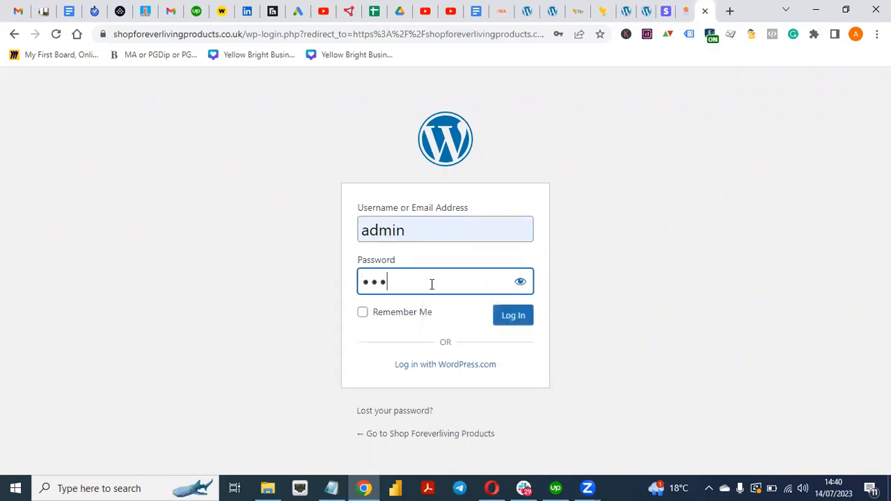
pyautogui.write('•••••••')
pyautogui.click(511, 321)
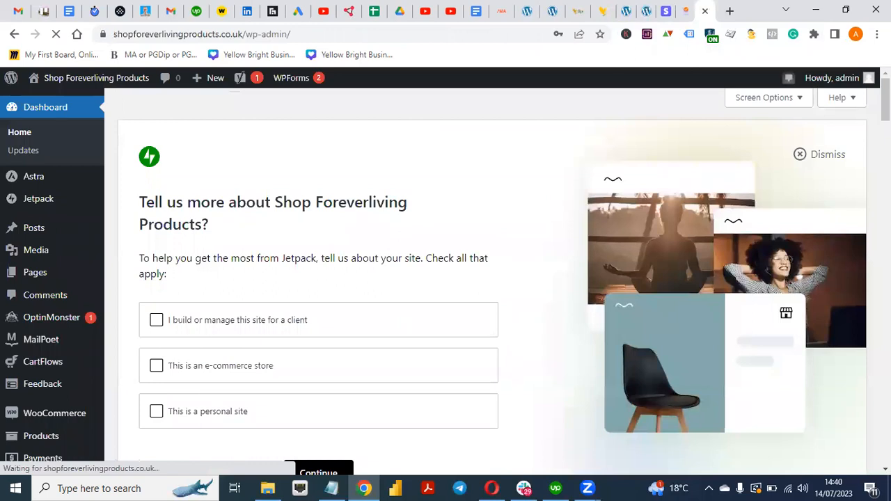
# Step: Open WooCommerce Settings for Shop Foreverliving Products and switch to the Payments tab
pyautogui.moveTo(886, 100); pyautogui.dragTo(885, 120)
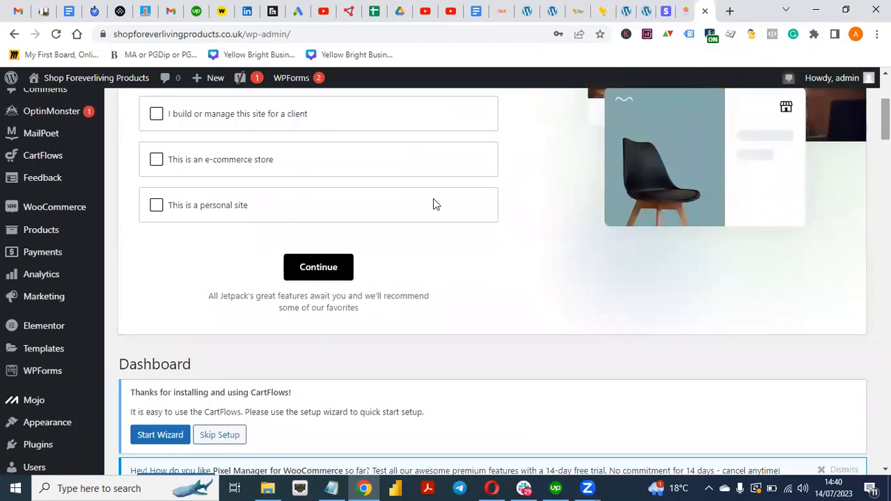
pyautogui.moveTo(59, 214)
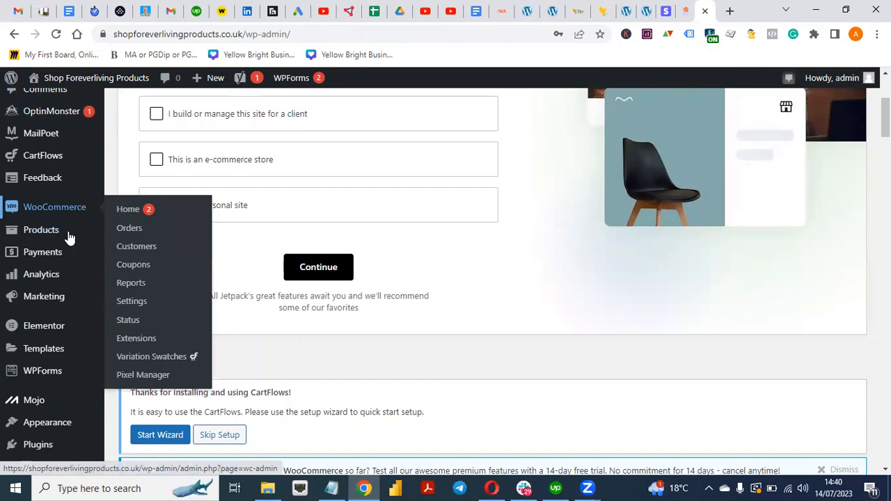
pyautogui.click(132, 301)
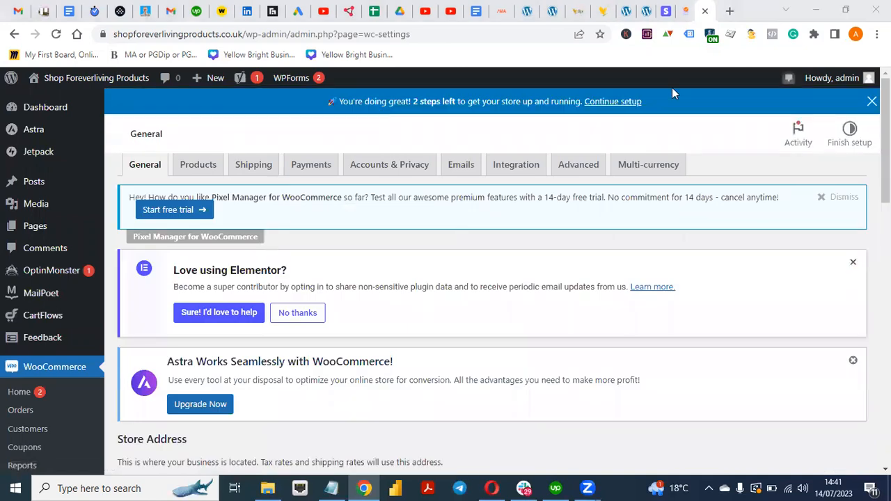
pyautogui.click(310, 195)
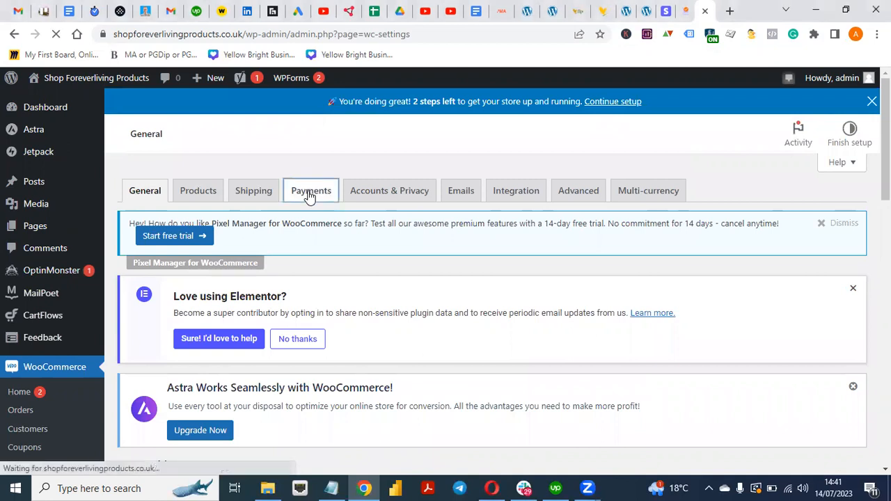
pyautogui.click(310, 196)
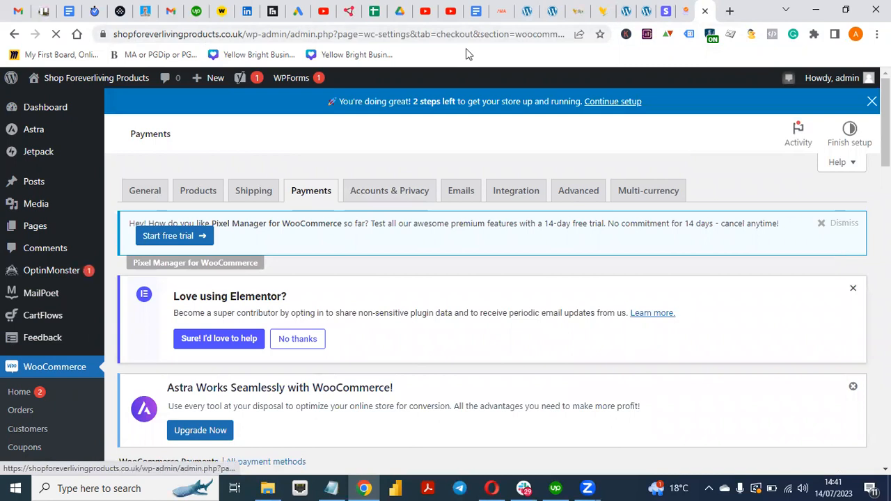
# Step: Glance at the other store's Stripe settings tab, then return to the payments page
pyautogui.click(645, 13)
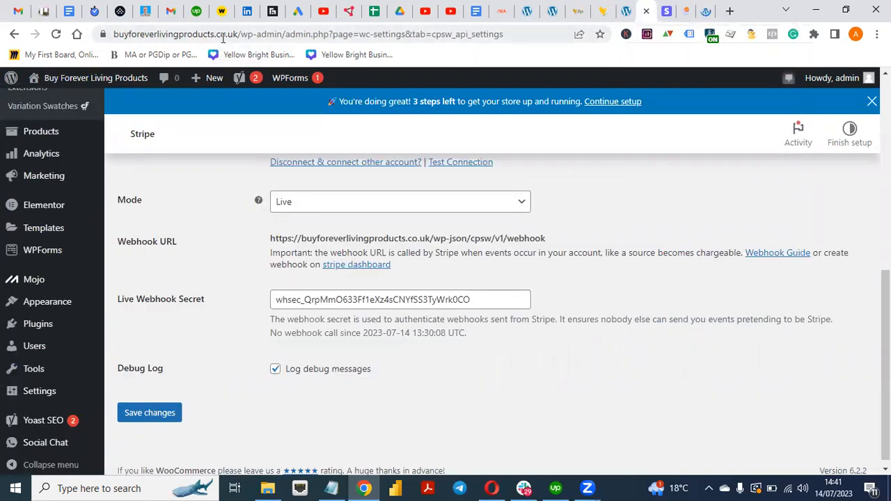
pyautogui.click(707, 12)
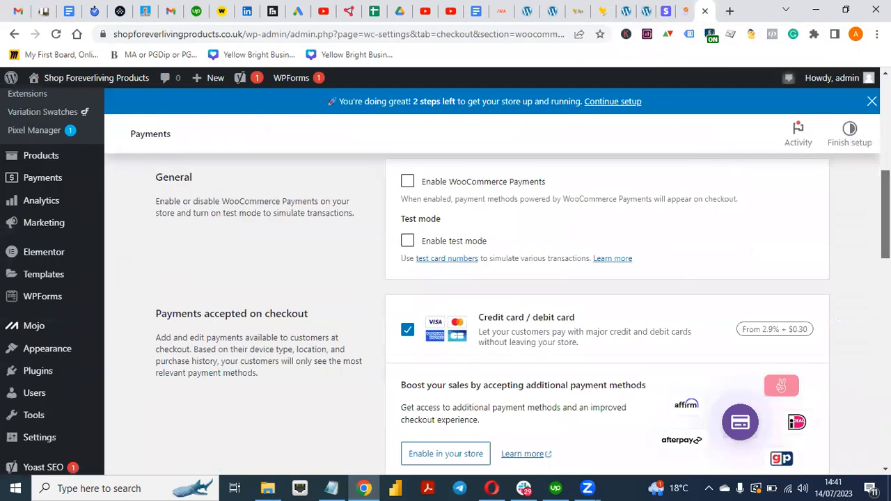
pyautogui.moveTo(885, 214); pyautogui.dragTo(885, 310)
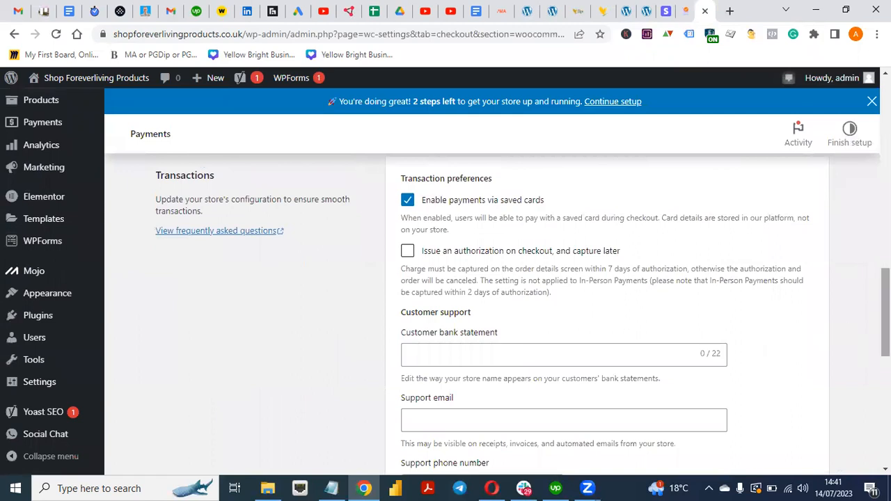
pyautogui.scroll(15, 858, 209)
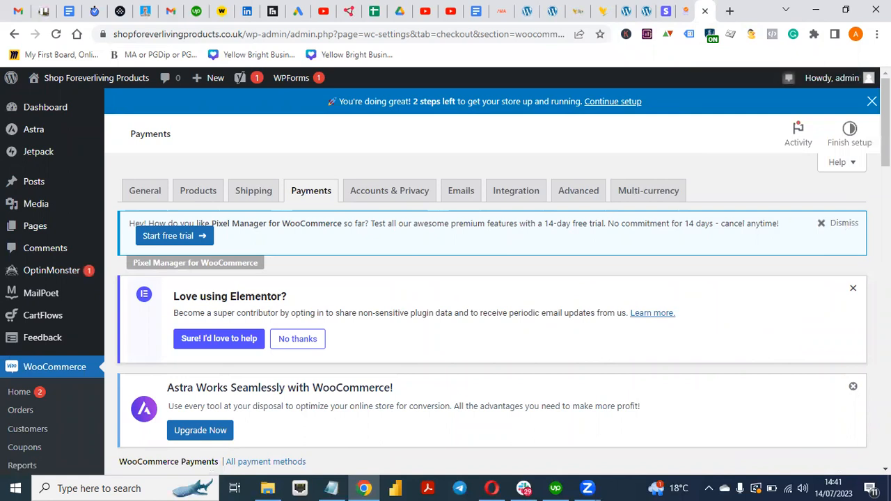
pyautogui.moveTo(885, 133)
pyautogui.mouseDown()
pyautogui.moveTo(886, 265)
pyautogui.moveTo(885, 120)
pyautogui.mouseUp()
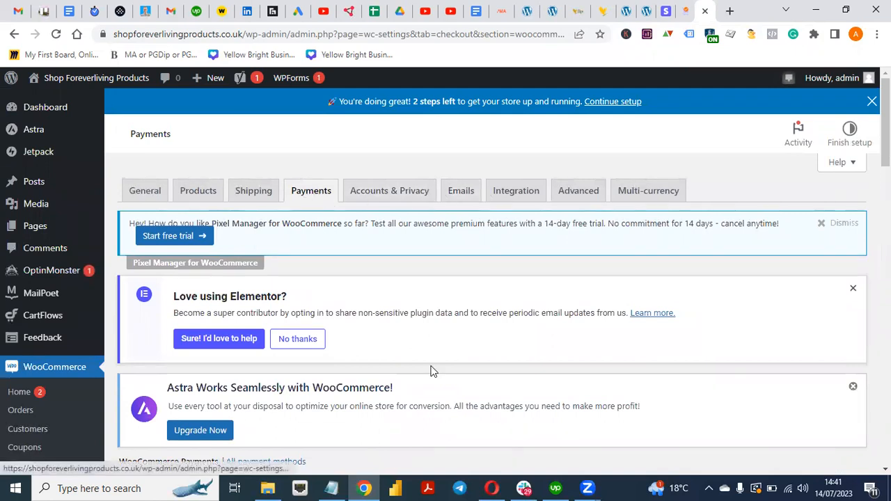
pyautogui.scroll(-2, 884, 139)
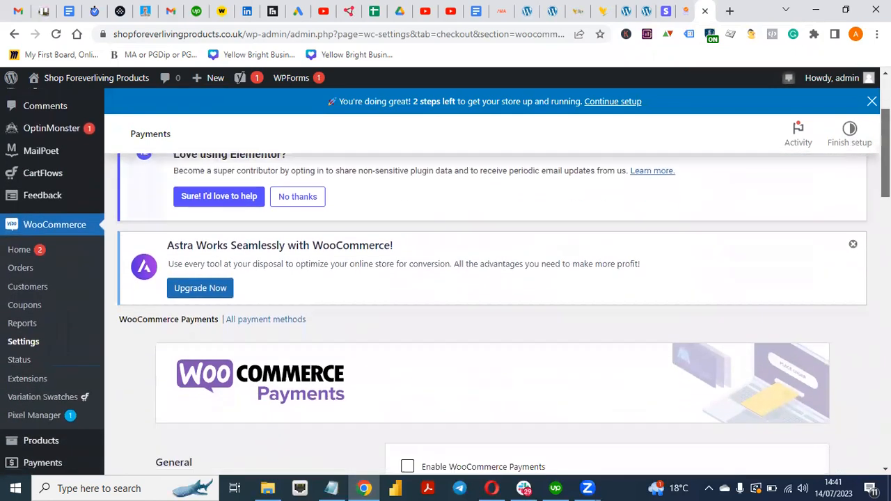
# Step: List all payment methods and manage the Stripe Card Processing gateway
pyautogui.click(263, 319)
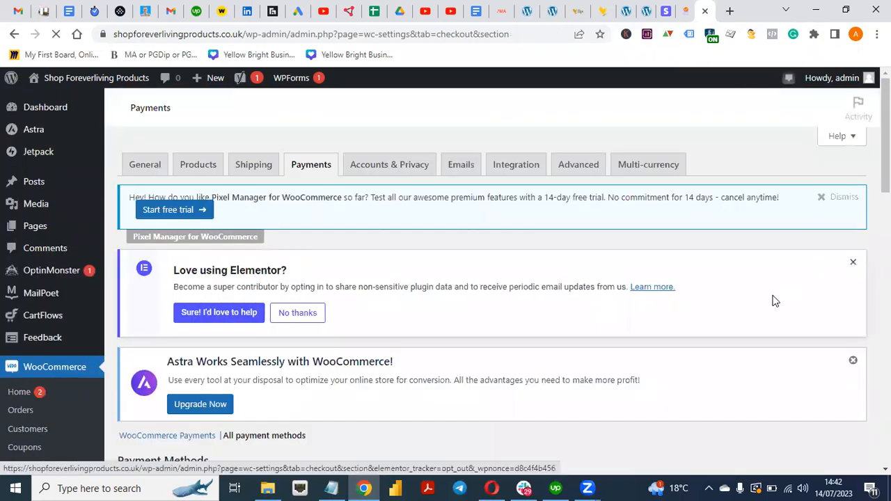
pyautogui.scroll(-5, 774, 300)
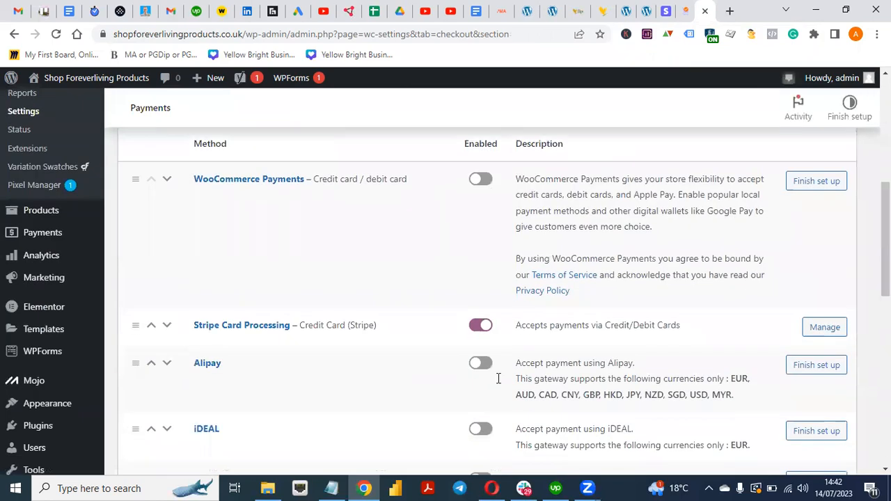
pyautogui.moveTo(884, 208); pyautogui.dragTo(885, 277)
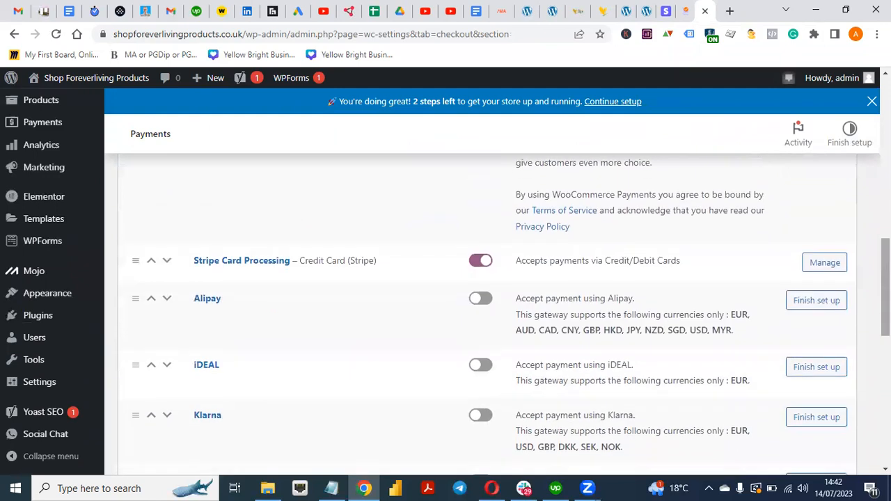
pyautogui.click(825, 344)
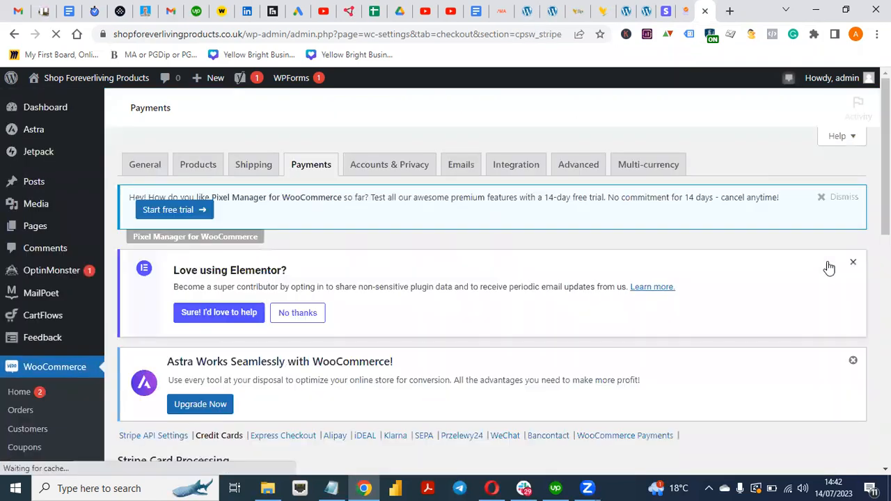
# Step: View Shop Foreverliving Products' Stripe API settings down to the Live Webhook Secret, comparing with Buy Forever Living Products
pyautogui.moveTo(885, 194); pyautogui.dragTo(885, 301)
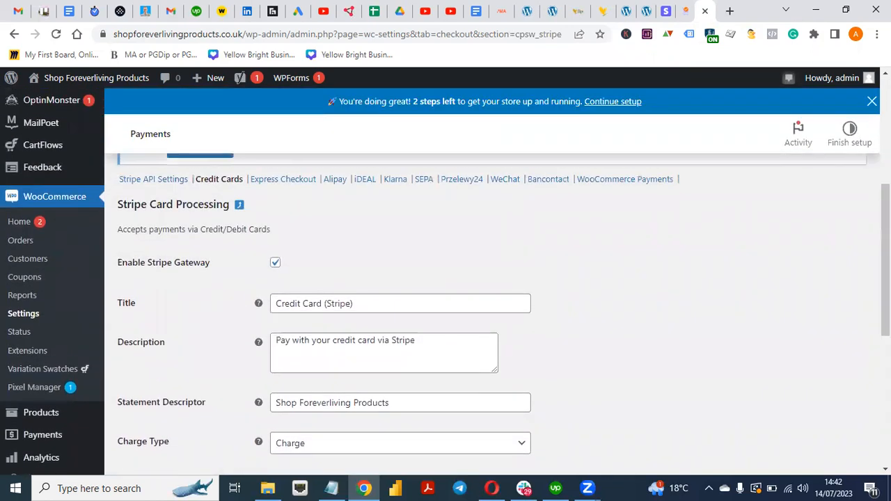
pyautogui.click(150, 183)
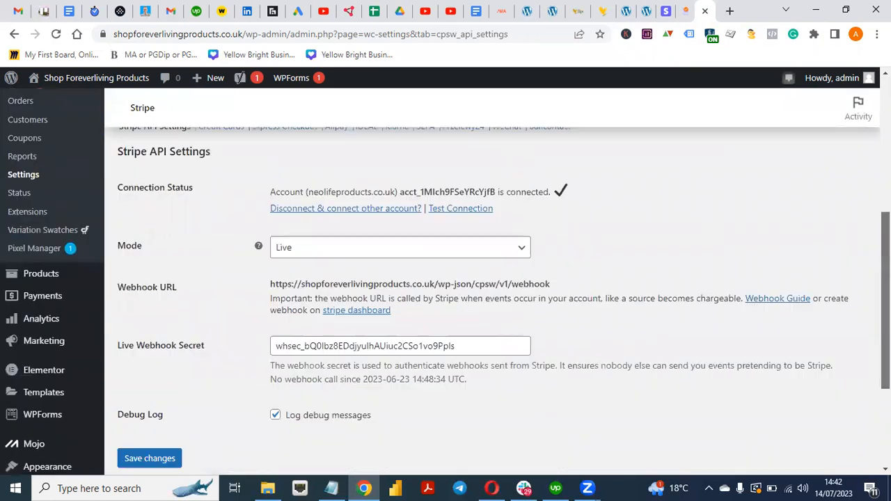
pyautogui.scroll(-1, 509, 368)
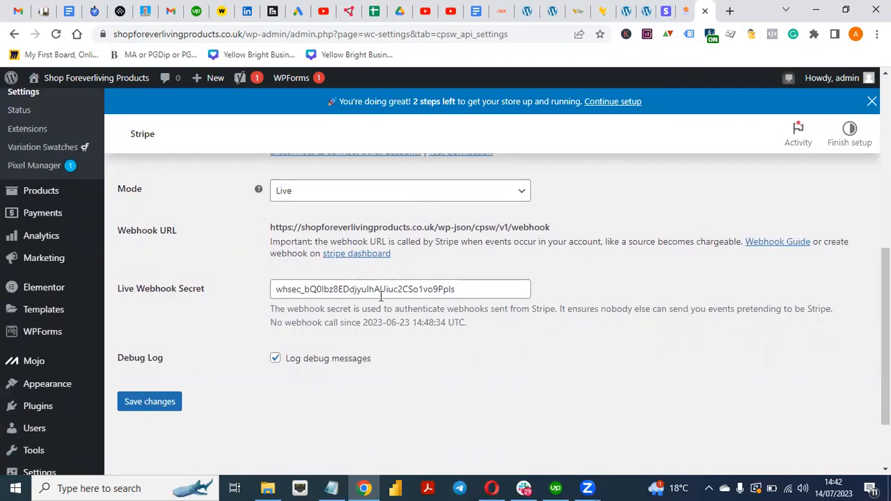
pyautogui.click(645, 11)
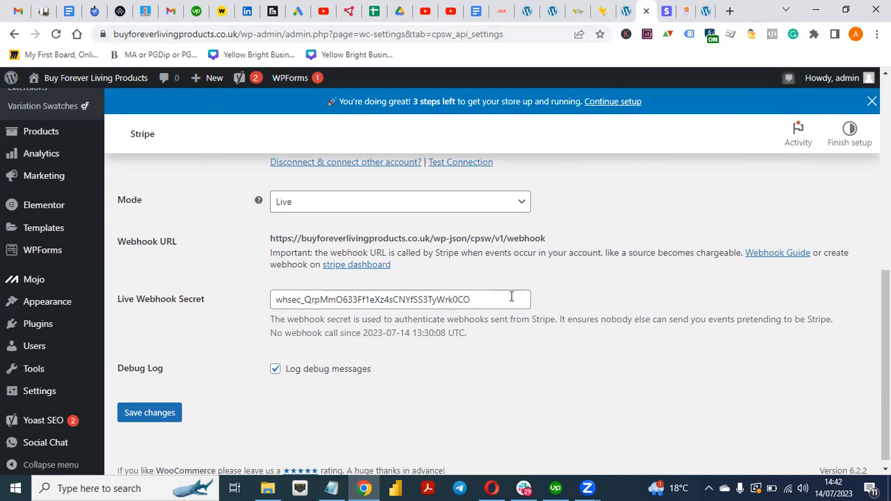
pyautogui.click(706, 12)
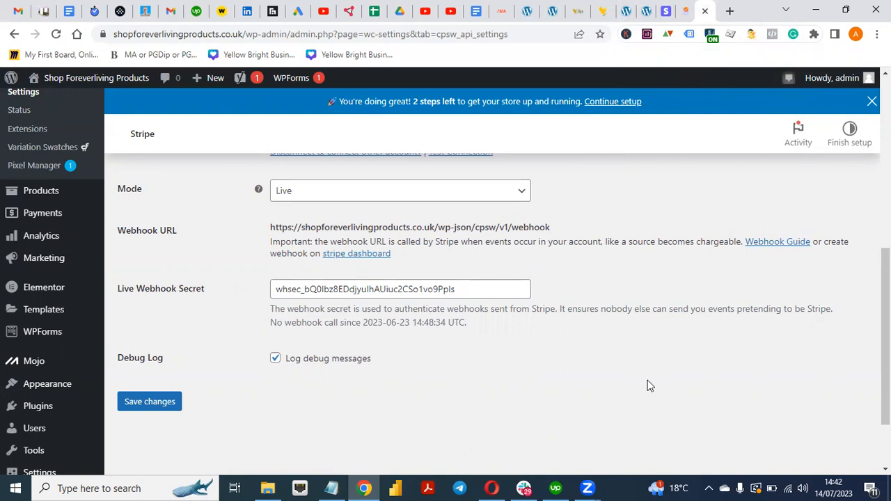
pyautogui.moveTo(885, 376); pyautogui.dragTo(886, 205)
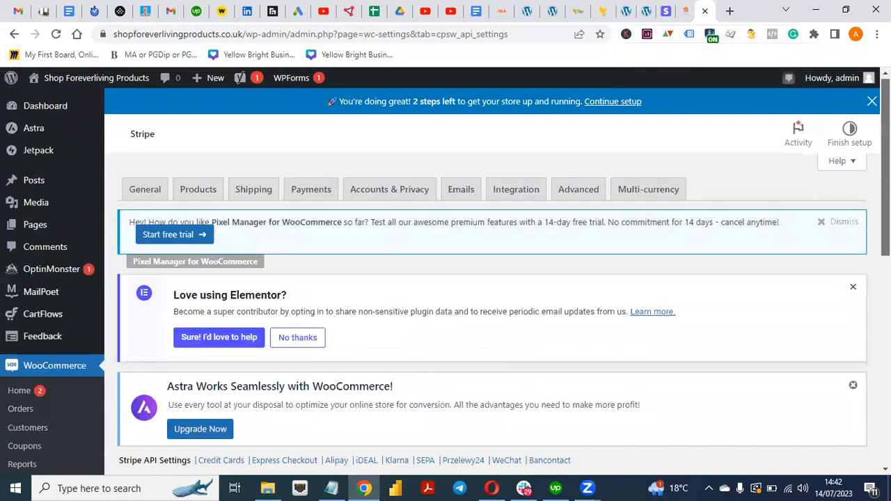
pyautogui.scroll(-2, 756, 288)
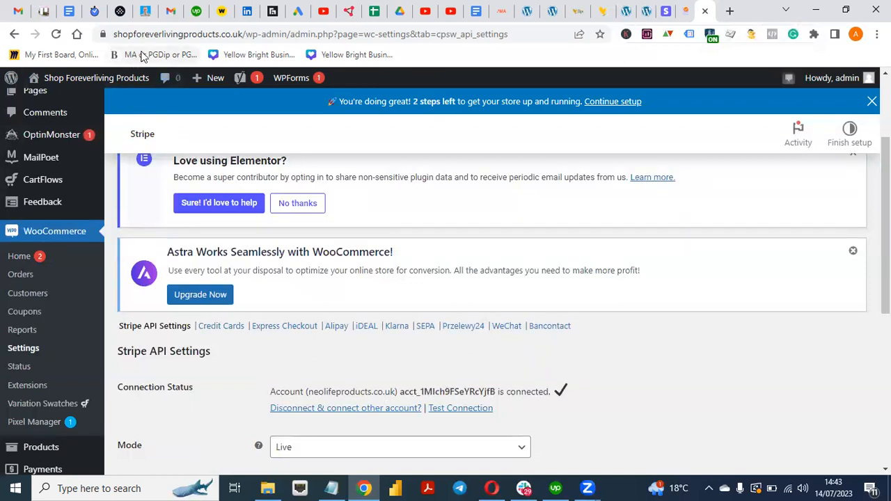
pyautogui.click(646, 14)
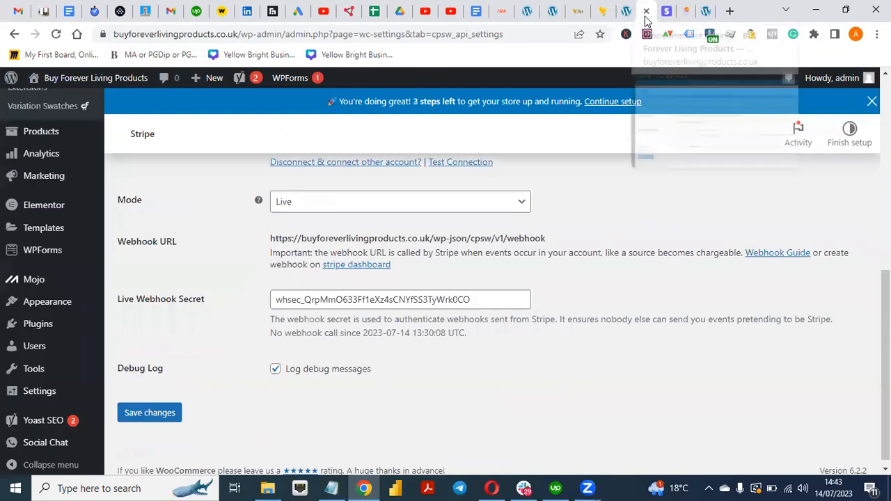
pyautogui.scroll(4, 300, 182)
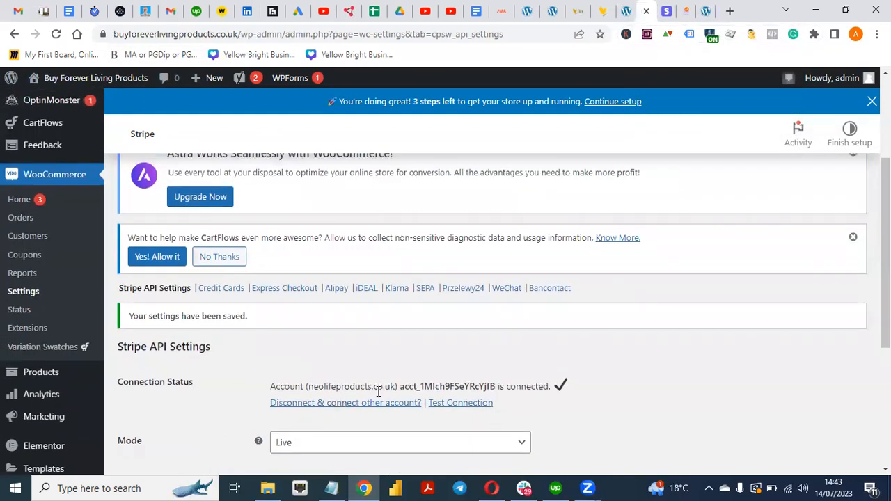
pyautogui.scroll(-2, 497, 281)
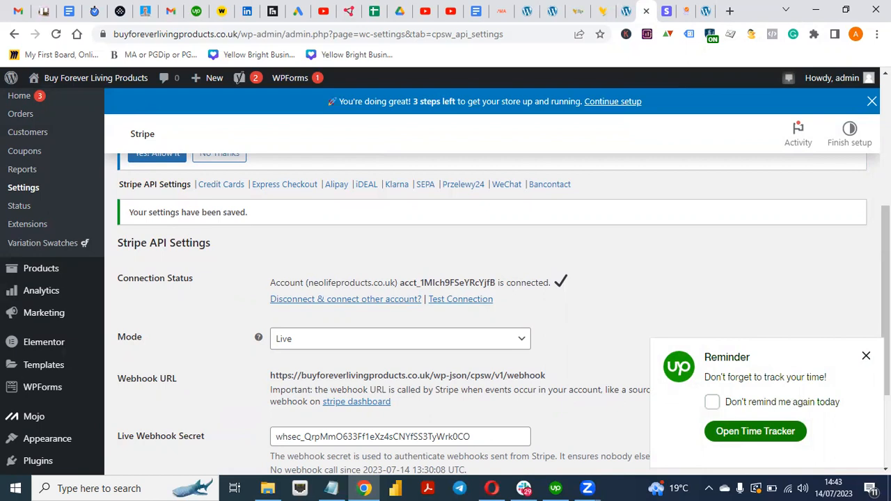
pyautogui.click(866, 356)
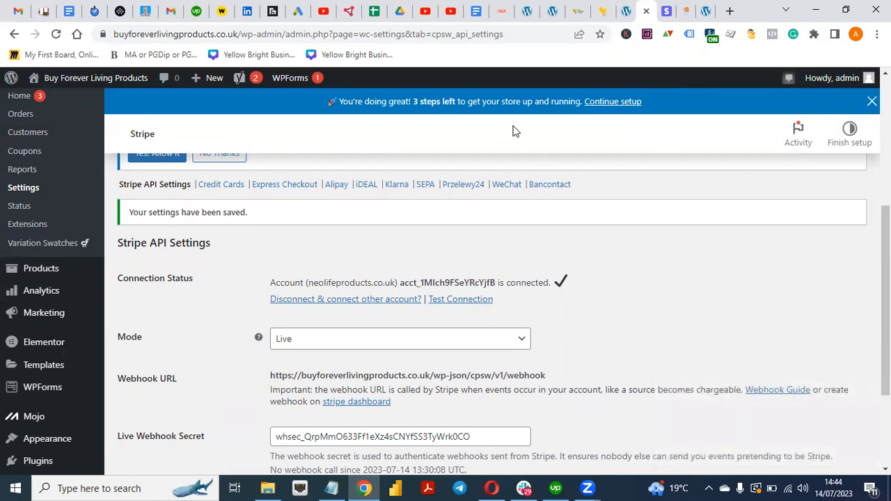